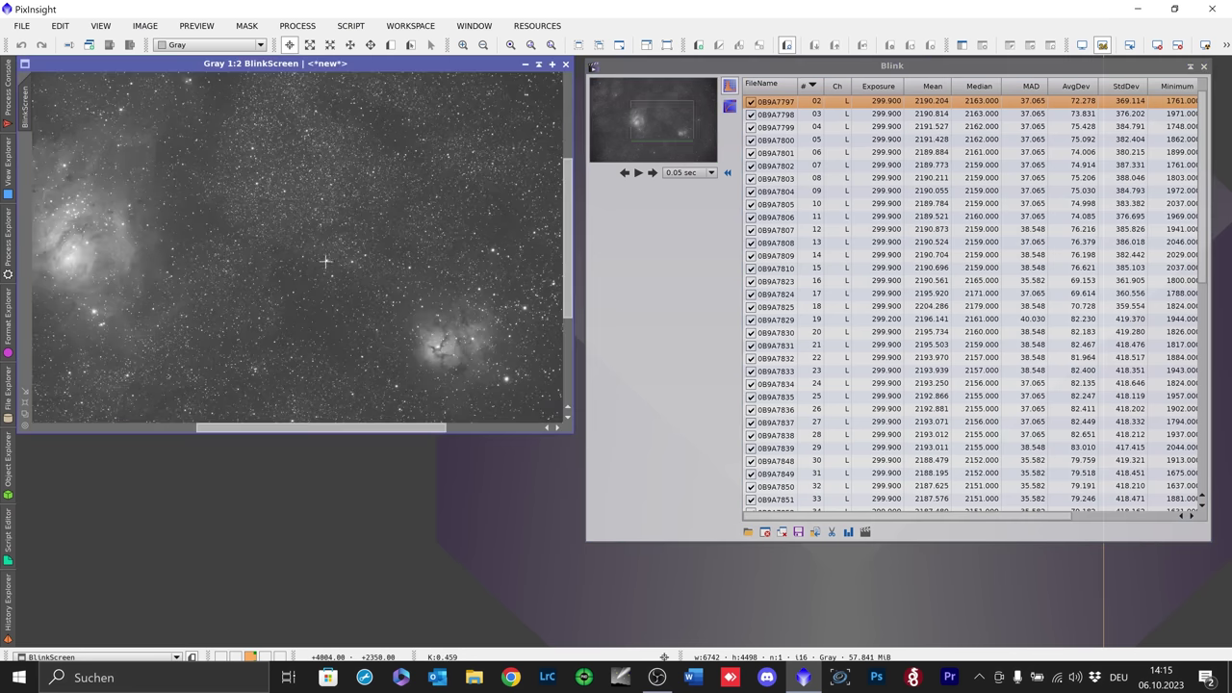
# Step: Step through the light frames one by one in Blink, zoomed in on the stars, as far as frame 0B9A7831
pyautogui.click(652, 173)
pyautogui.click(651, 172)
pyautogui.click(652, 172)
pyautogui.click(651, 173)
pyautogui.click(651, 172)
pyautogui.click(652, 173)
pyautogui.click(652, 172)
pyautogui.click(651, 172)
pyautogui.click(652, 172)
pyautogui.click(651, 172)
pyautogui.click(652, 172)
pyautogui.click(652, 172)
pyautogui.click(652, 172)
pyautogui.click(652, 173)
pyautogui.click(652, 173)
pyautogui.click(651, 173)
pyautogui.click(651, 172)
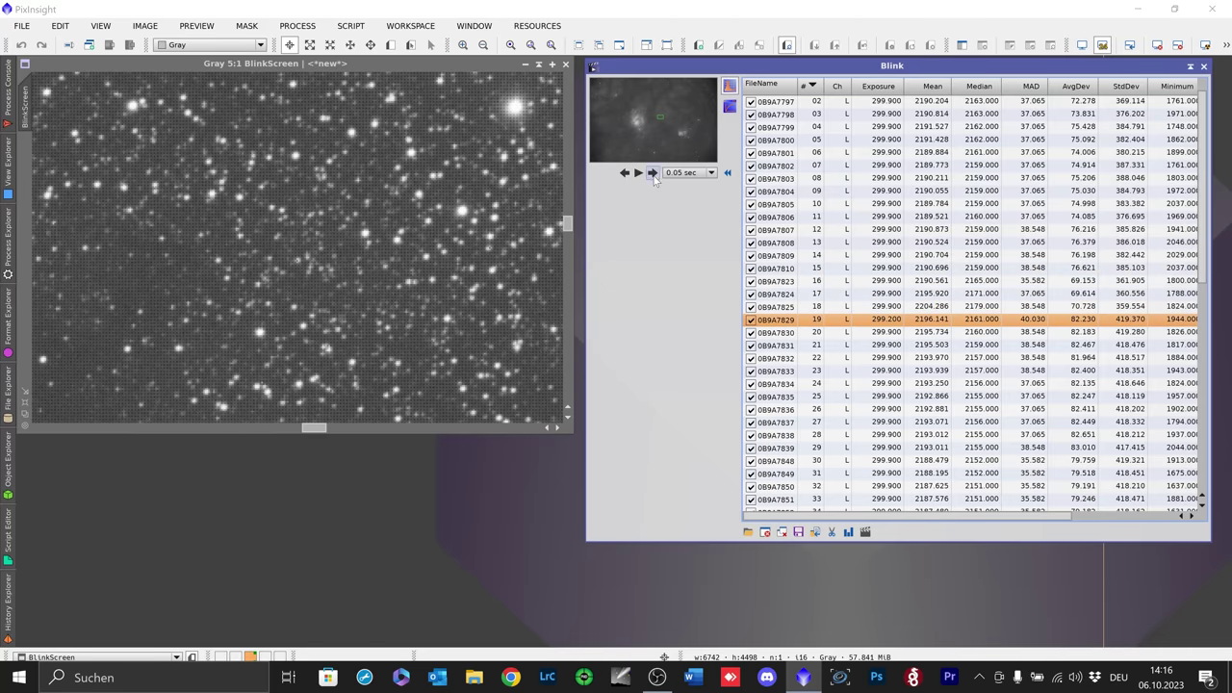
pyautogui.click(652, 172)
pyautogui.click(652, 172)
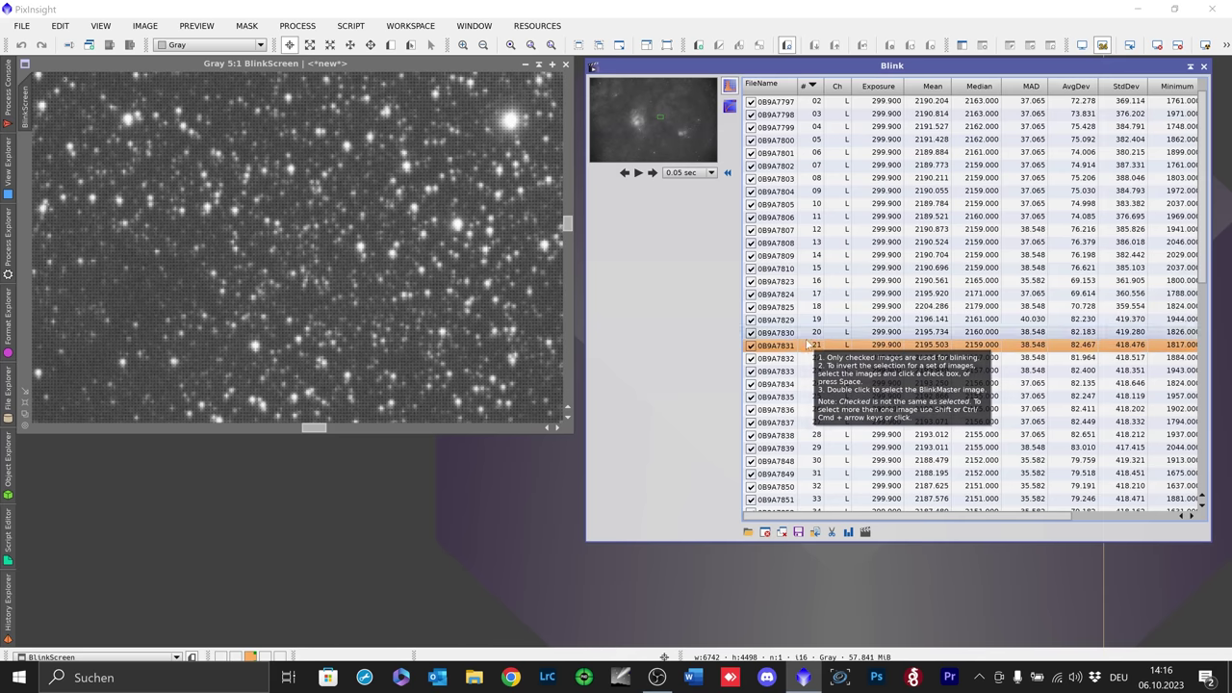
pyautogui.click(815, 532)
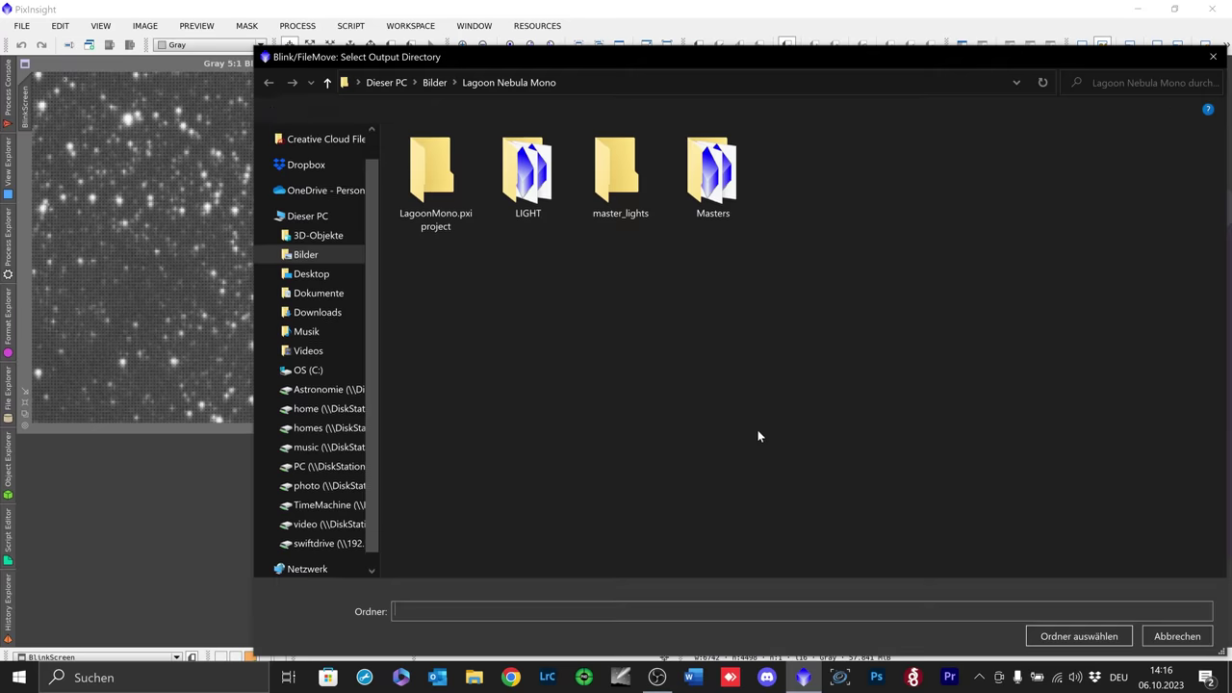
pyautogui.click(429, 80)
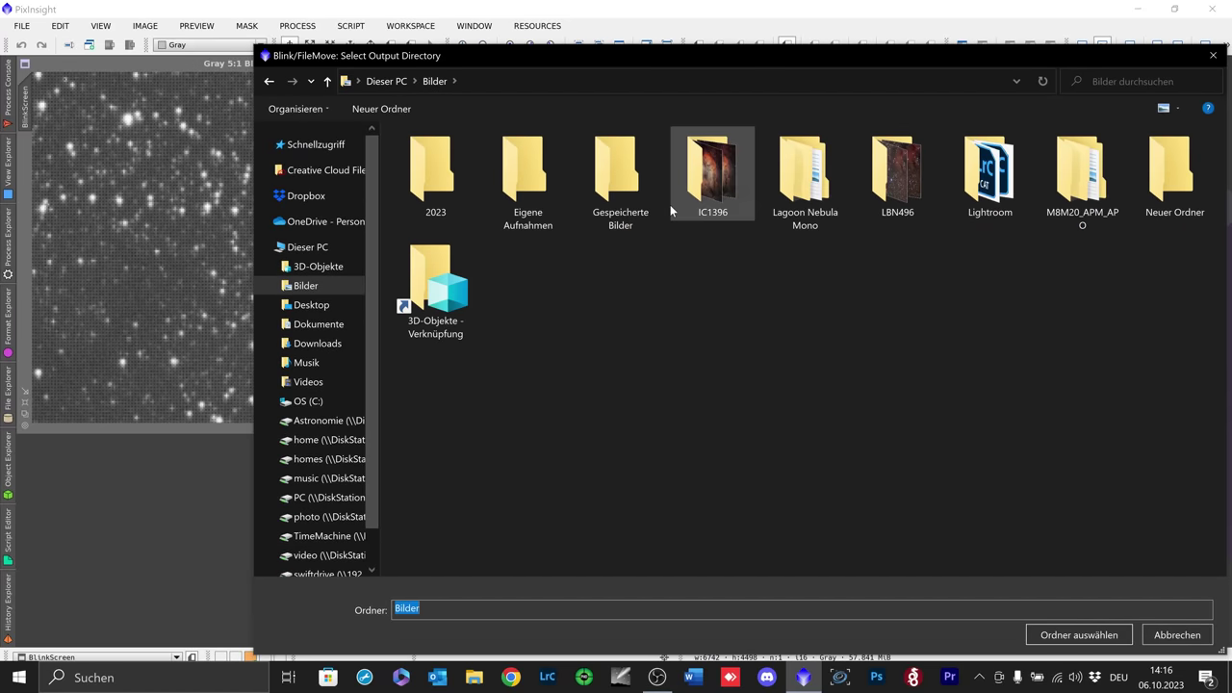
pyautogui.doubleClick(1078, 183)
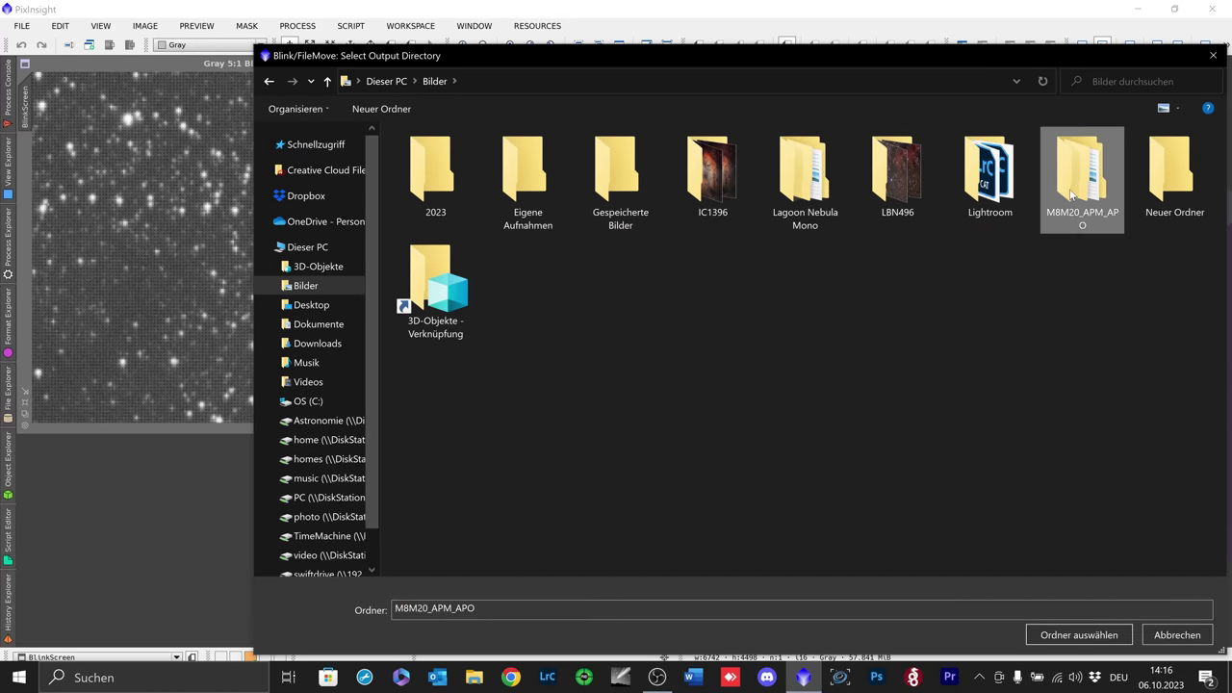
pyautogui.click(800, 184)
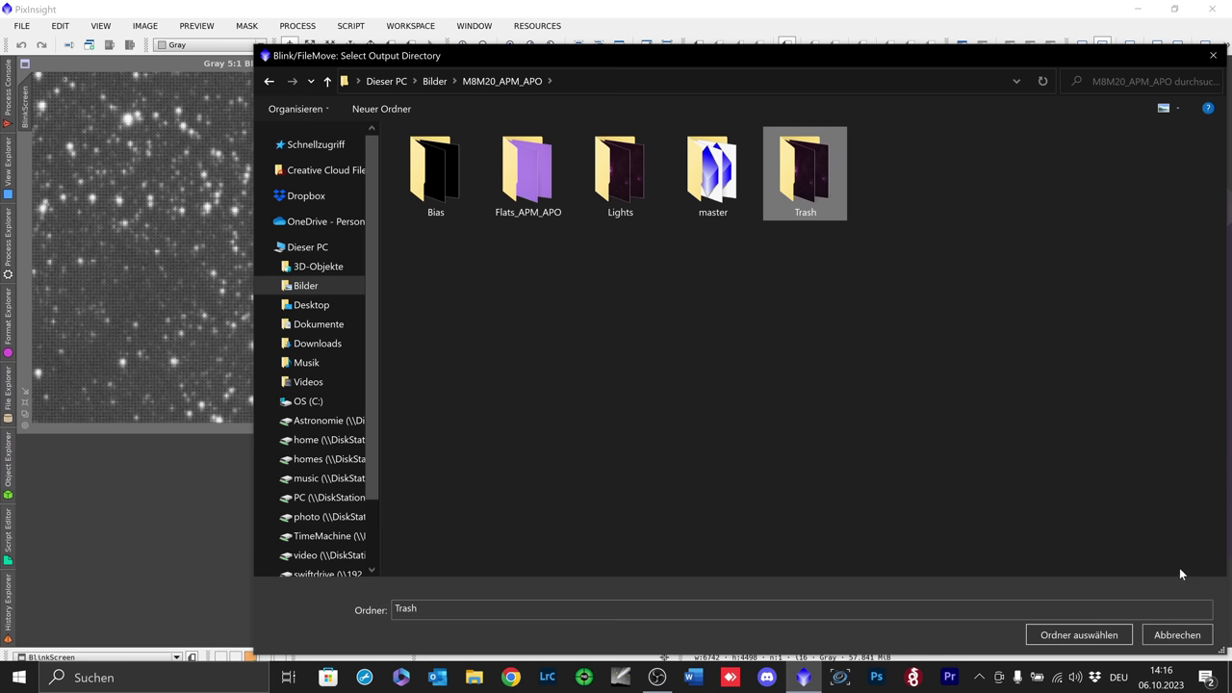
pyautogui.click(1180, 637)
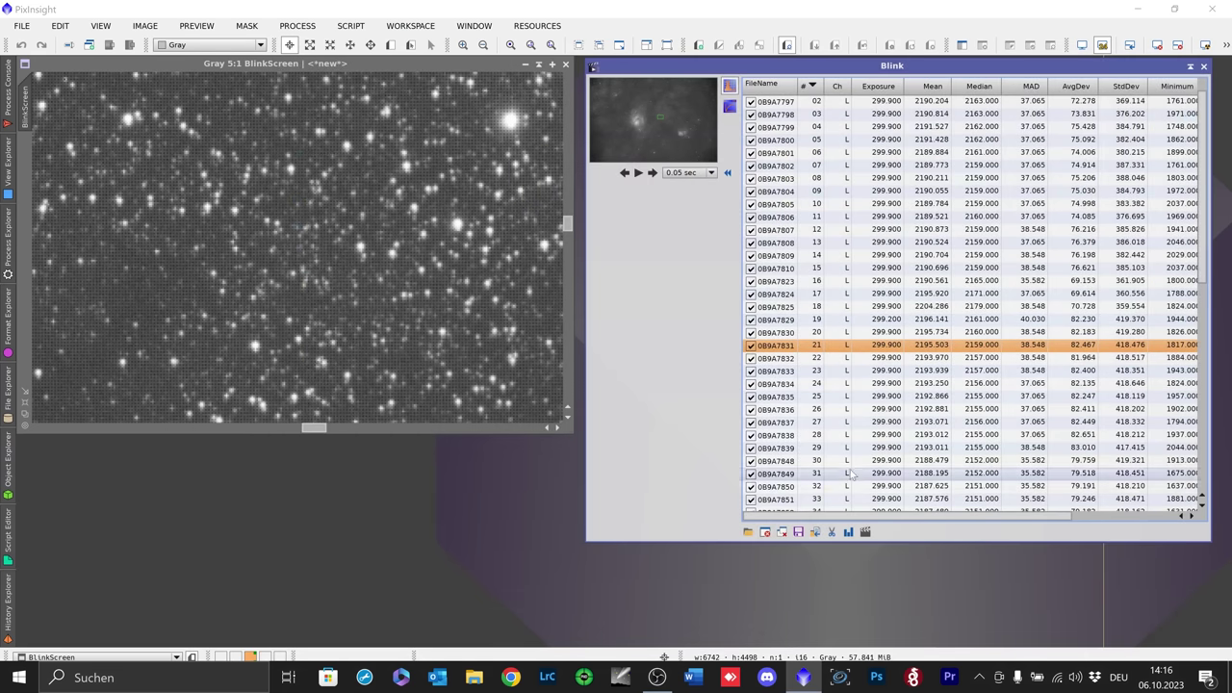
# Step: Remove frame 0B9A7831 from Blink and close all remaining images
pyautogui.click(765, 533)
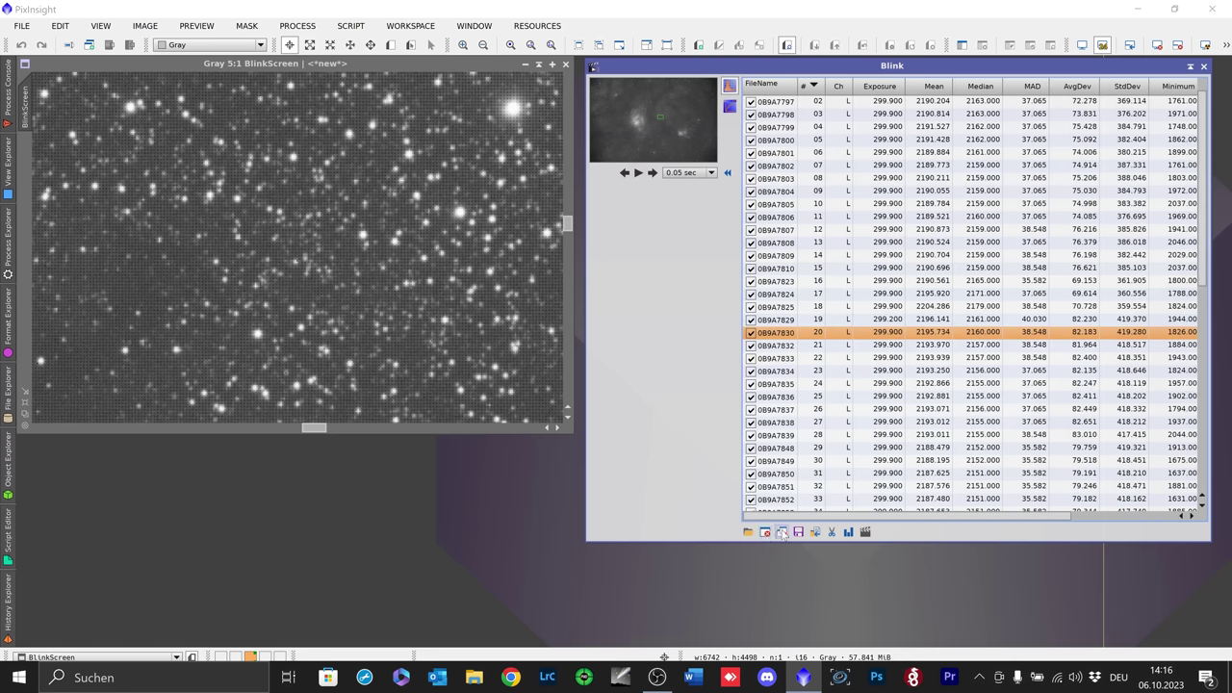
pyautogui.click(782, 533)
# Step: Open the WeightedBatchPreprocessing script and reset it by clearing all file lists
pyautogui.click(351, 25)
pyautogui.moveTo(378, 47)
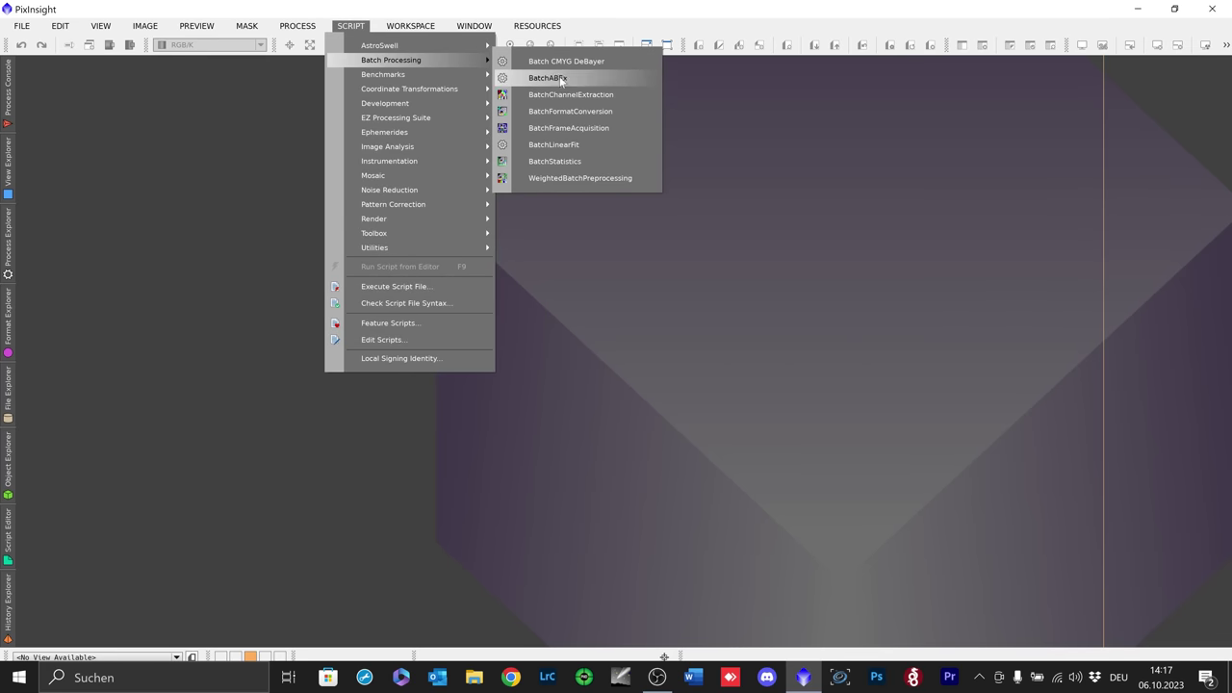
pyautogui.click(578, 179)
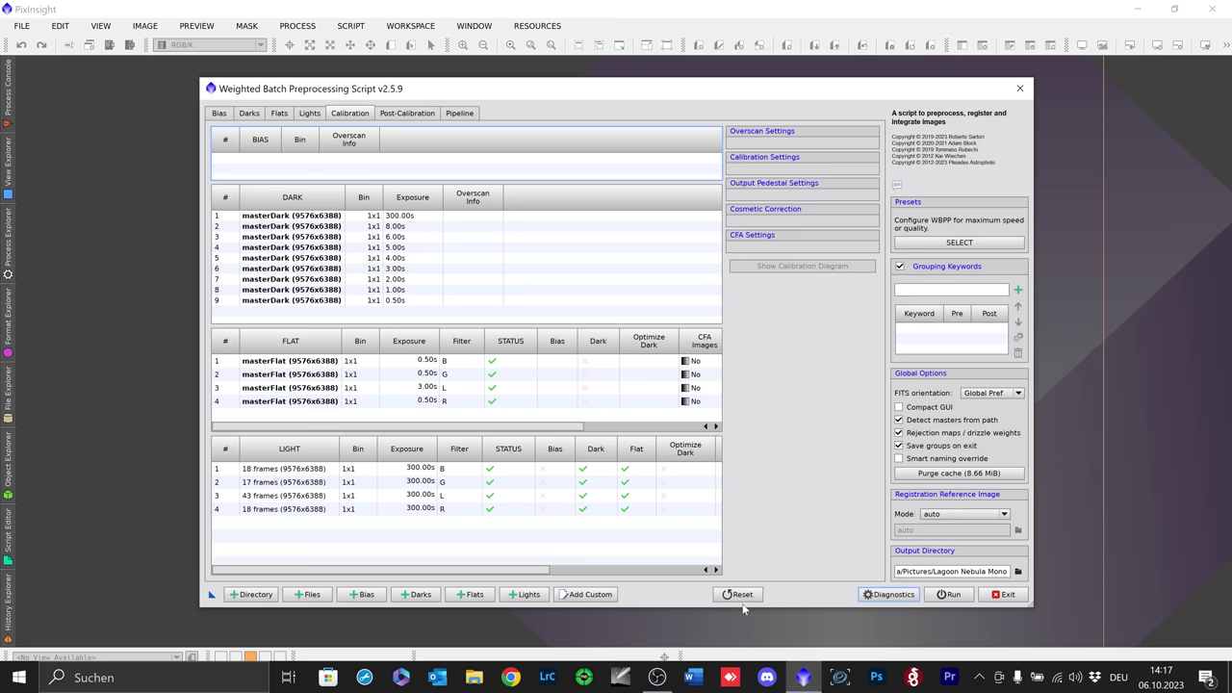
pyautogui.click(742, 595)
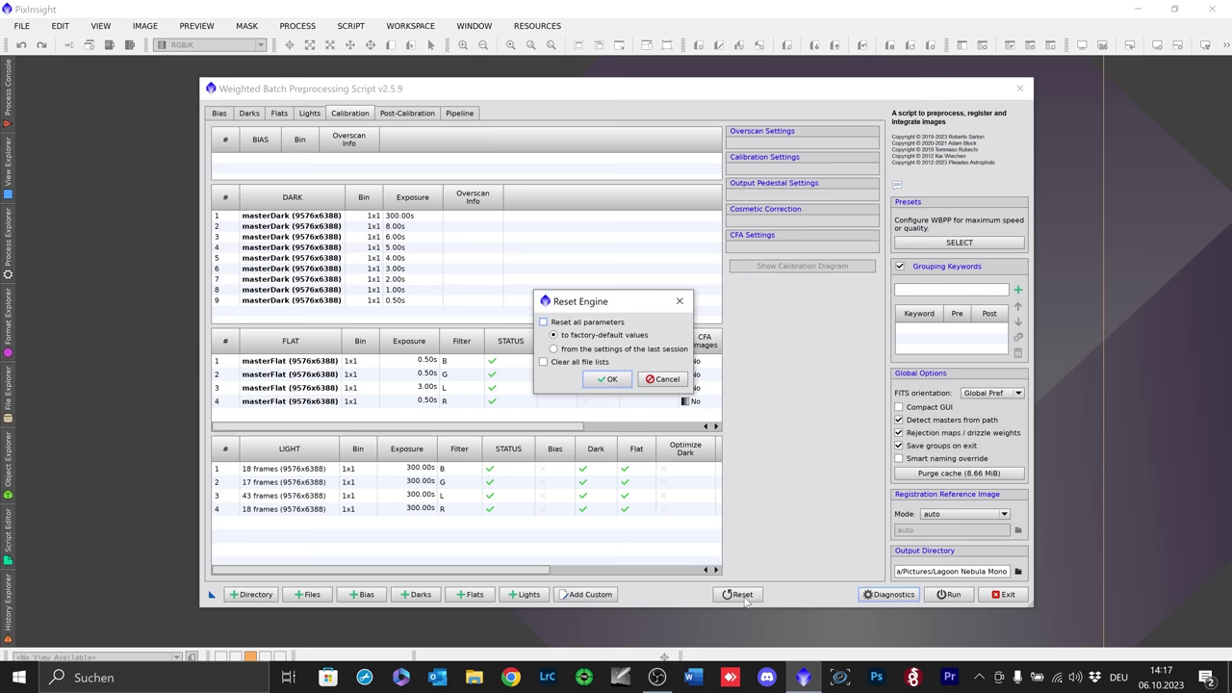
pyautogui.click(544, 362)
pyautogui.click(612, 380)
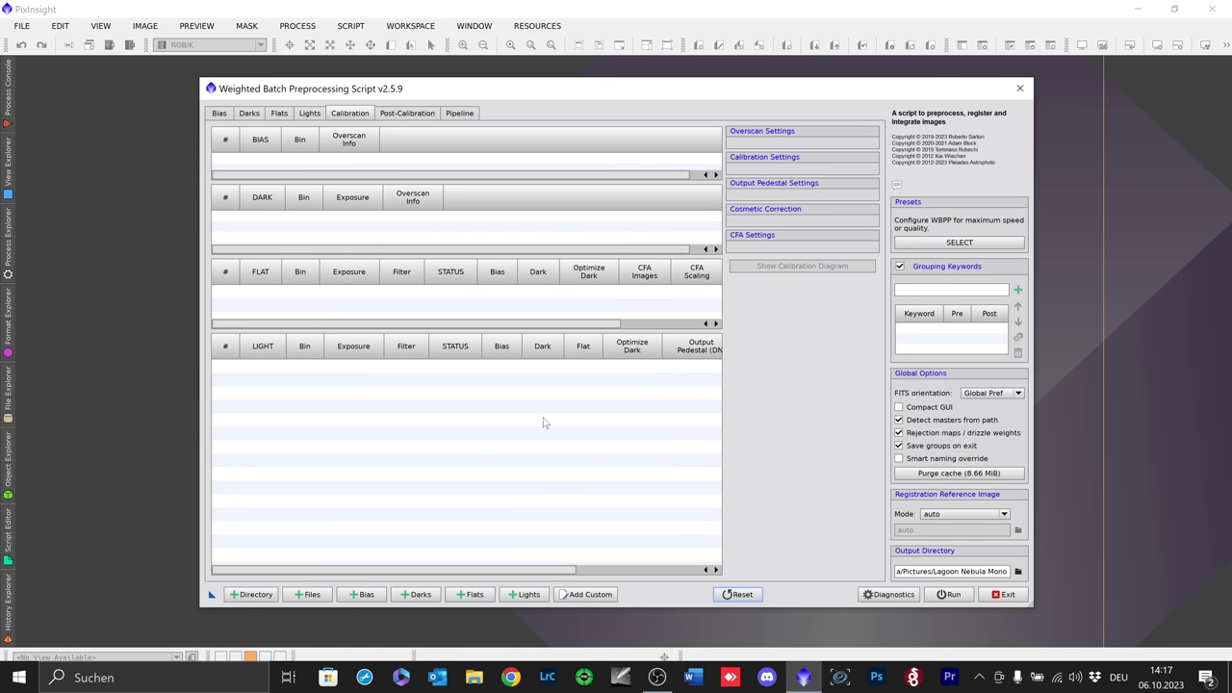
# Step: Add all light frames from the M8M20_APM_APO Lights folder and check the loaded list
pyautogui.click(310, 113)
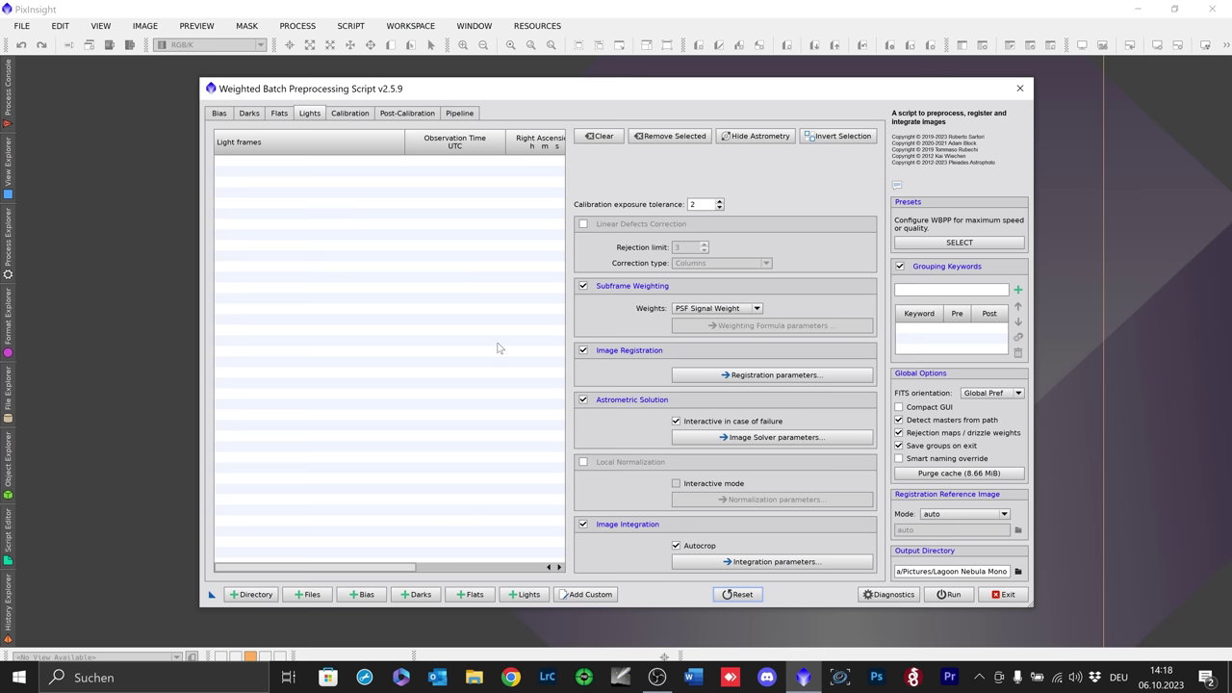
pyautogui.click(525, 594)
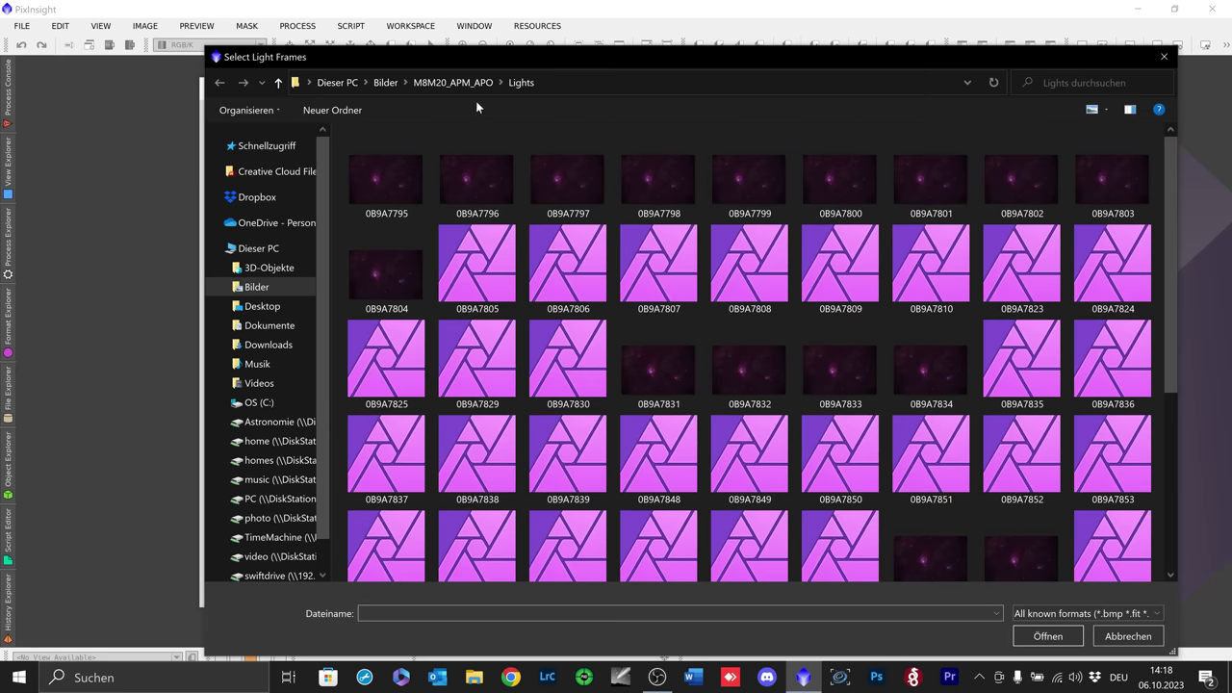
pyautogui.click(452, 83)
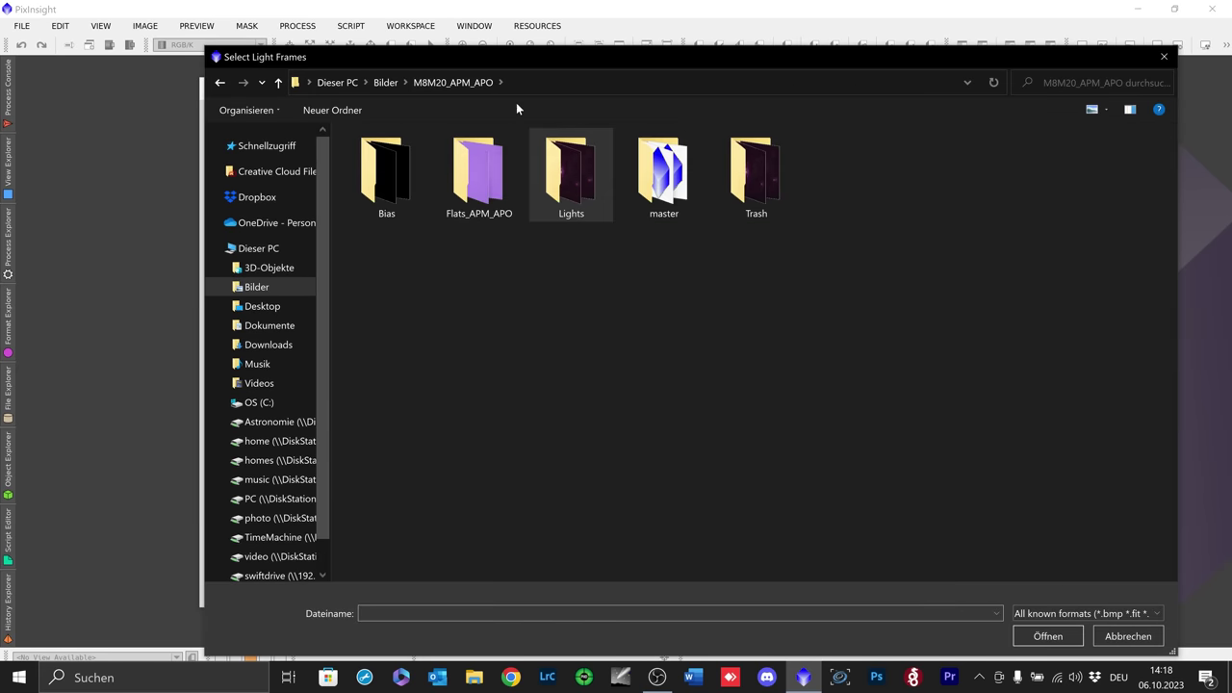
pyautogui.doubleClick(571, 201)
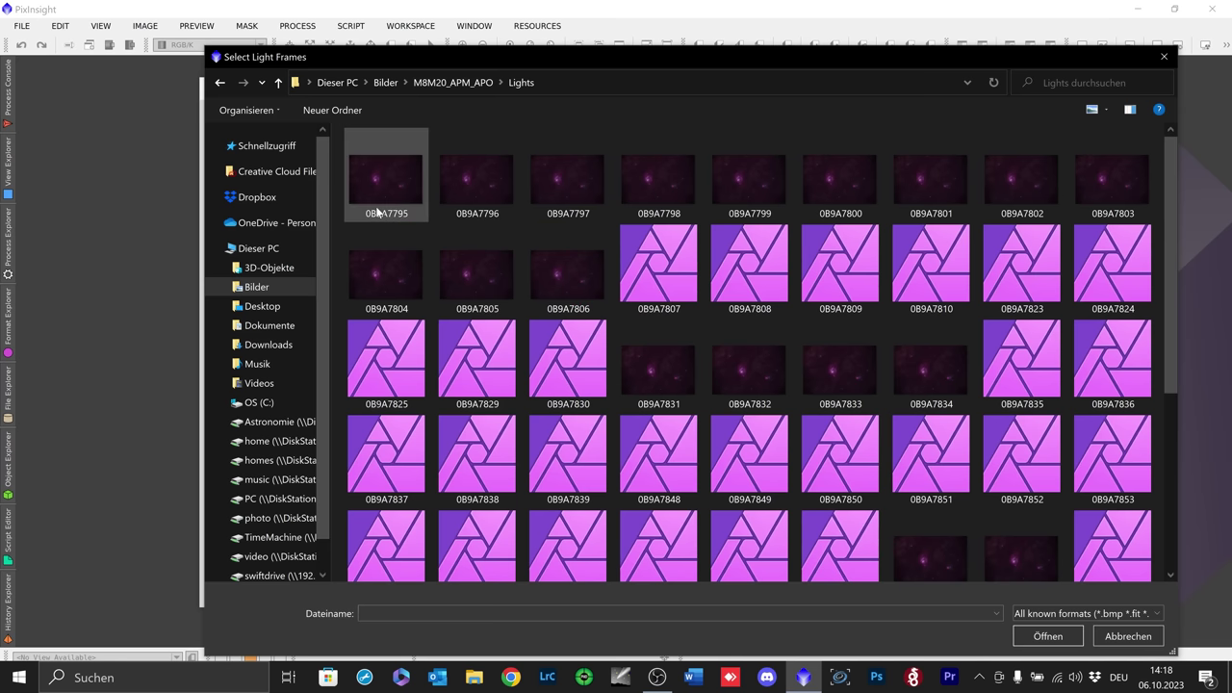
pyautogui.hotkey('ctrl', 'a')
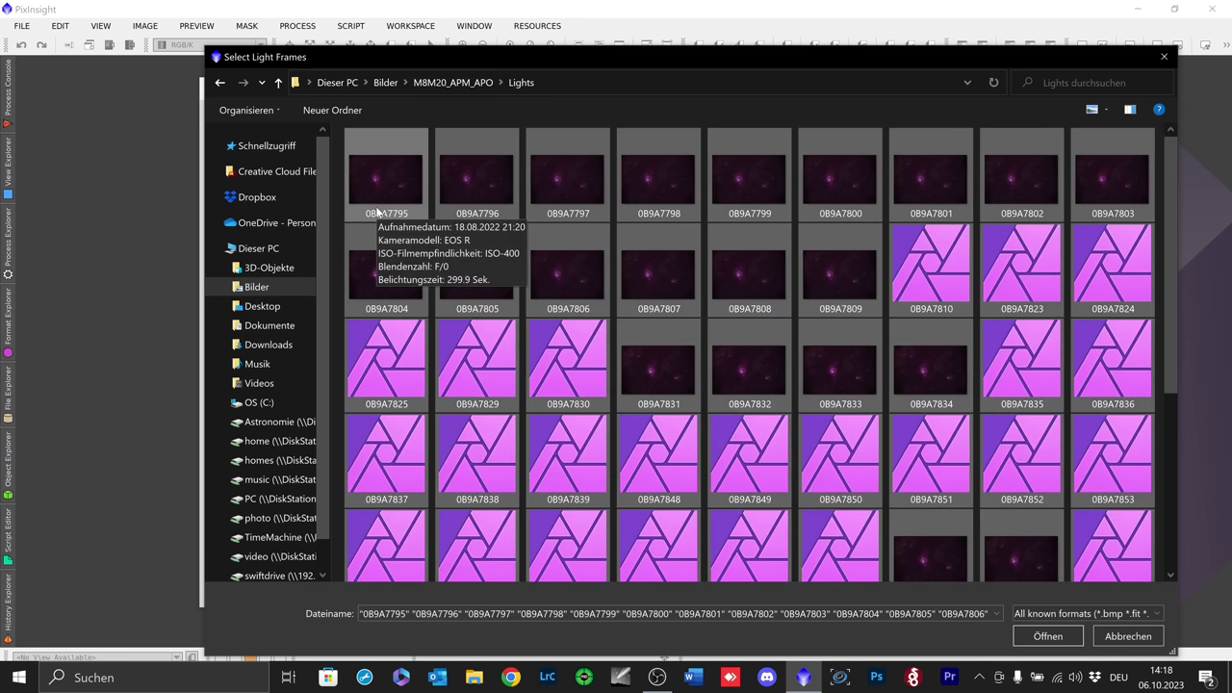
pyautogui.press('Return')
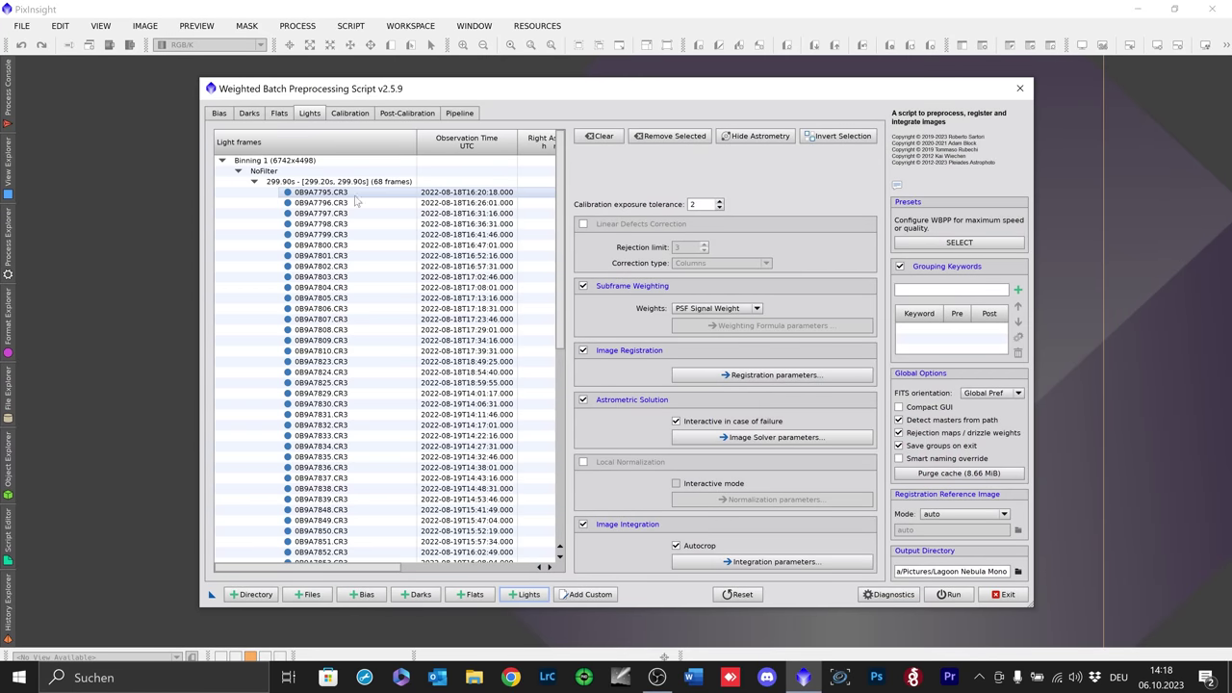
pyautogui.scroll(-8, 423, 274)
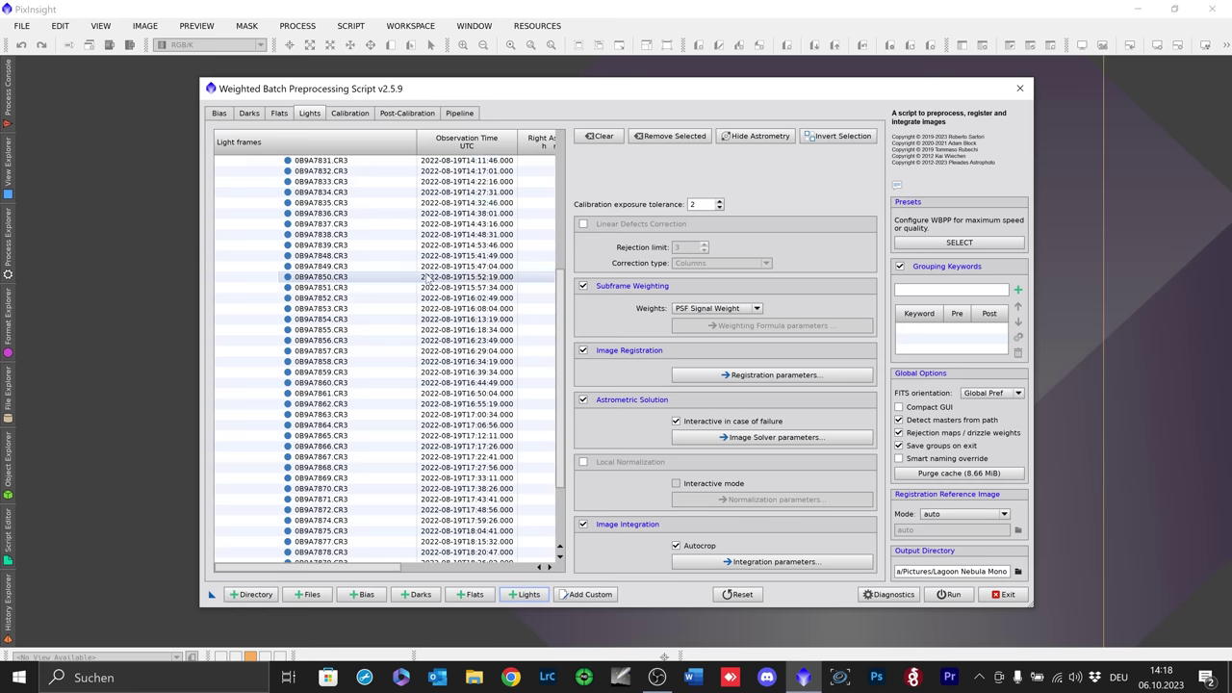
pyautogui.scroll(8, 427, 276)
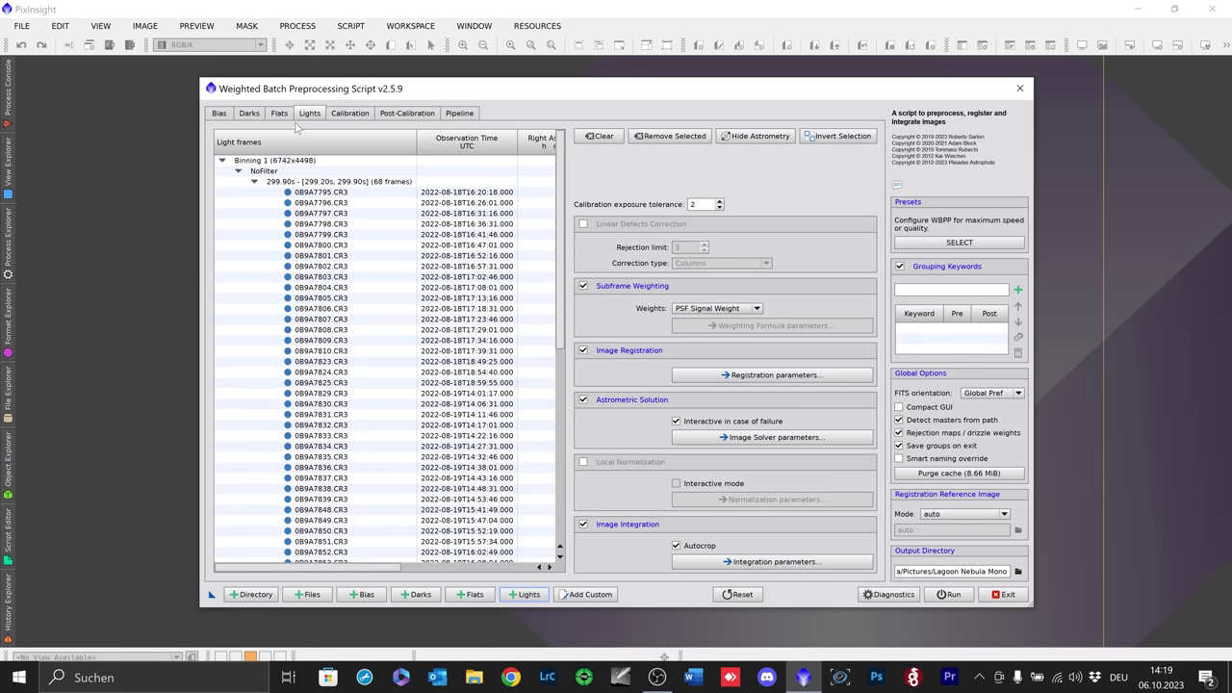
# Step: Add all flat frames from the Flats_APM_APO folder
pyautogui.click(279, 114)
pyautogui.click(470, 594)
pyautogui.hotkey('alt', 'Up')
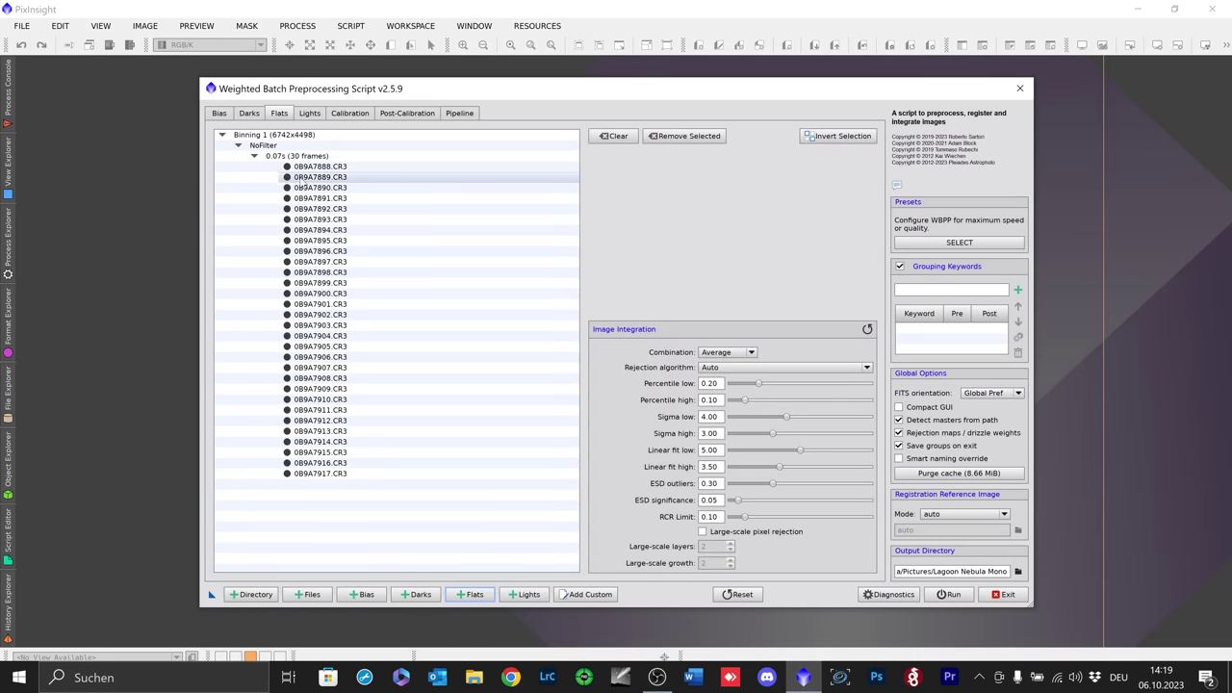
pyautogui.click(249, 113)
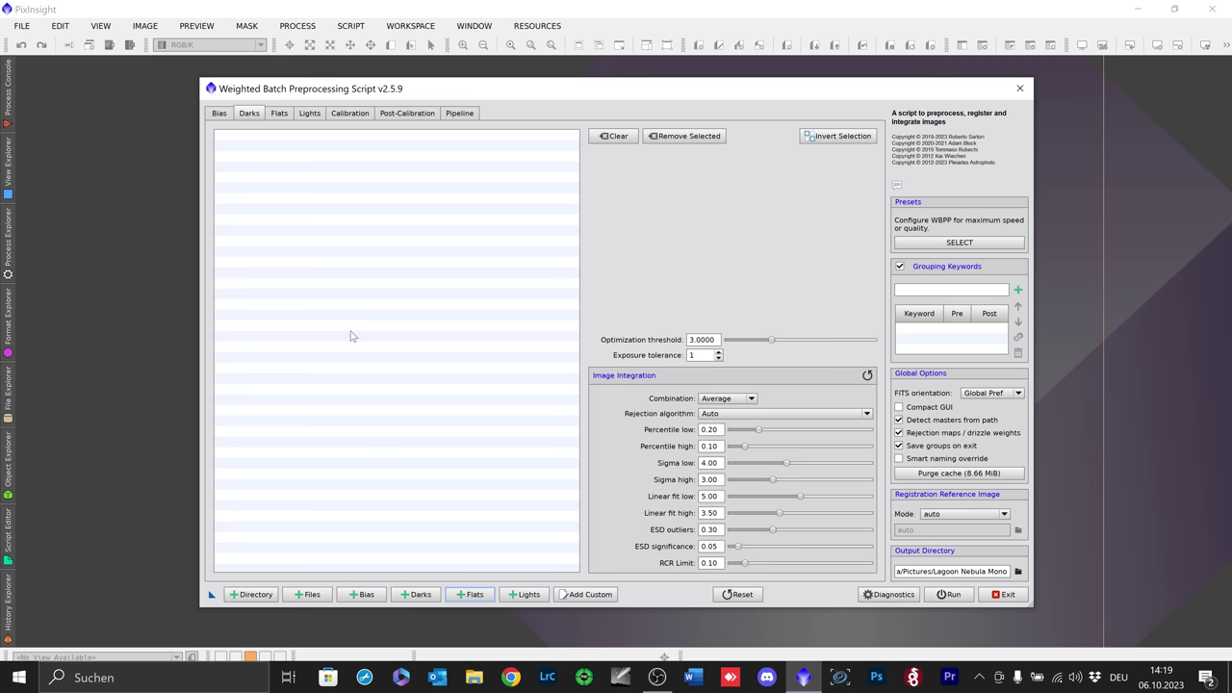
pyautogui.click(282, 118)
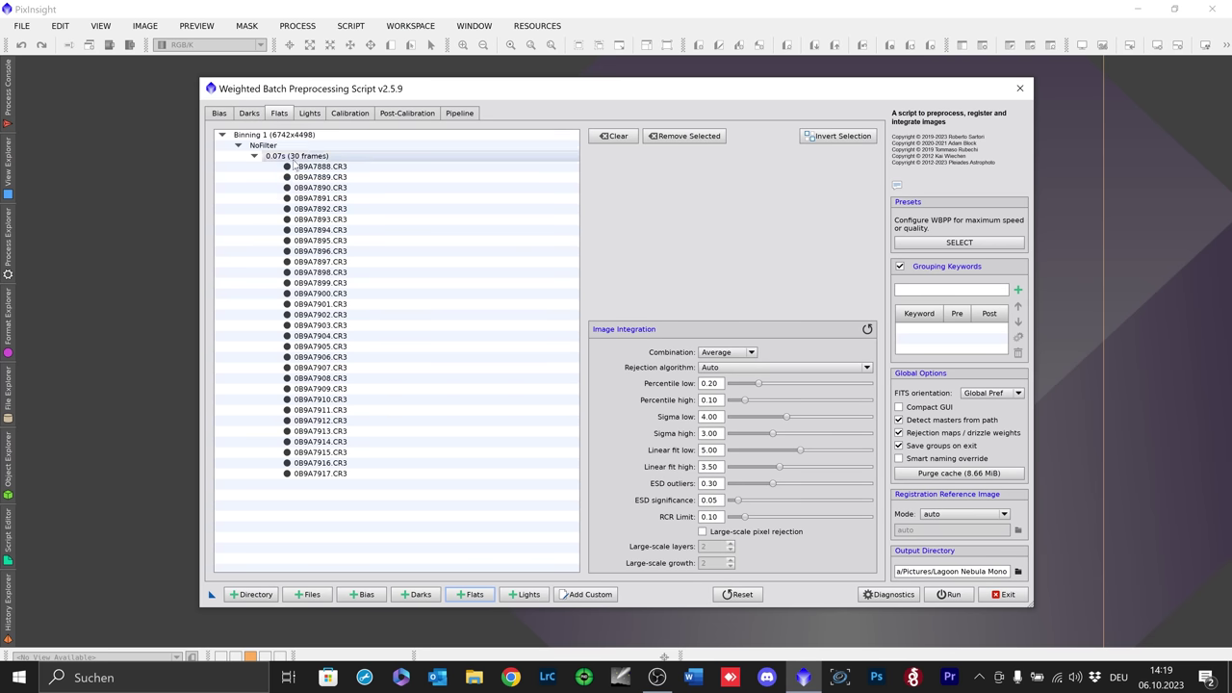
pyautogui.click(249, 115)
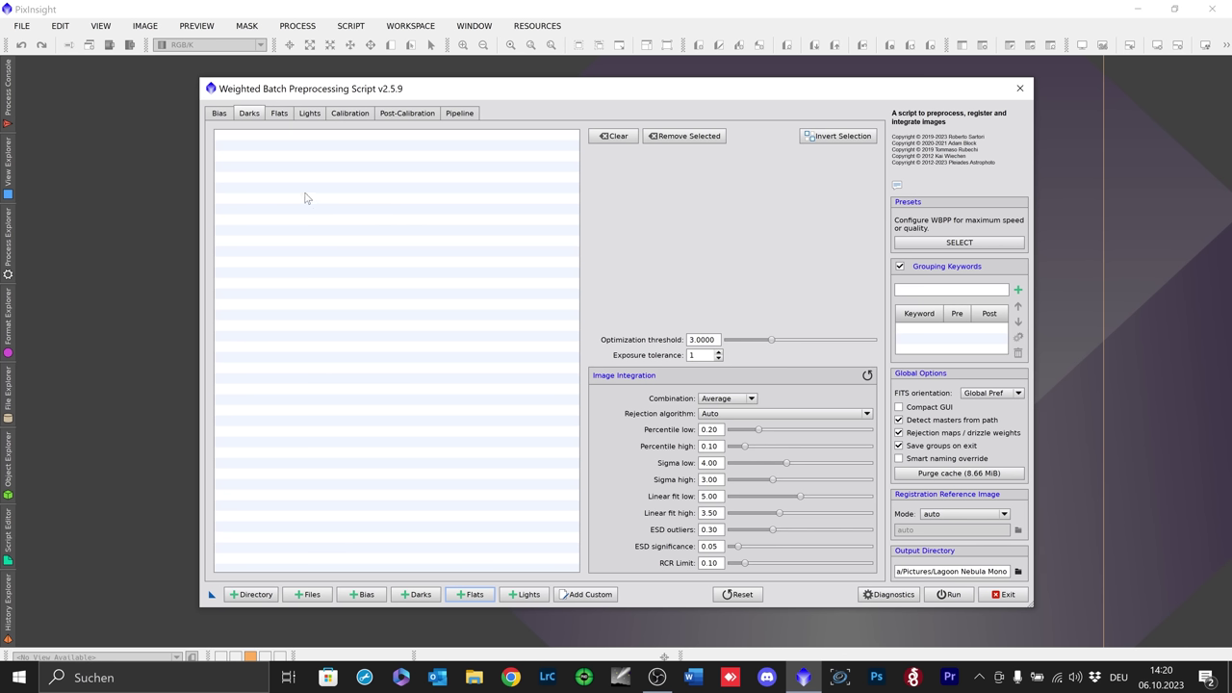
# Step: Add all bias frames from the Bias folder inside M8M20_APM_APO
pyautogui.click(218, 114)
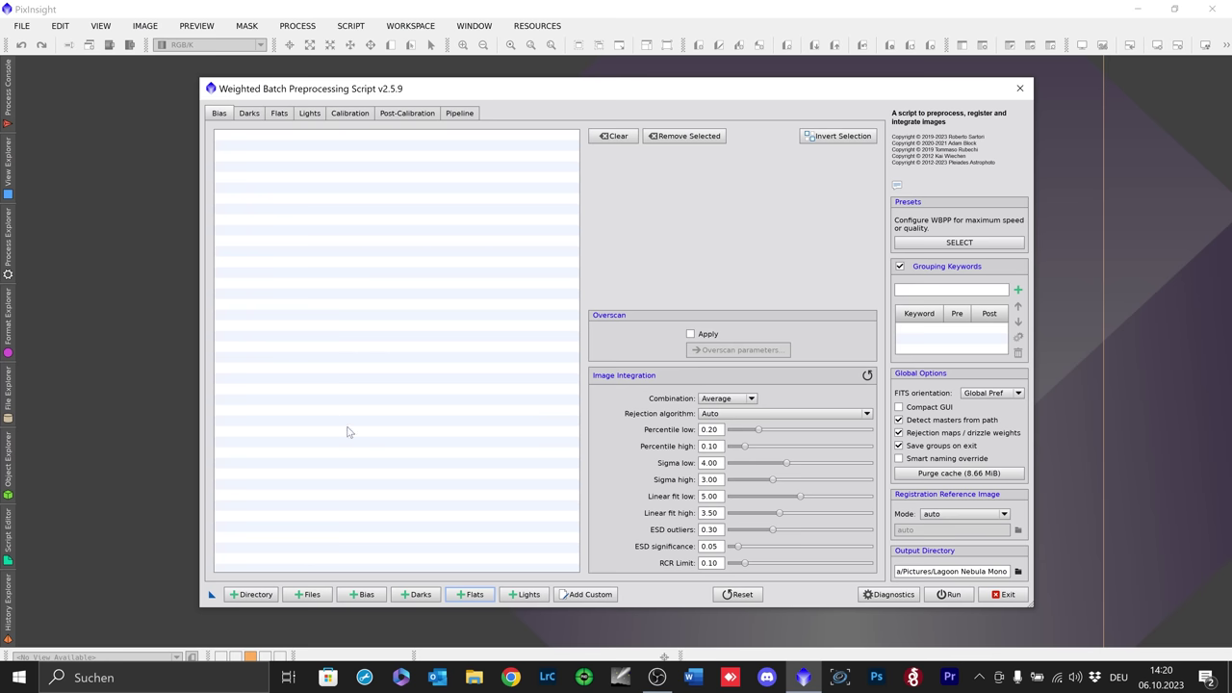
pyautogui.click(362, 597)
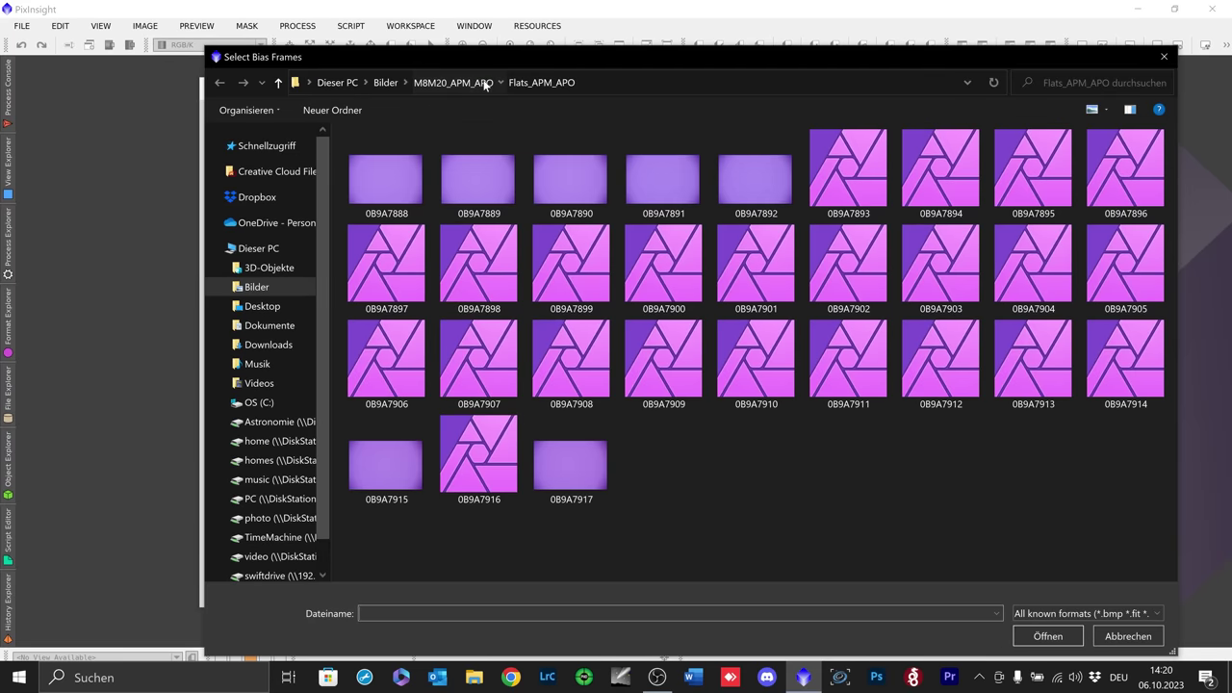
pyautogui.click(486, 85)
pyautogui.doubleClick(387, 171)
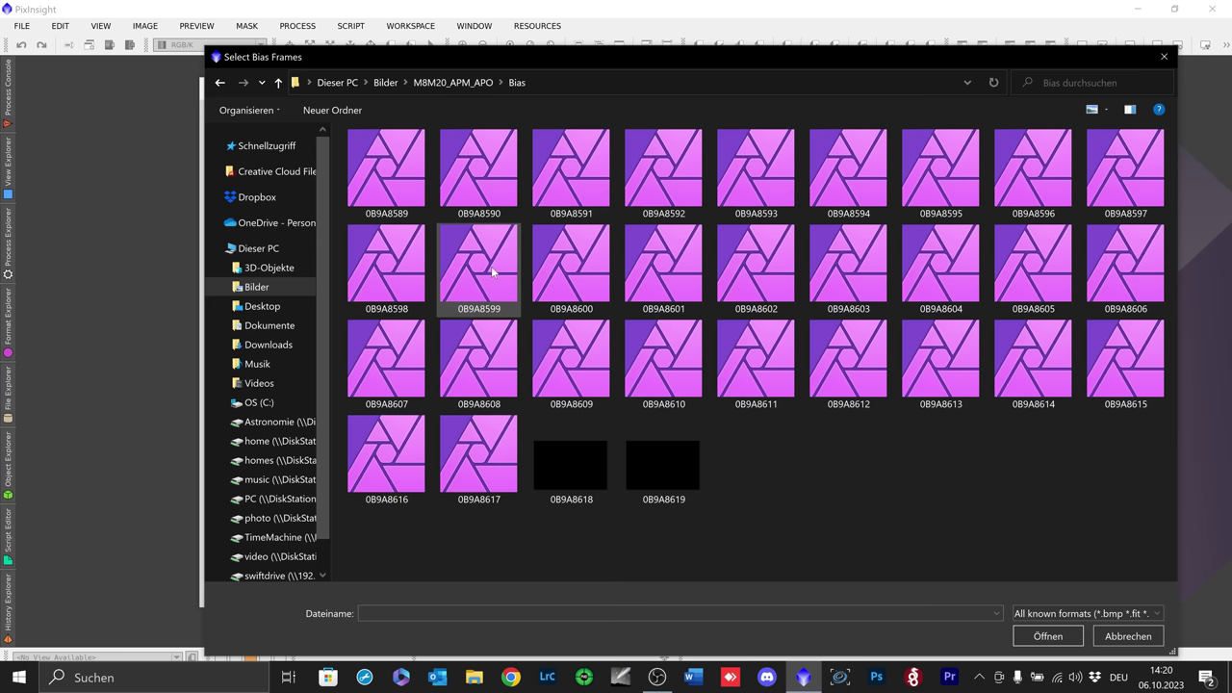
pyautogui.hotkey('ctrl', 'a')
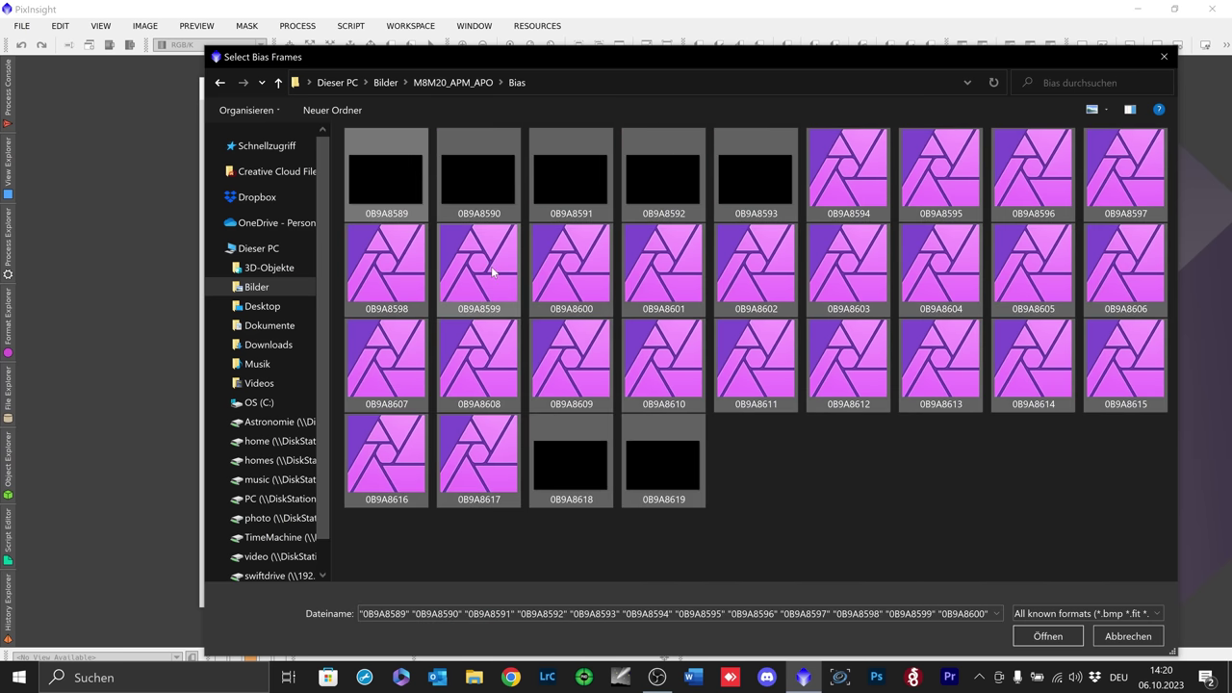
pyautogui.press('Return')
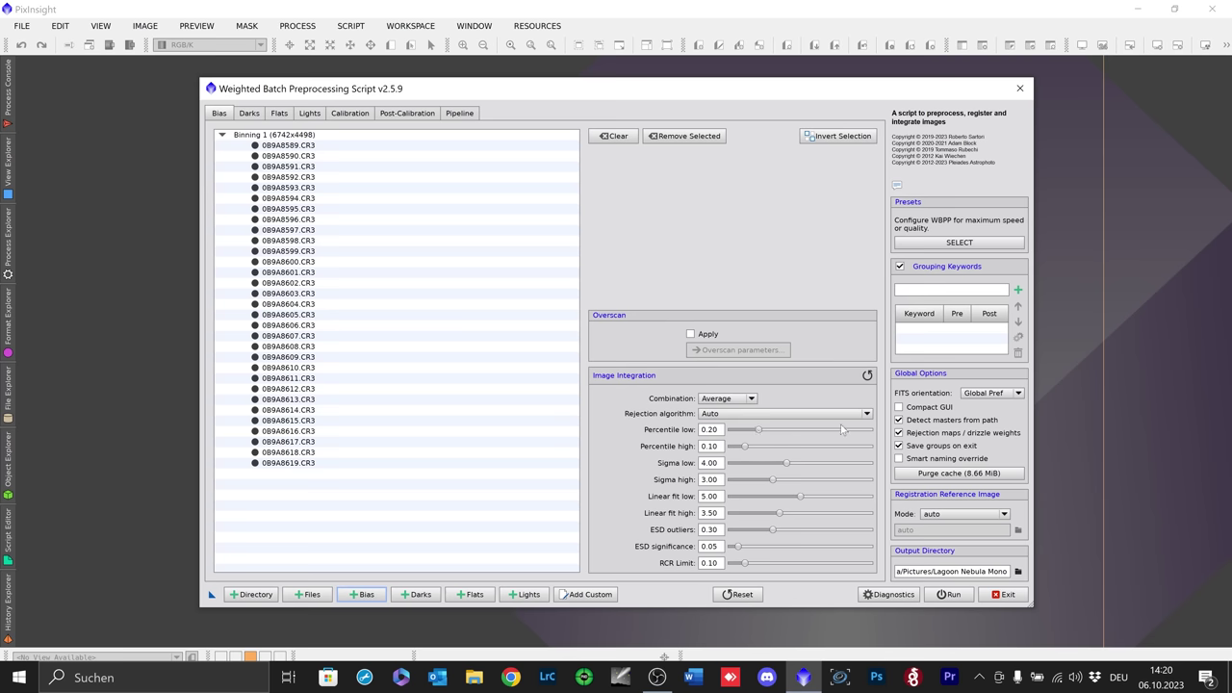
# Step: Review the bias, dark, flat and light frame settings, including the image registration parameters
pyautogui.moveTo(868, 417)
pyautogui.moveTo(713, 552)
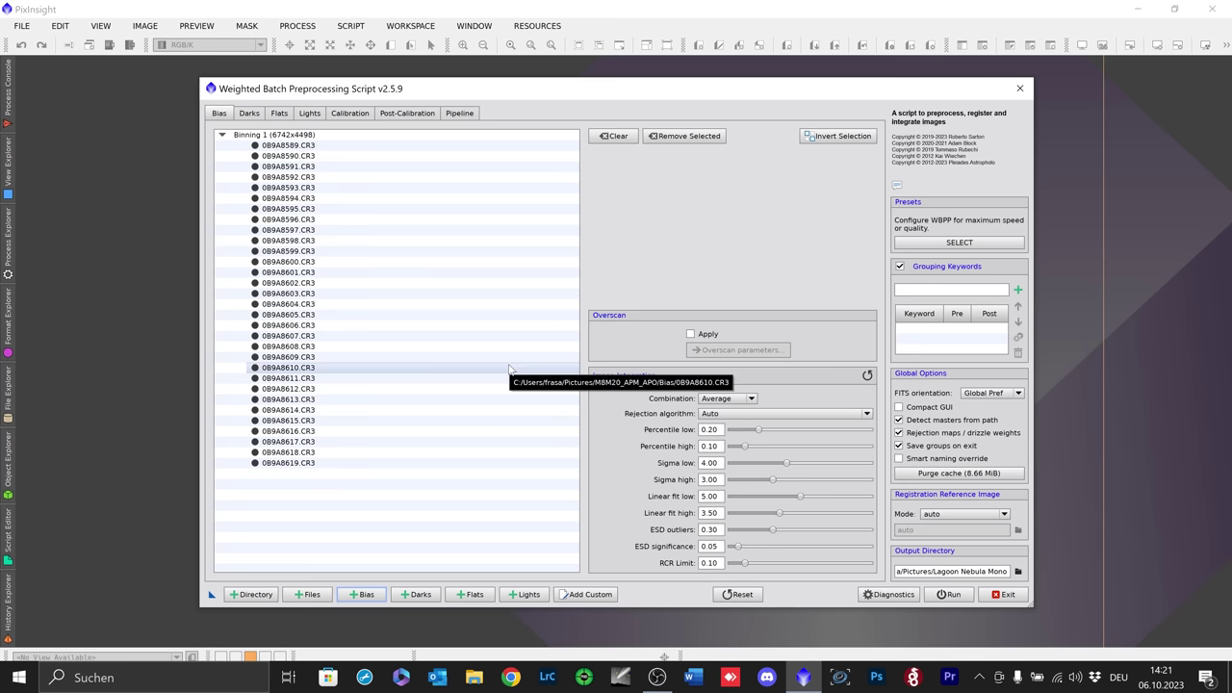
pyautogui.click(253, 115)
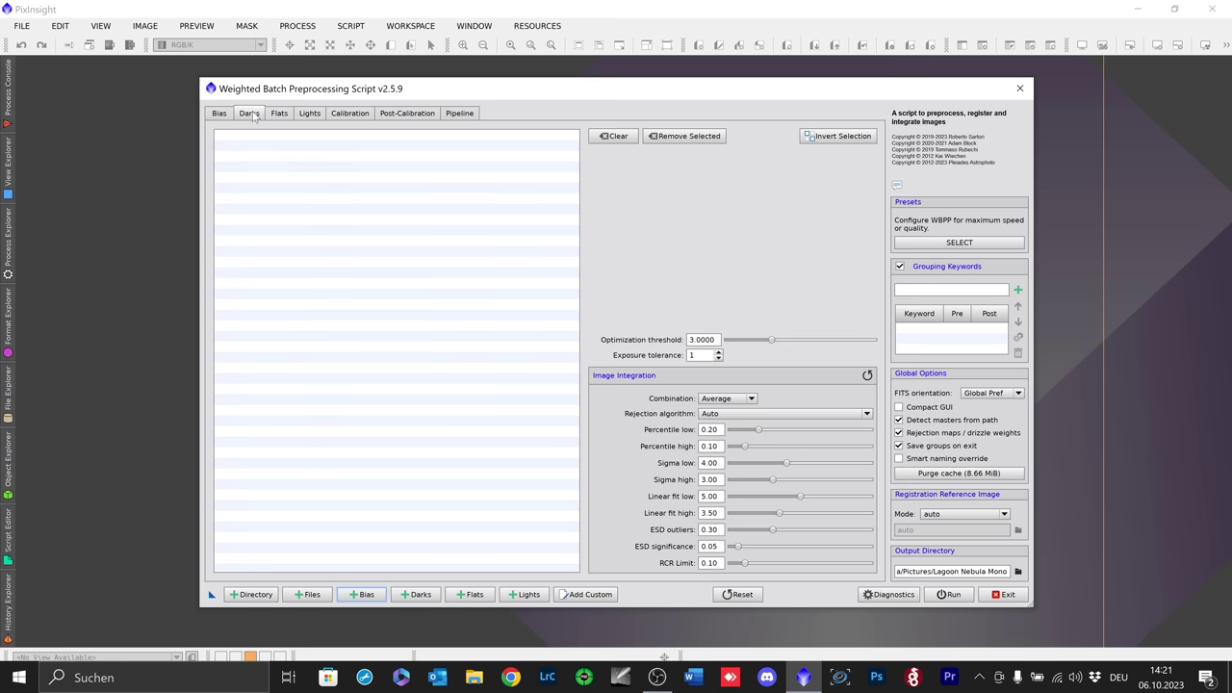
pyautogui.click(279, 114)
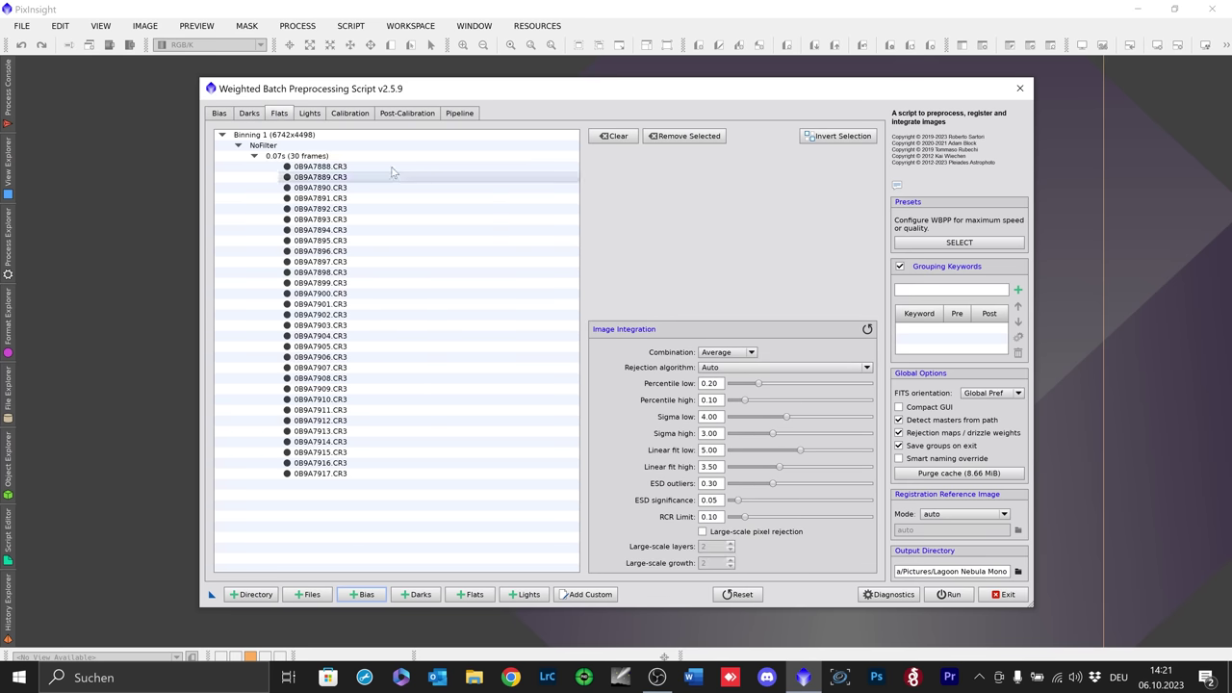
pyautogui.click(308, 114)
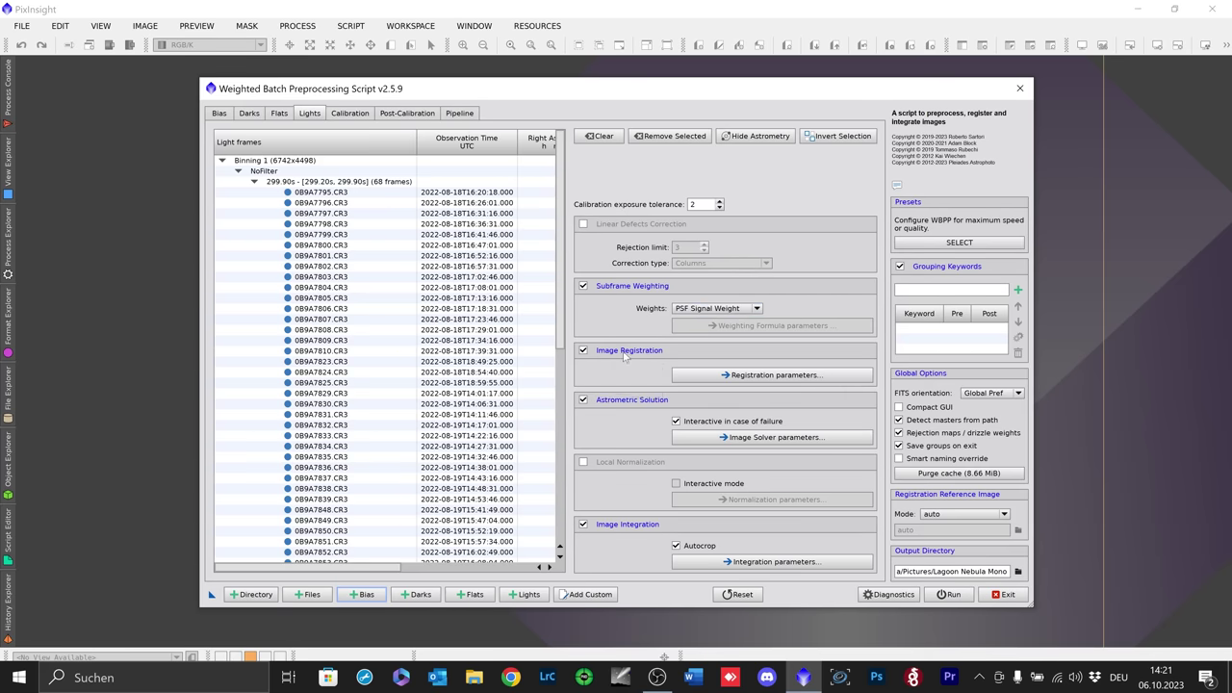
pyautogui.click(762, 375)
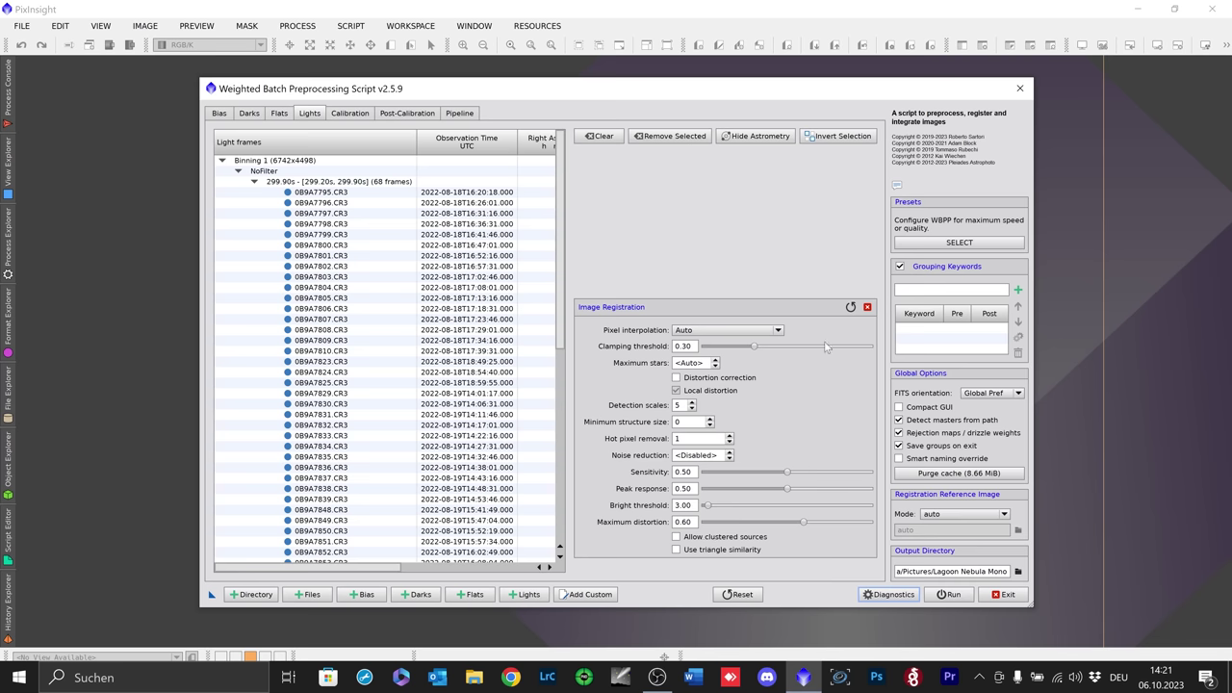
pyautogui.click(866, 307)
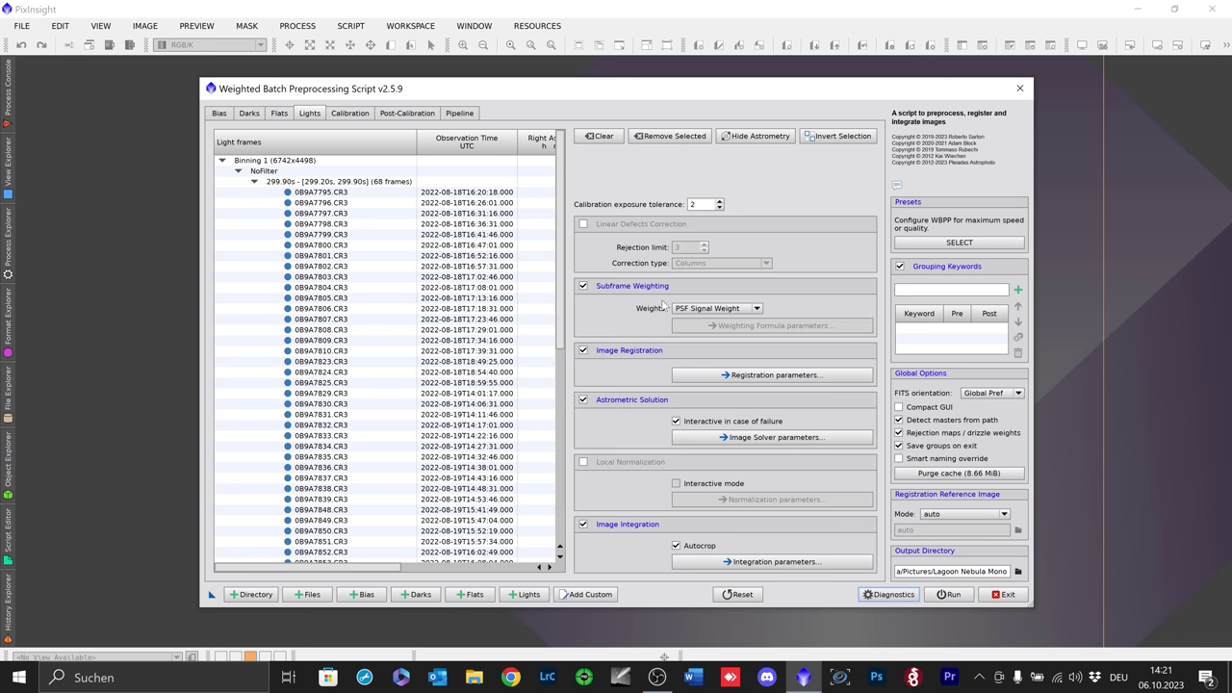
# Step: Disable the astrometric solution for the light frames and check the image integration parameters, keeping autocrop enabled
pyautogui.click(583, 400)
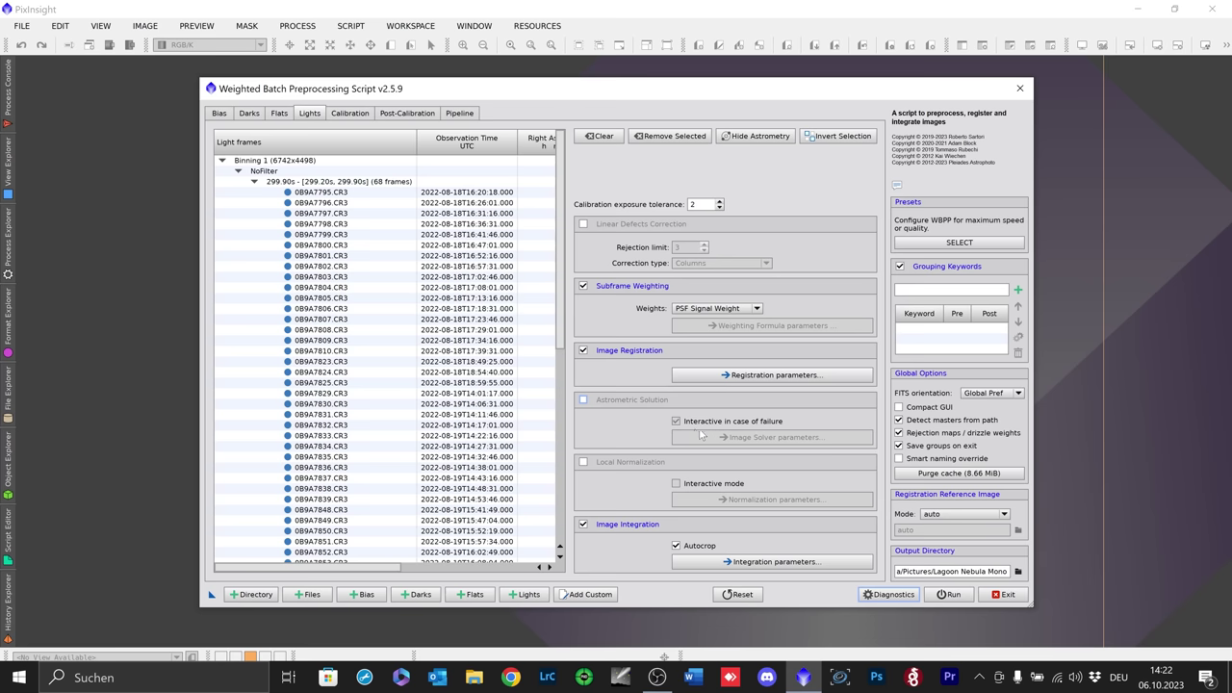
pyautogui.moveTo(763, 424)
pyautogui.click(677, 546)
pyautogui.click(677, 546)
pyautogui.click(786, 566)
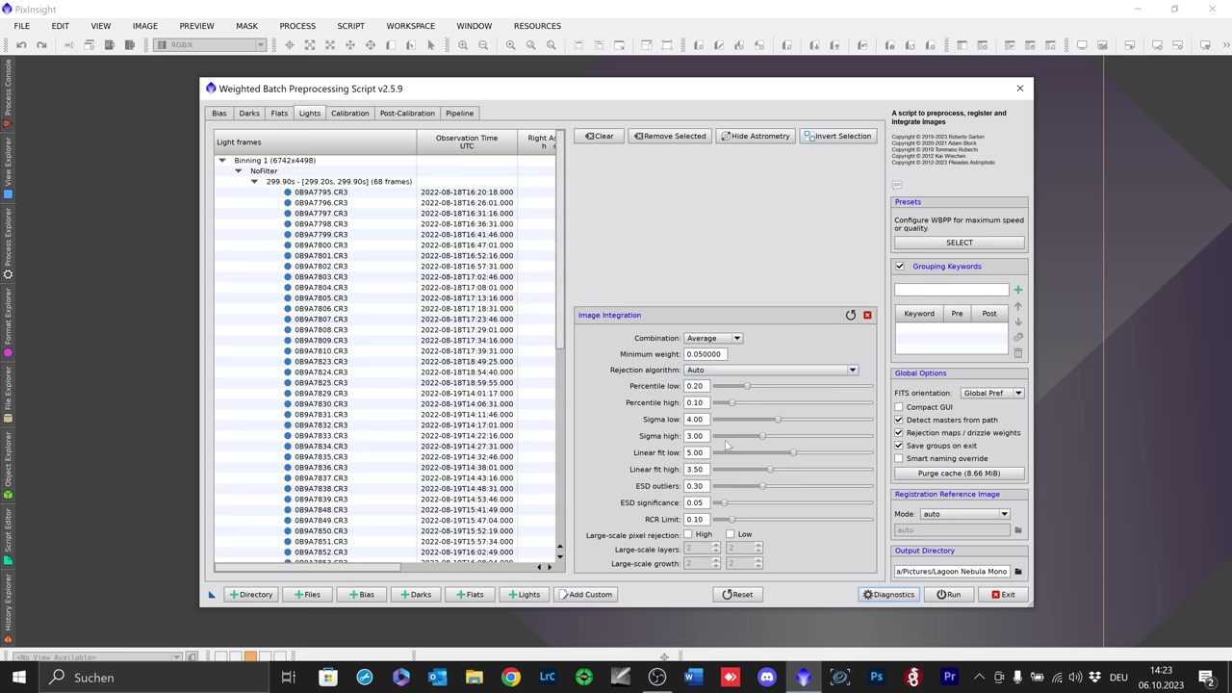
pyautogui.click(867, 315)
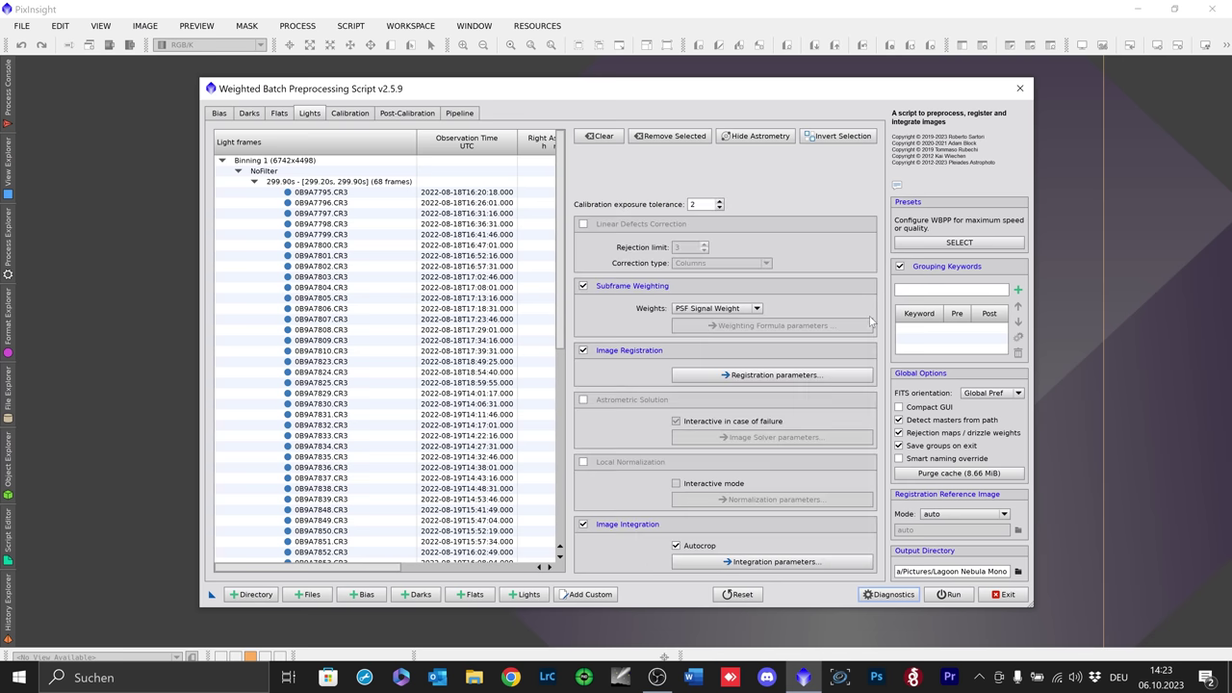
# Step: Review the available quality presets and the registration reference image mode, leaving the mode on auto
pyautogui.click(966, 245)
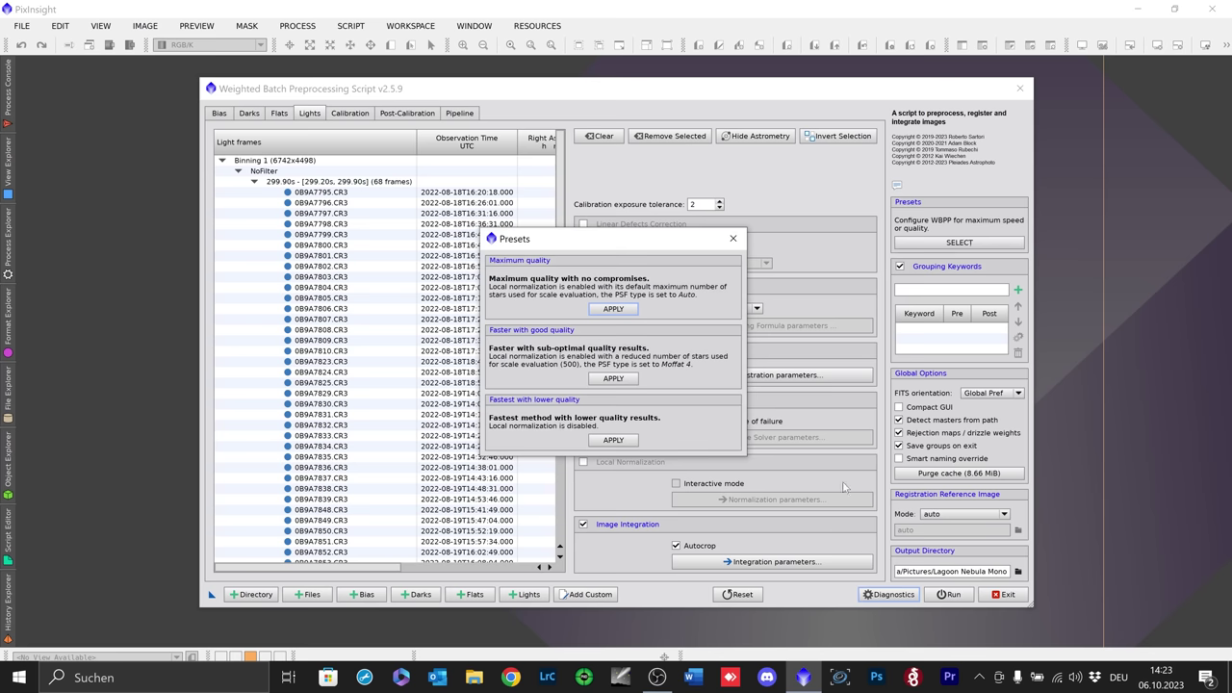
pyautogui.click(733, 238)
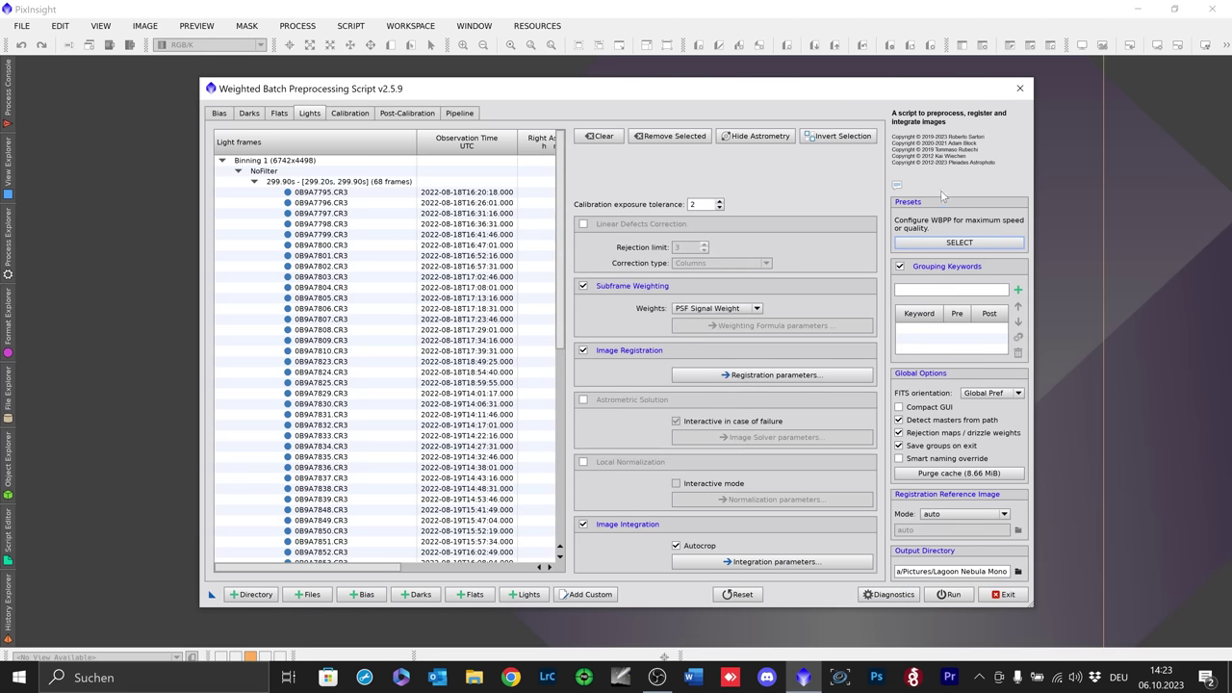
pyautogui.click(1004, 518)
pyautogui.click(1001, 527)
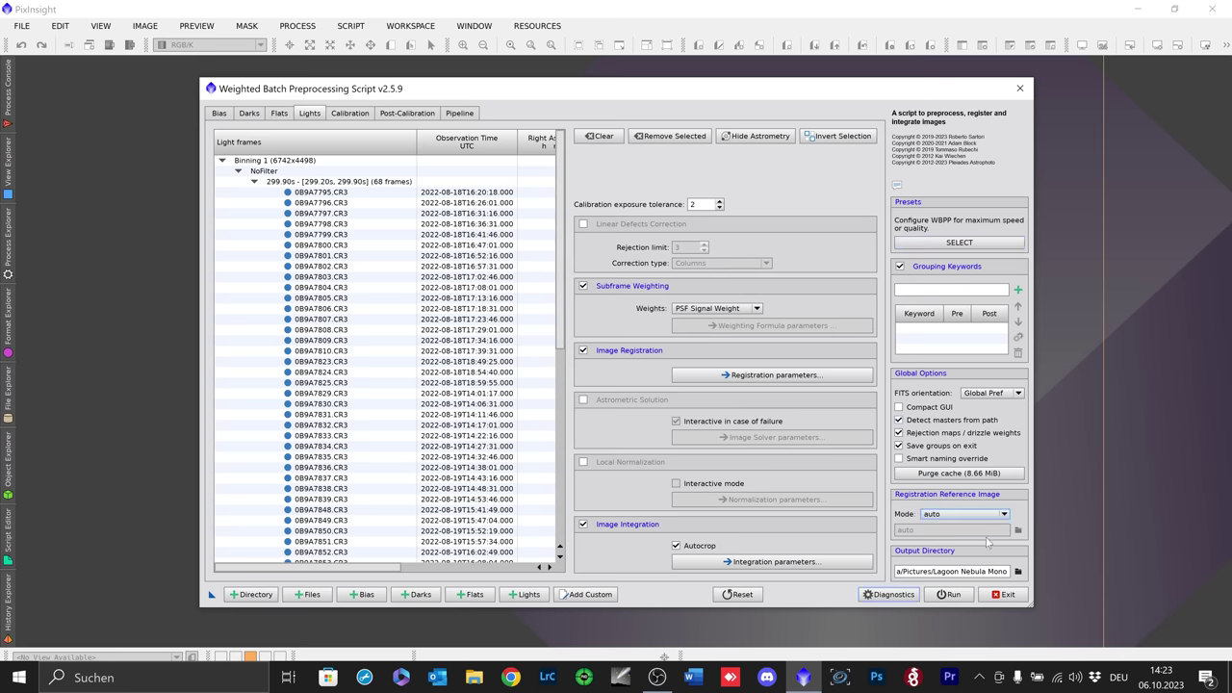
# Step: Set the output directory to the M8M20_APM_APO folder inside Bilder
pyautogui.click(1018, 571)
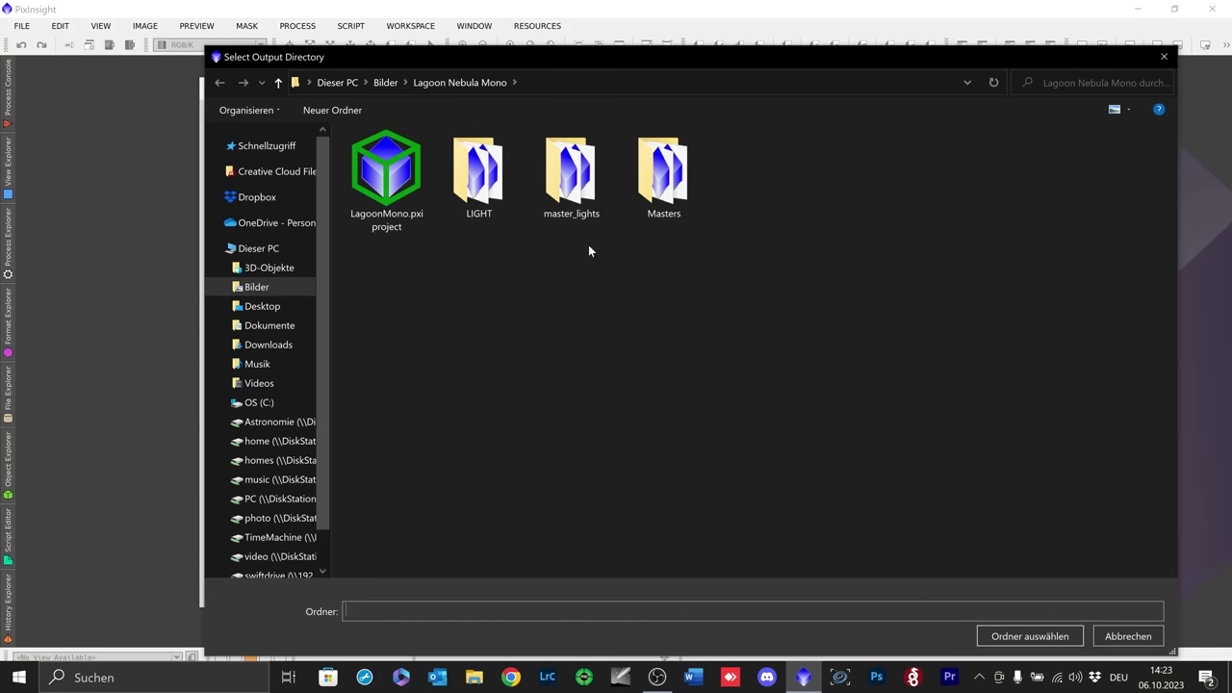
pyautogui.click(385, 83)
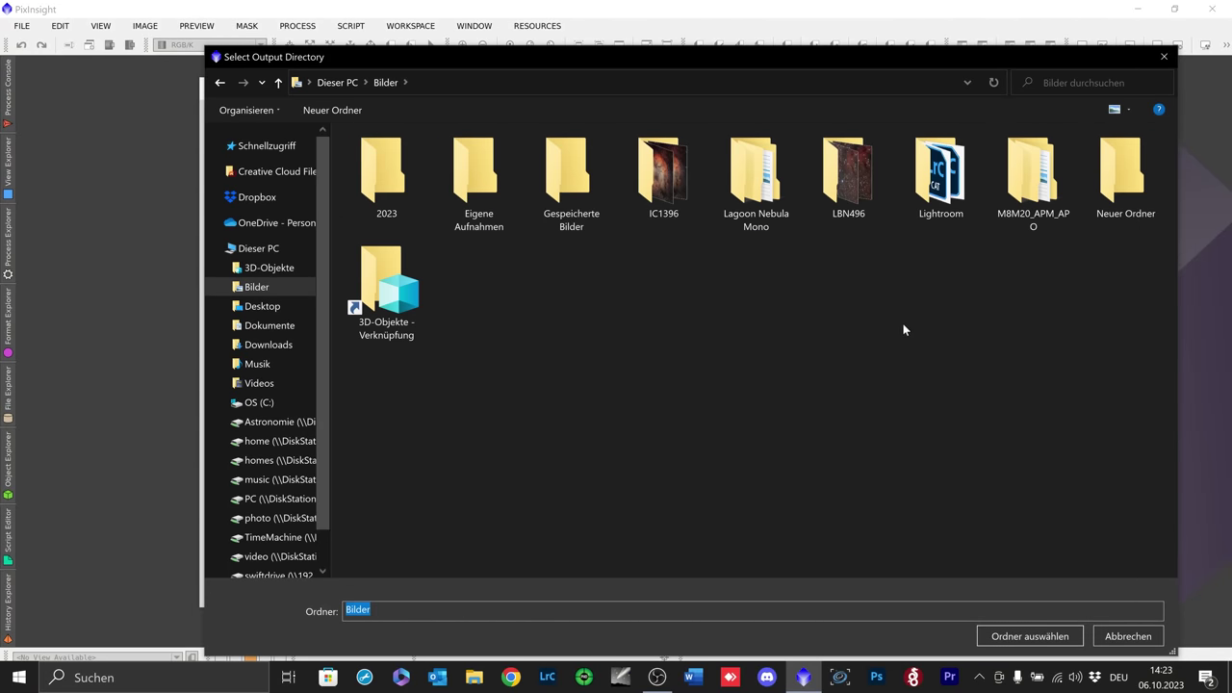
pyautogui.click(1032, 188)
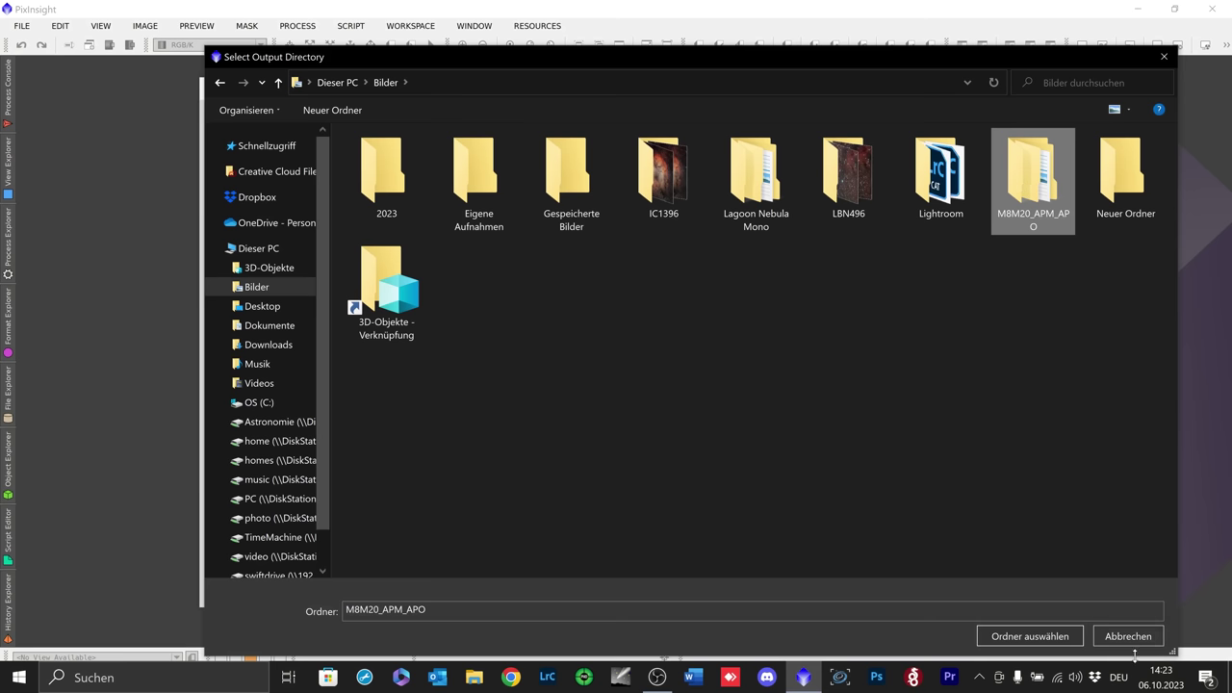
pyautogui.click(1017, 636)
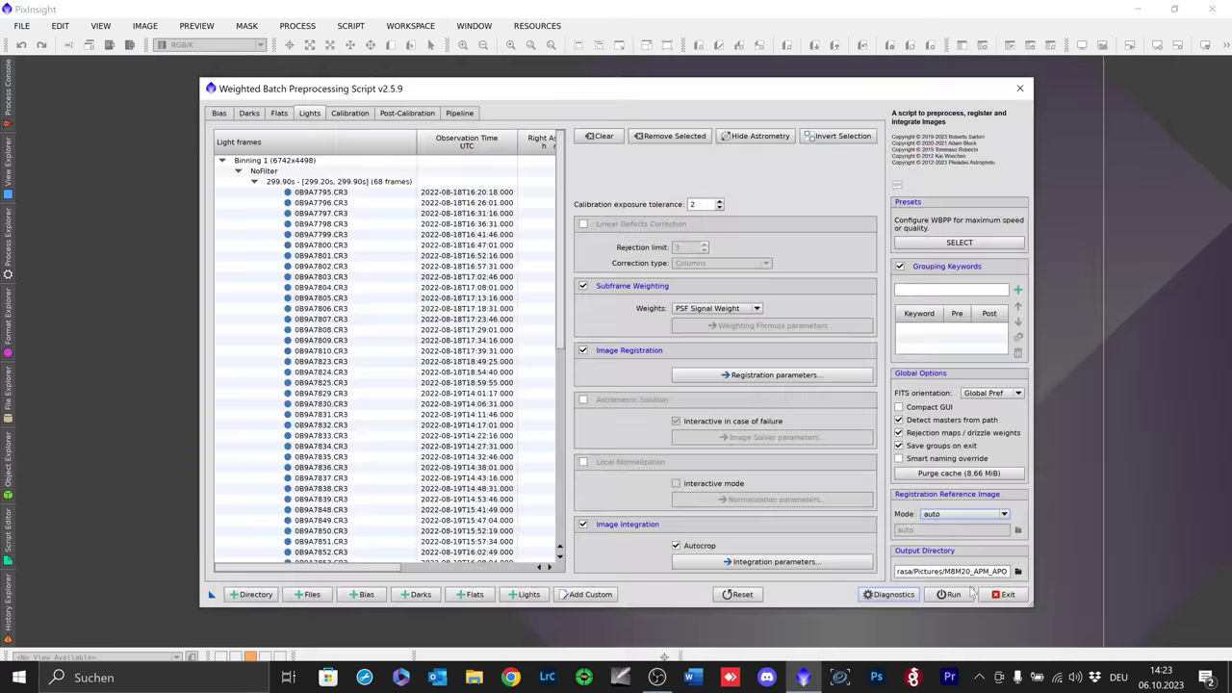
# Step: Enlarge the script window and define the light frames as CFA images with the RGGB mosaic pattern in the calibration settings
pyautogui.click(360, 116)
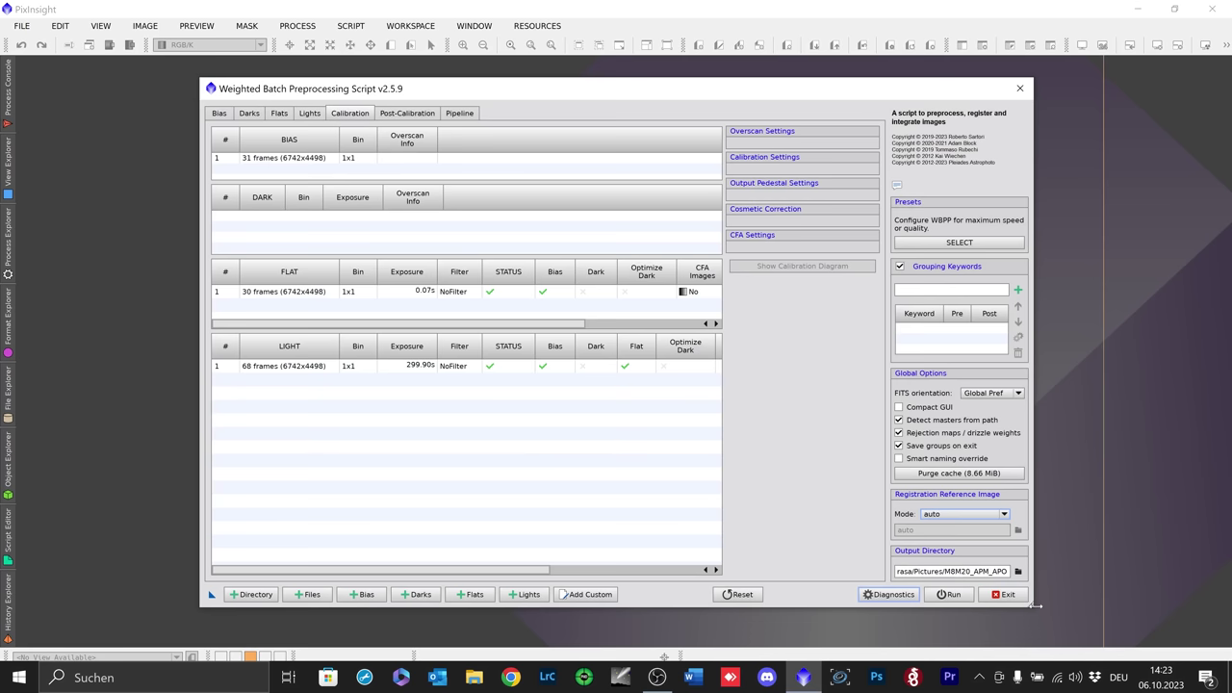
pyautogui.moveTo(1035, 605); pyautogui.dragTo(1193, 606)
pyautogui.moveTo(749, 87); pyautogui.dragTo(601, 78)
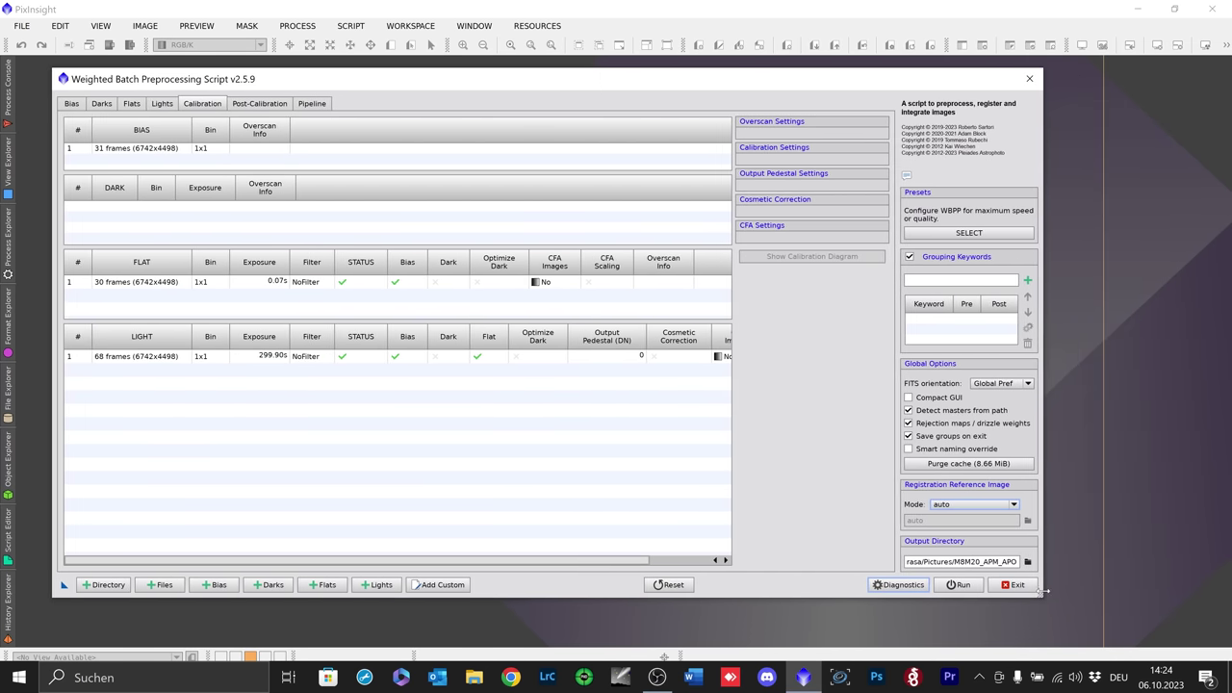
pyautogui.moveTo(1045, 592); pyautogui.dragTo(1114, 603)
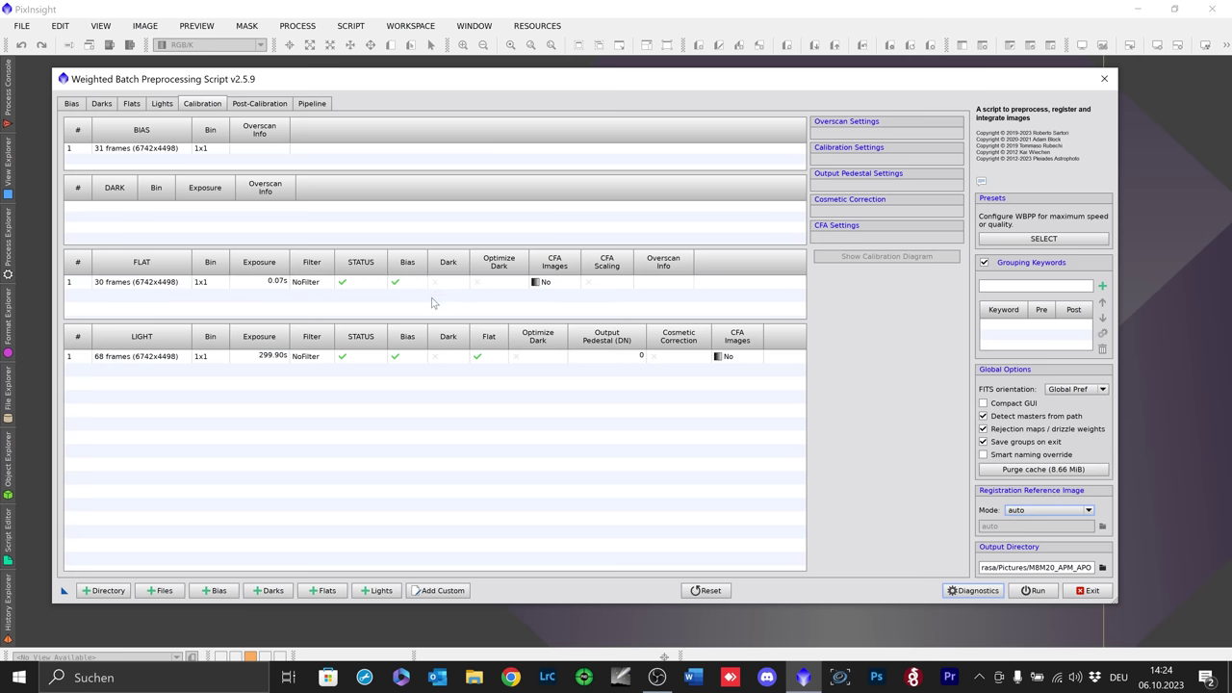
pyautogui.click(726, 357)
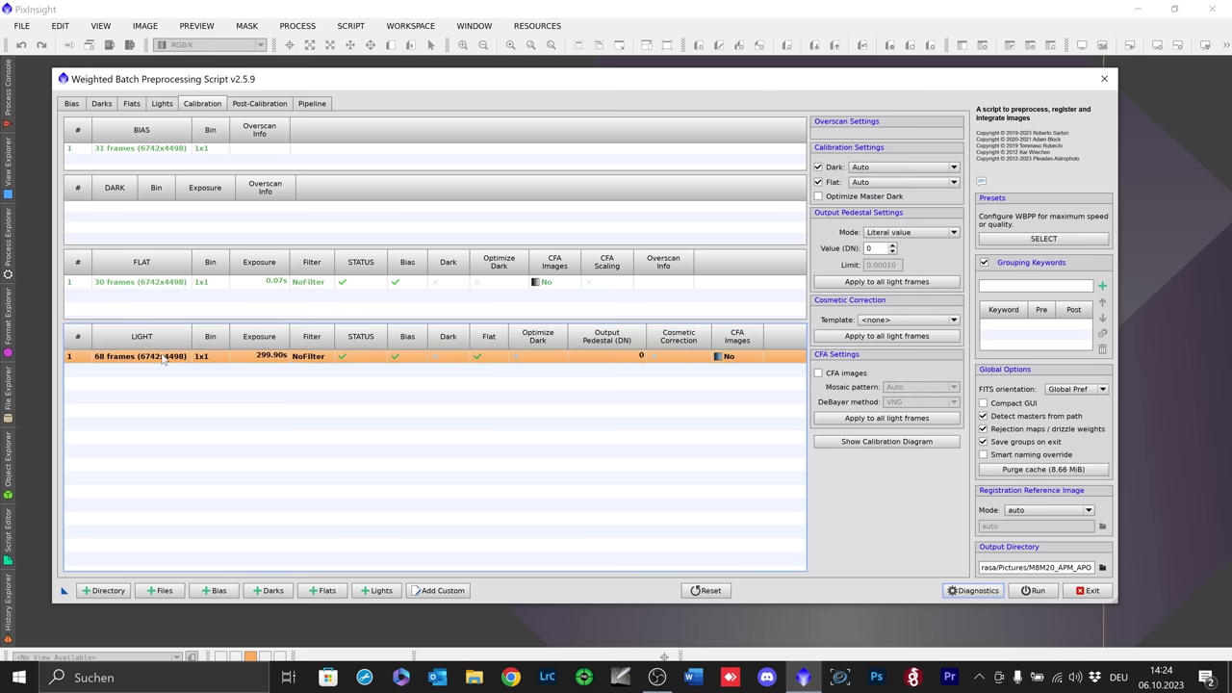
pyautogui.click(819, 373)
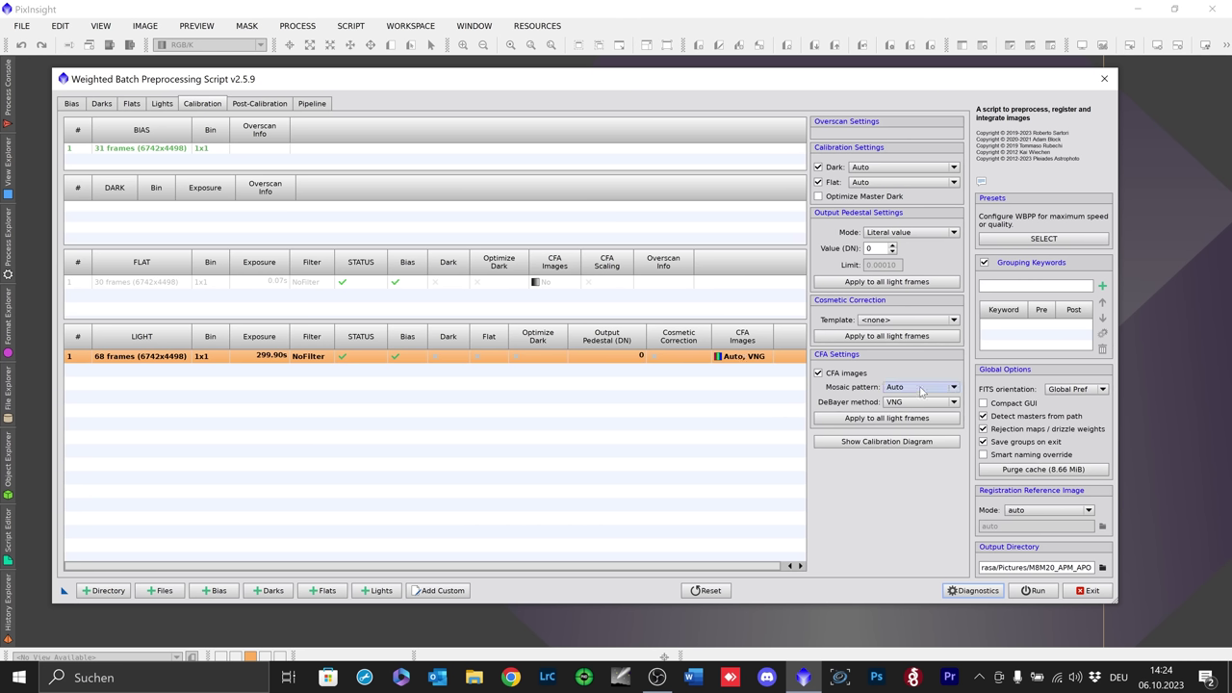
pyautogui.click(953, 389)
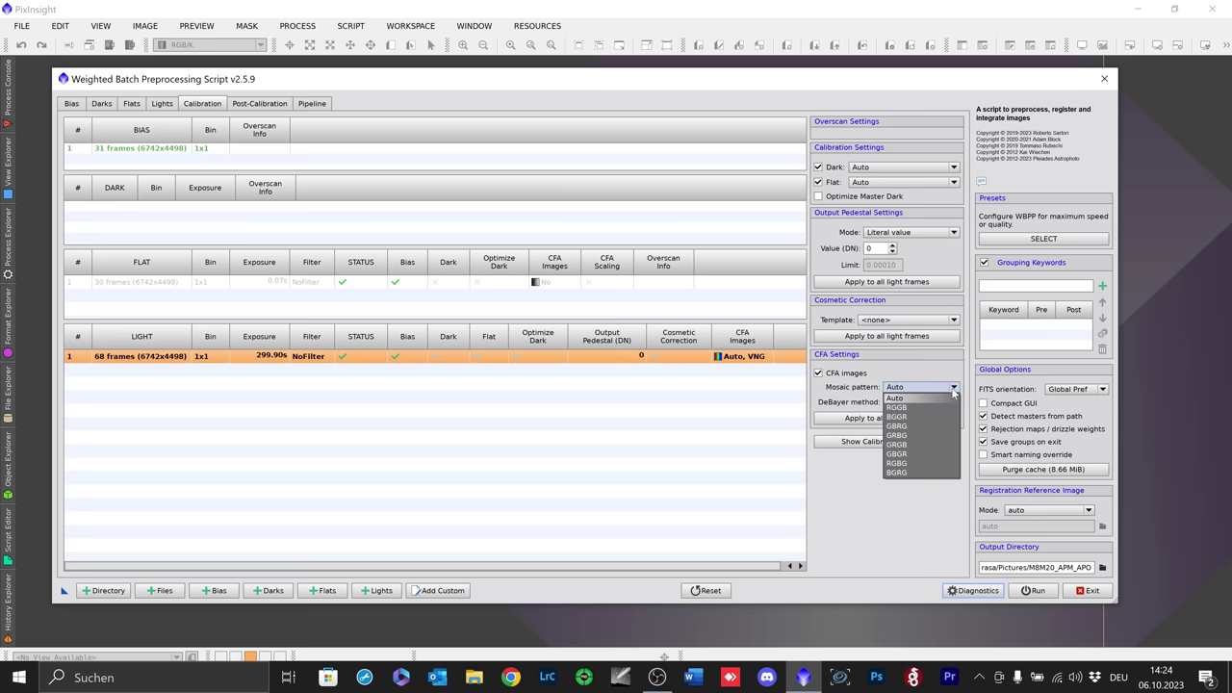
pyautogui.click(898, 408)
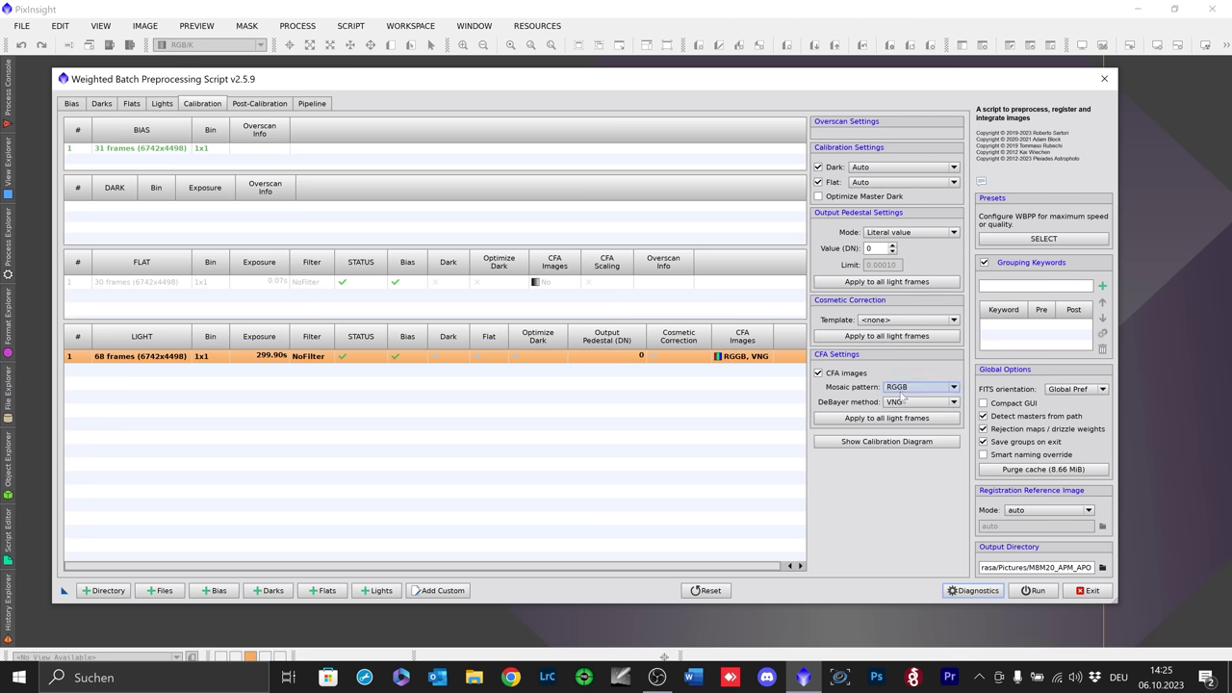
# Step: Mark the flat frames as CFA images and recheck the light frames' calibration settings
pyautogui.click(539, 284)
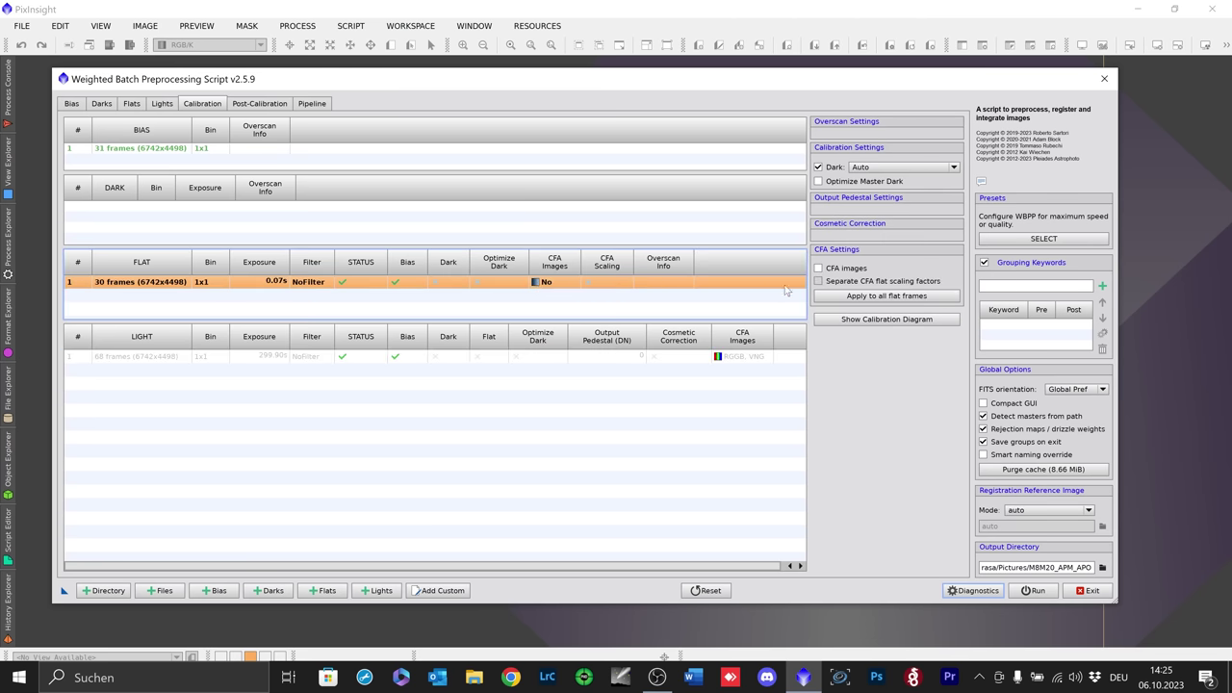
pyautogui.click(818, 268)
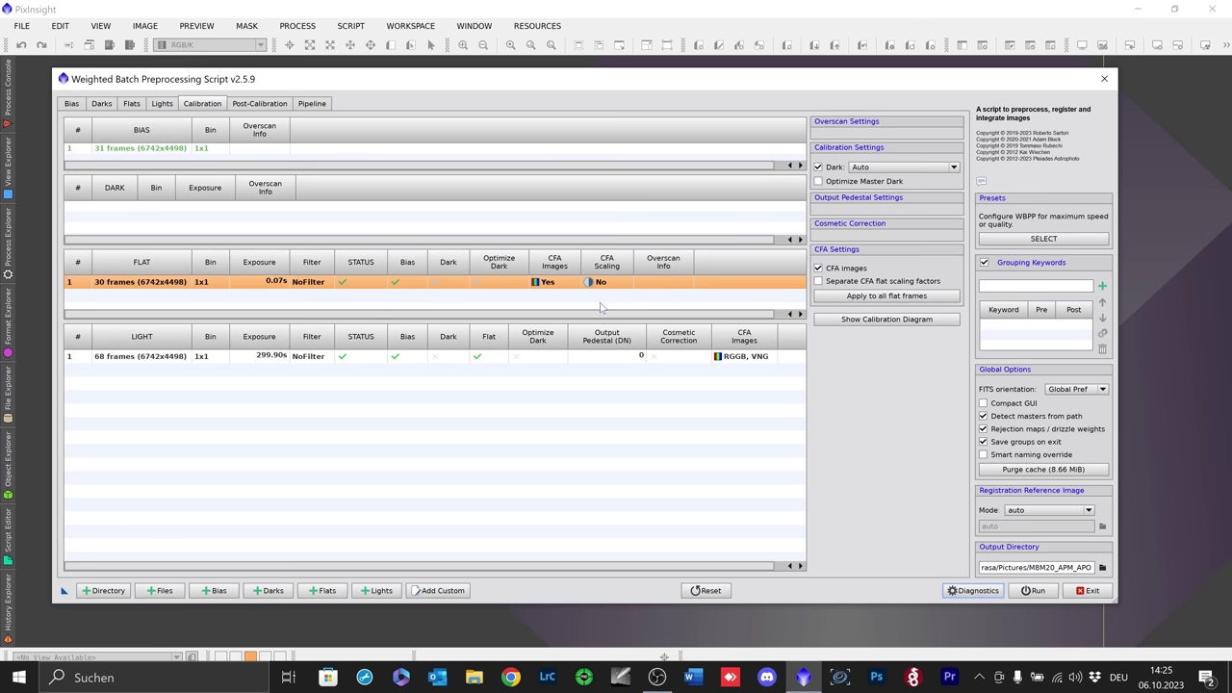
pyautogui.click(723, 358)
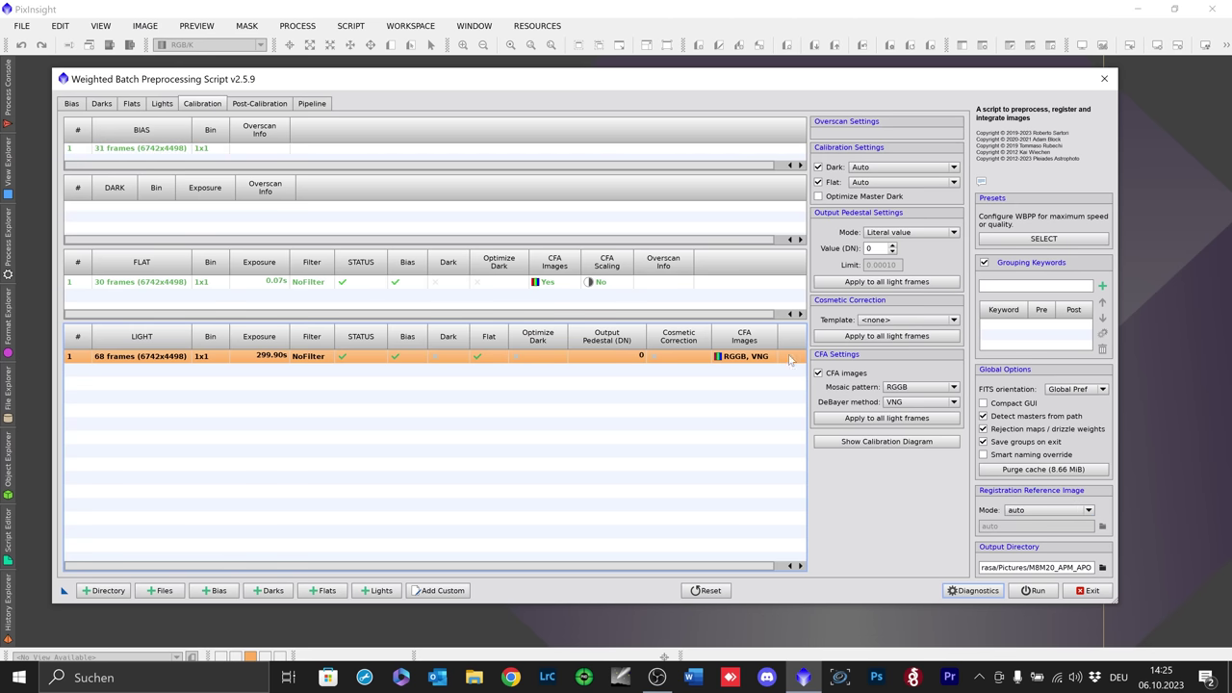
# Step: Enable drizzle for the light frames in the post-calibration settings with scale 1 and a drop shrink of 0.90
pyautogui.click(260, 104)
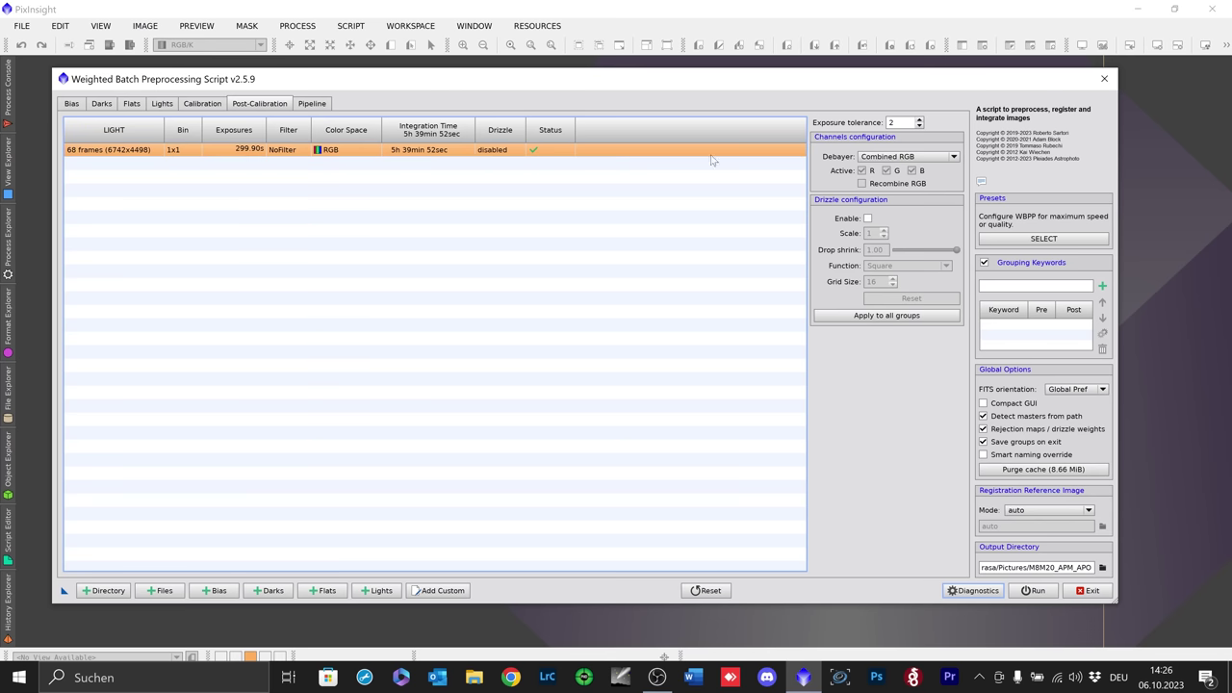
pyautogui.click(867, 218)
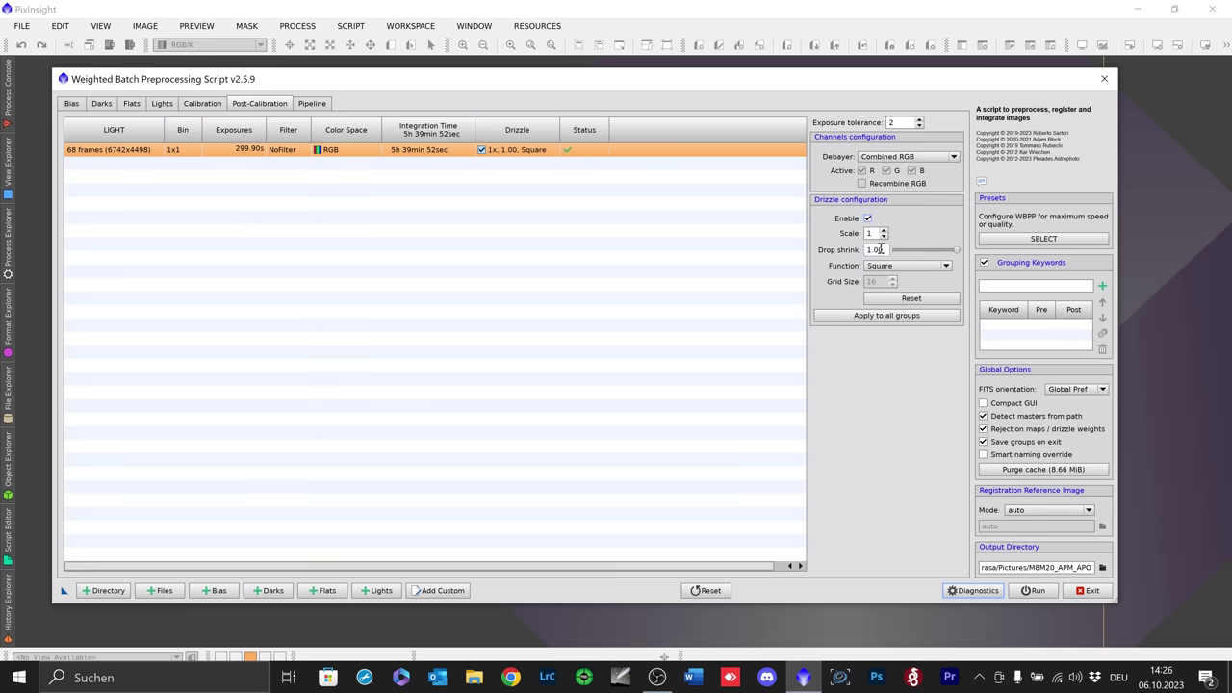
pyautogui.moveTo(885, 250); pyautogui.dragTo(829, 249)
pyautogui.write('0')
pyautogui.write('.99')
pyautogui.press('Return')
pyautogui.click(870, 233)
pyautogui.moveTo(884, 234)
pyautogui.click(883, 250)
# Step: Review the planned pipeline operations and recheck the post-calibration and calibration settings
pyautogui.click(316, 104)
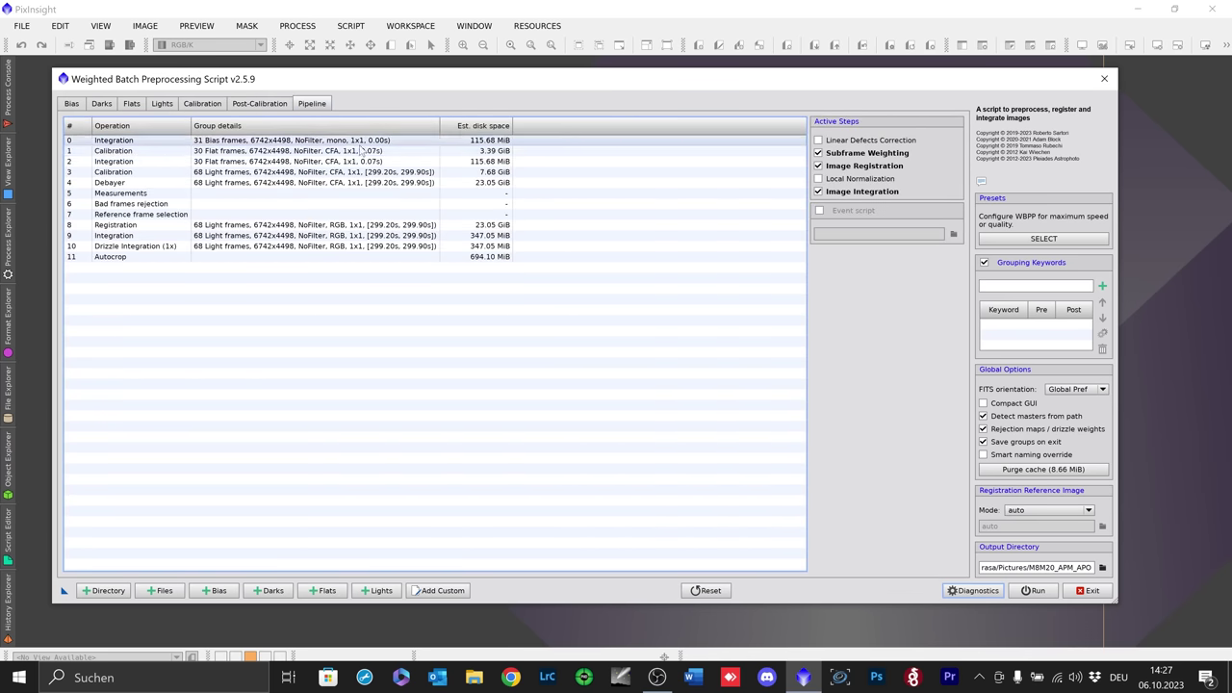
pyautogui.click(260, 104)
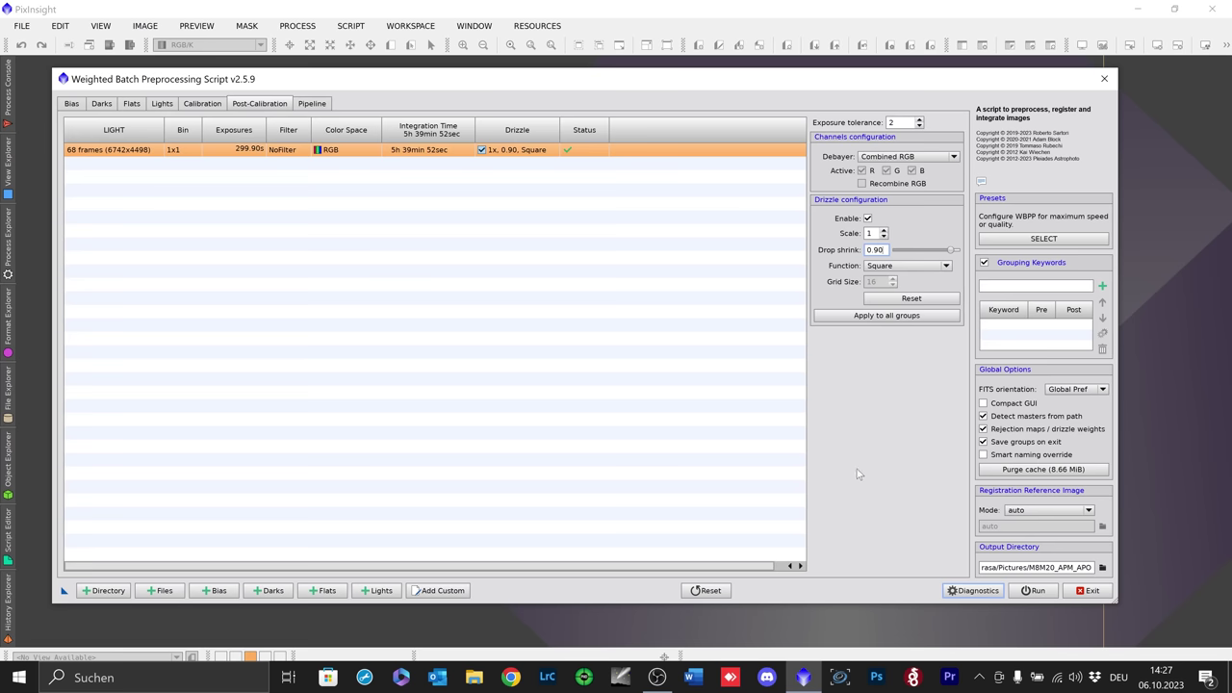
pyautogui.click(202, 104)
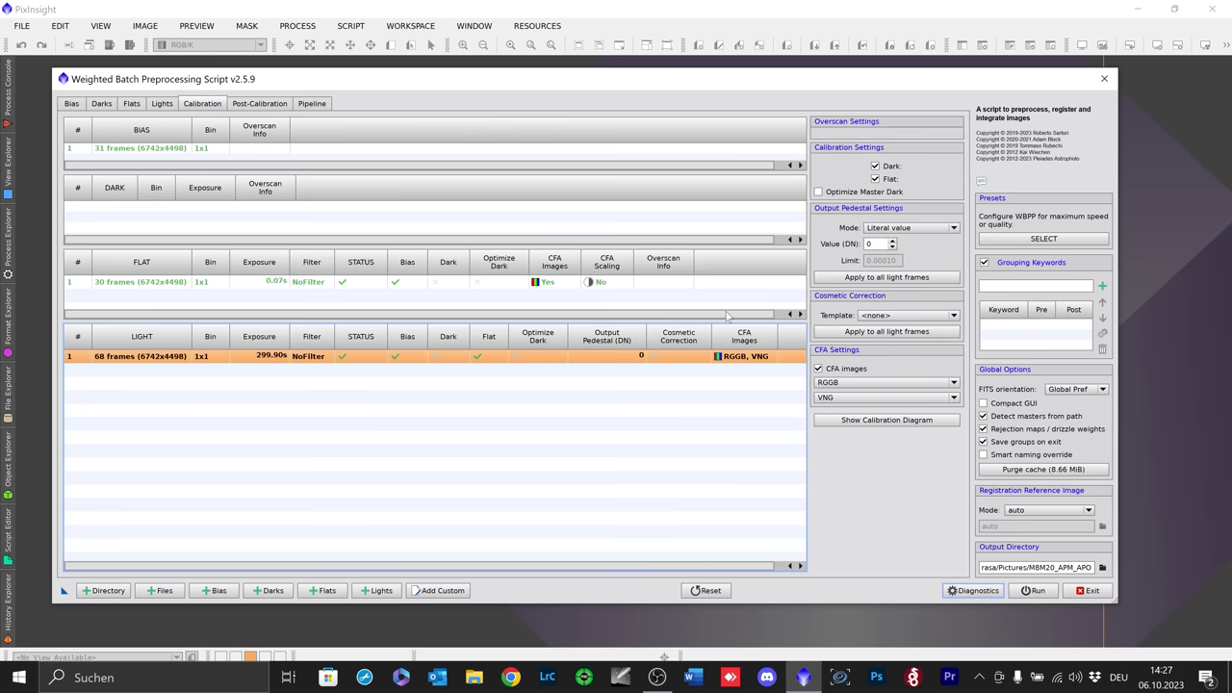
# Step: Run the diagnostics, read through the messages, and start the batch preprocessing
pyautogui.click(1002, 590)
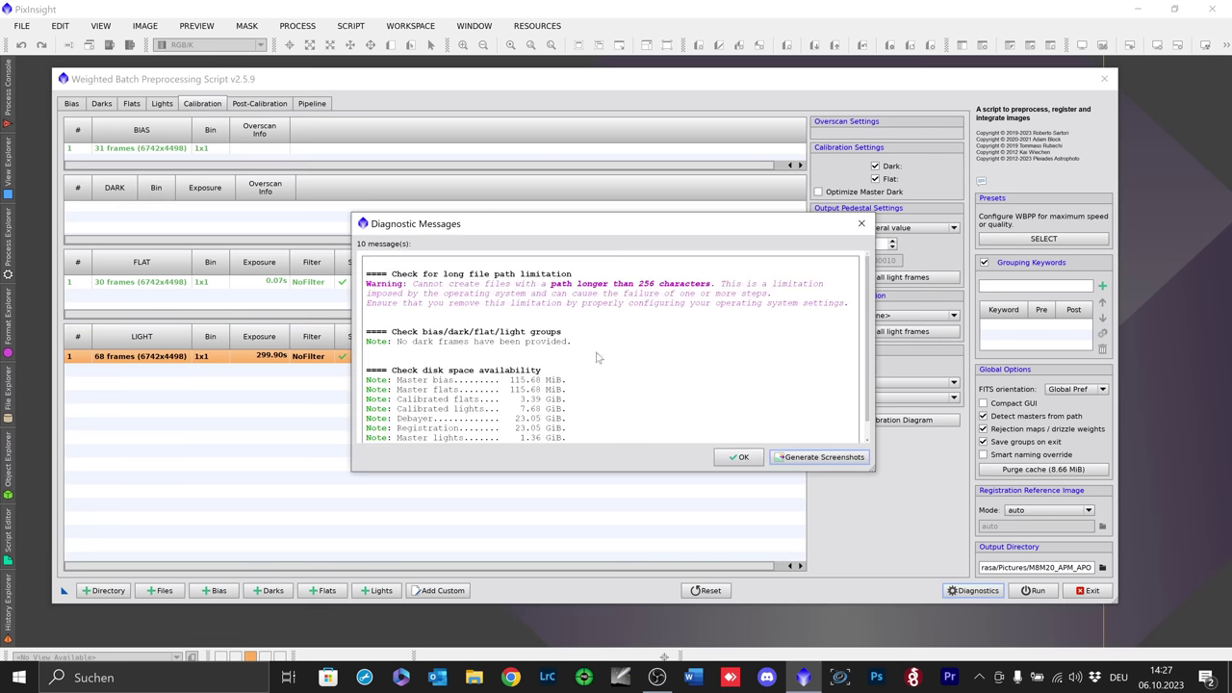
pyautogui.scroll(-1, 591, 322)
pyautogui.scroll(1, 587, 327)
pyautogui.scroll(-1, 490, 302)
pyautogui.scroll(1, 492, 317)
pyautogui.scroll(-1, 489, 332)
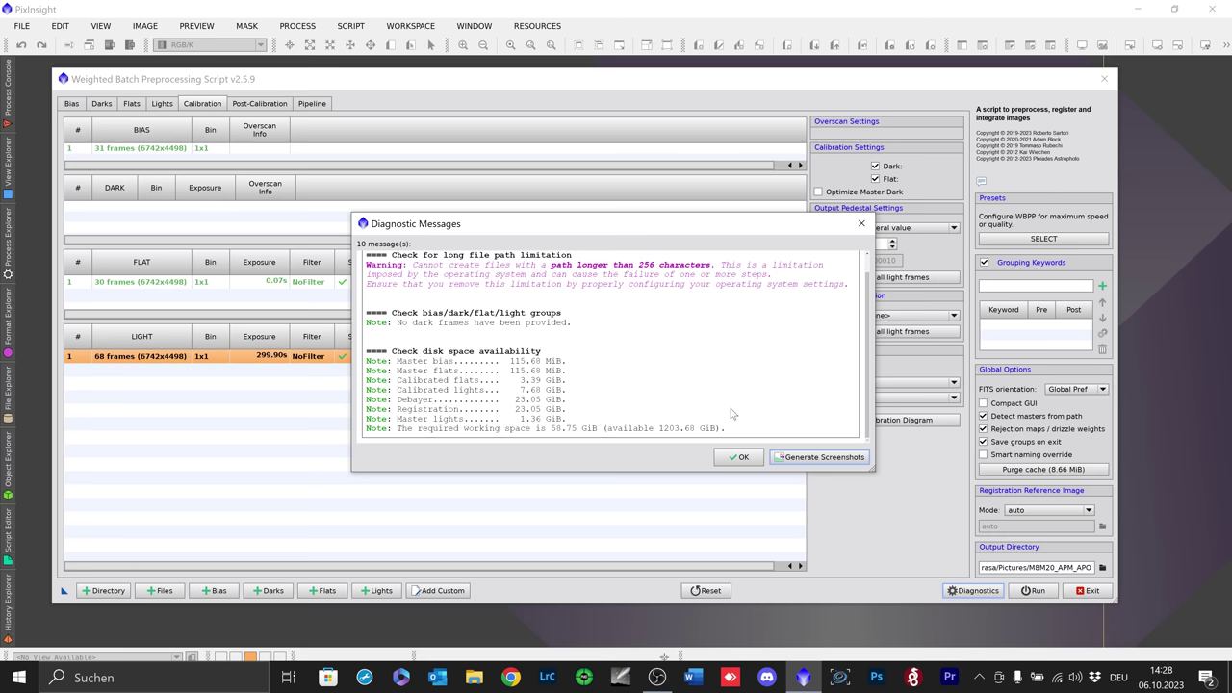
pyautogui.click(739, 458)
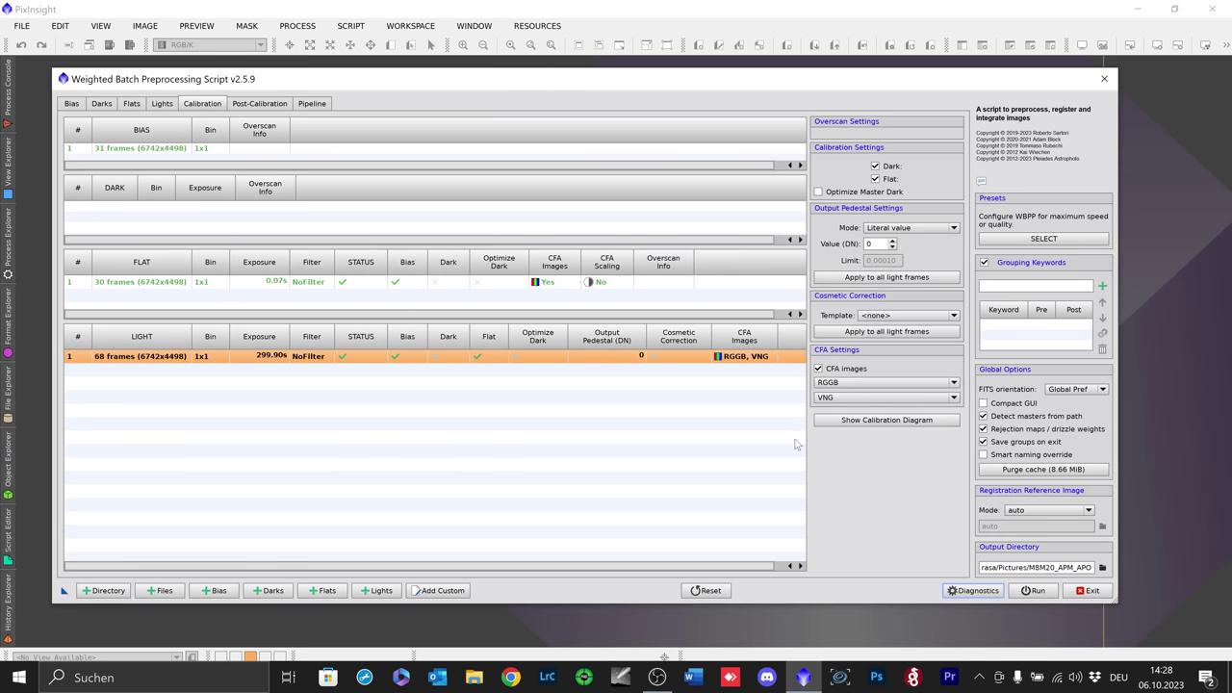
pyautogui.click(1037, 591)
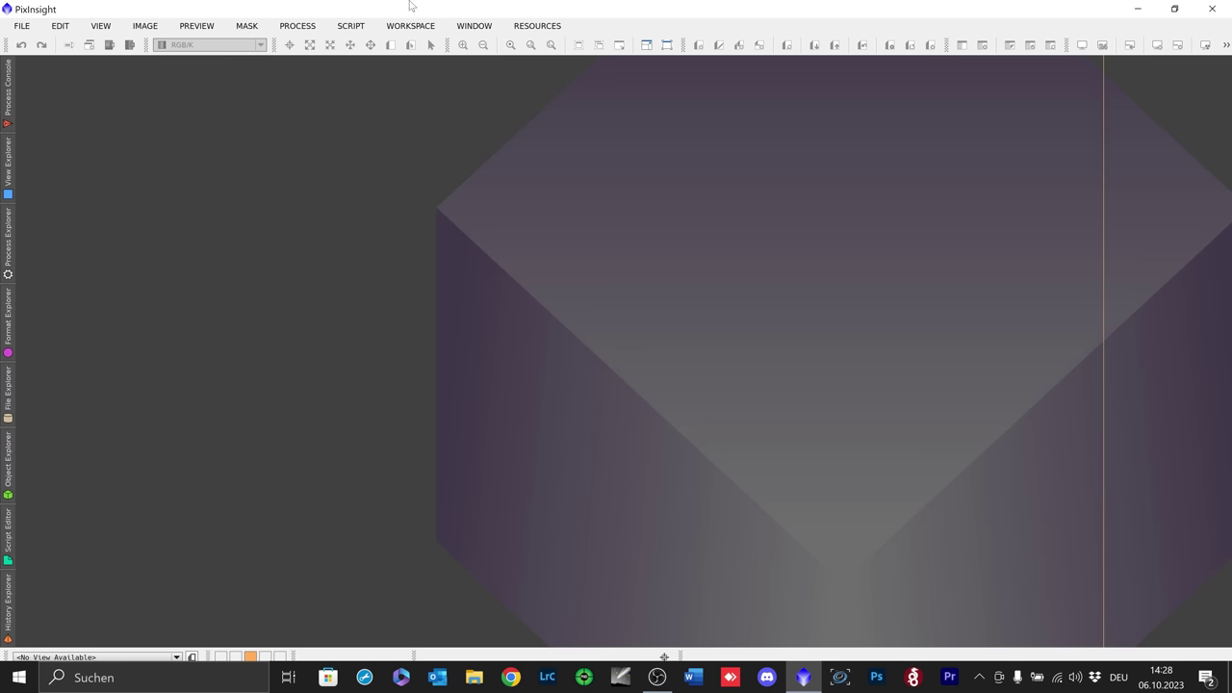
# Step: Open the masterLight_BIN-1_6742x4498_EXPOSURE-299.90s_FILTER-NoFilter_RGB image from the master folder in M8M20_APM_APO
pyautogui.click(22, 26)
pyautogui.click(31, 44)
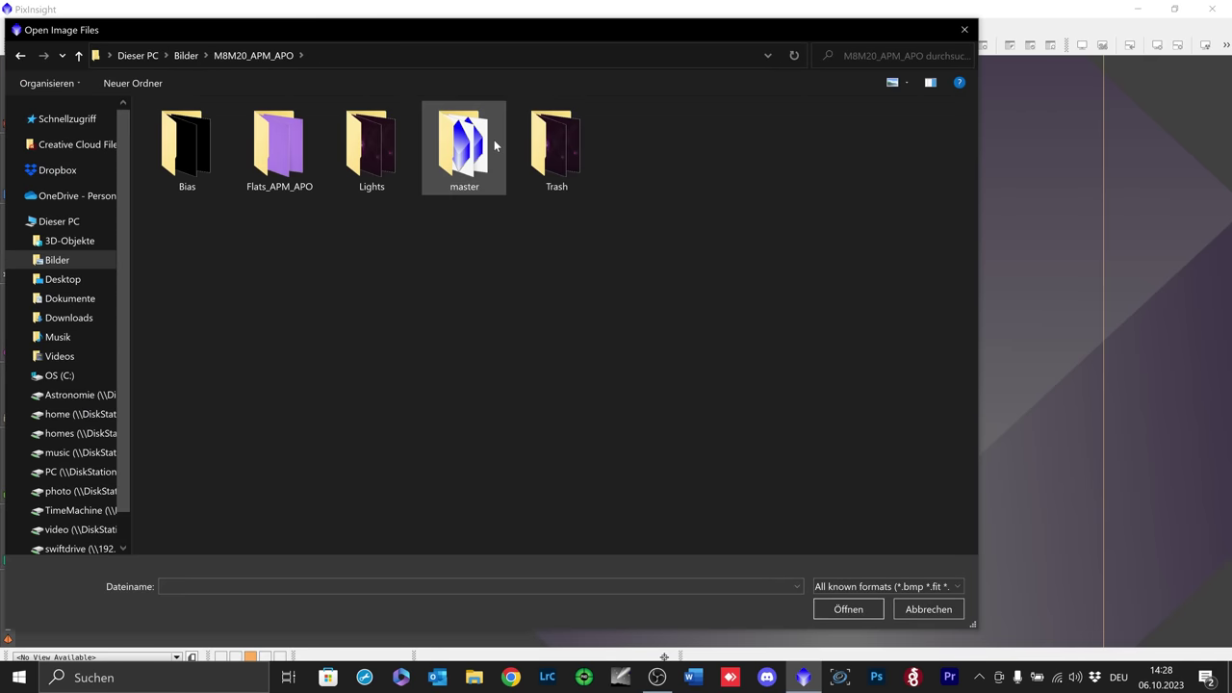
pyautogui.doubleClick(464, 145)
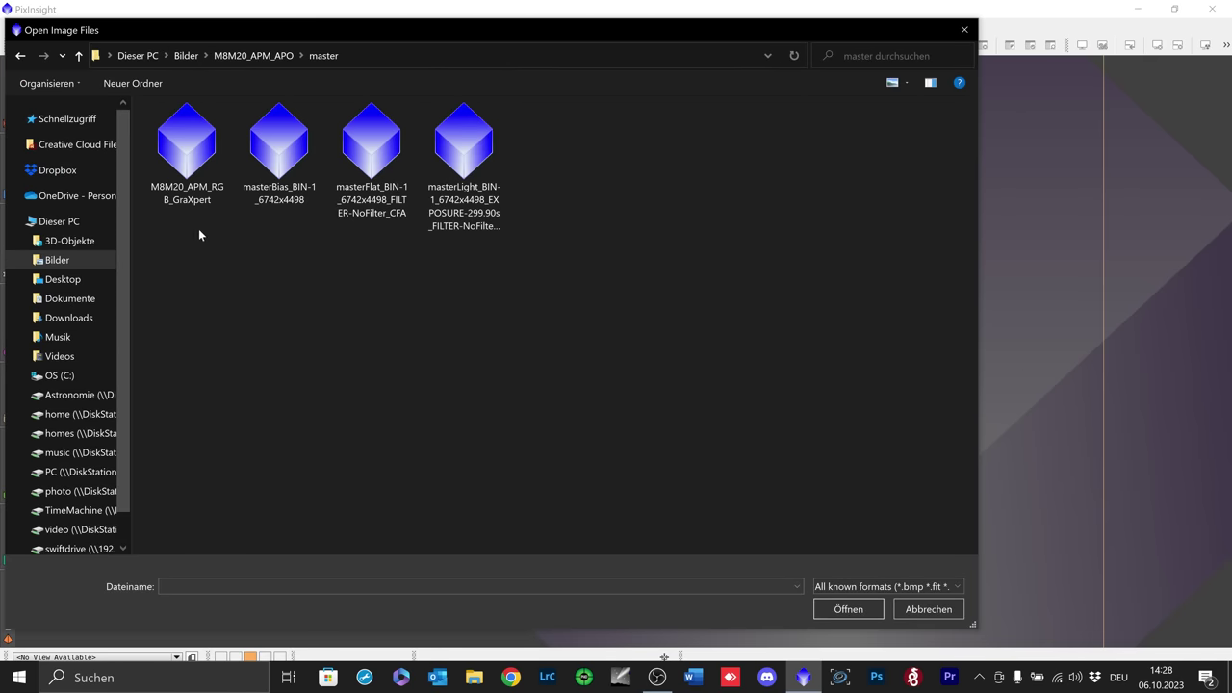
pyautogui.click(472, 156)
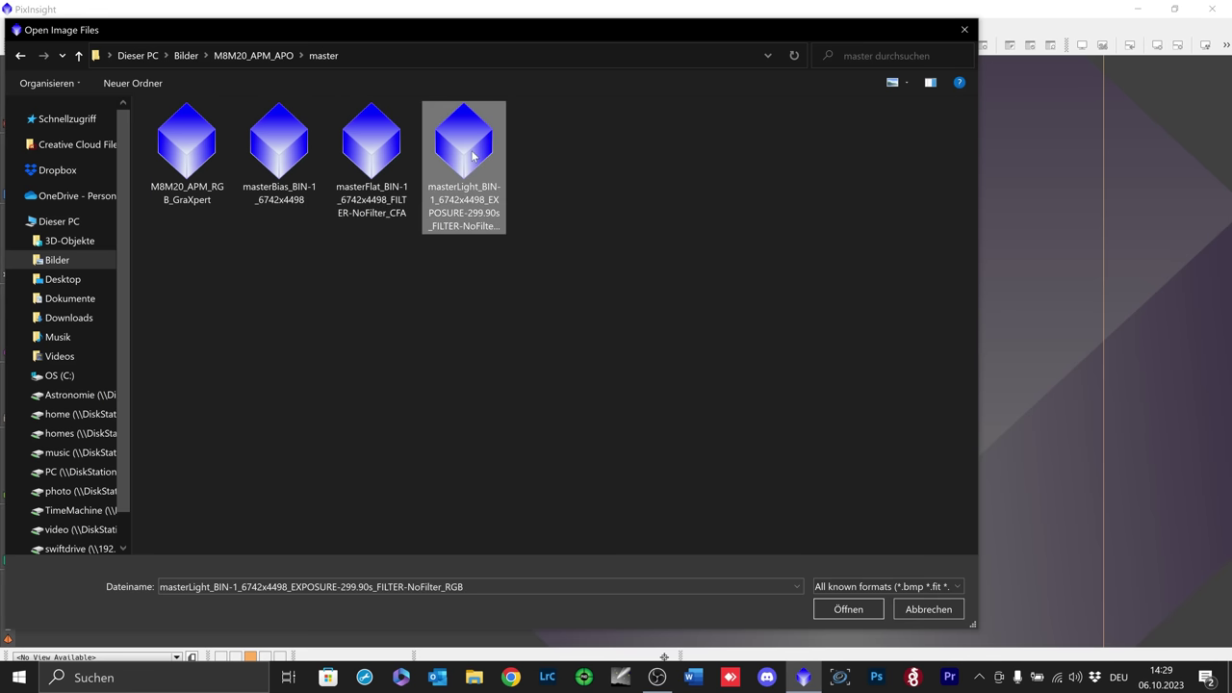
pyautogui.click(846, 610)
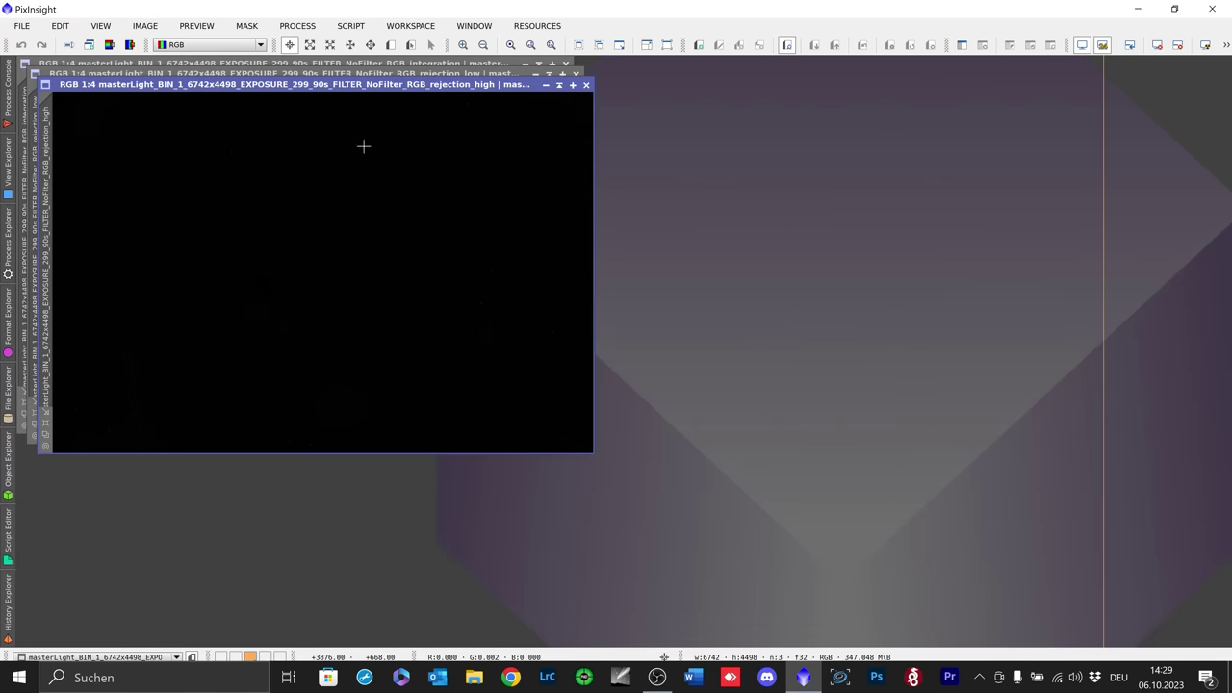
# Step: Open ScreenTransferFunction, auto-stretch the rejection_high image, and move it clear of the other image windows
pyautogui.click(298, 25)
pyautogui.moveTo(365, 18)
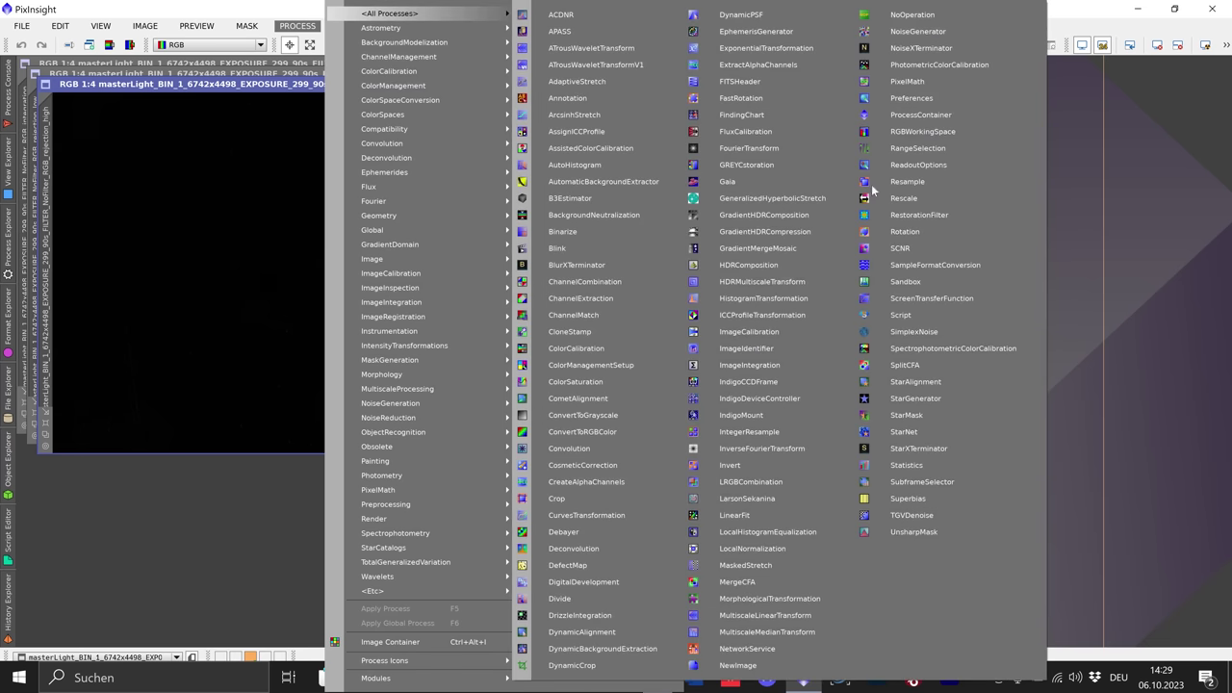
pyautogui.click(952, 298)
pyautogui.moveTo(982, 210); pyautogui.dragTo(920, 233)
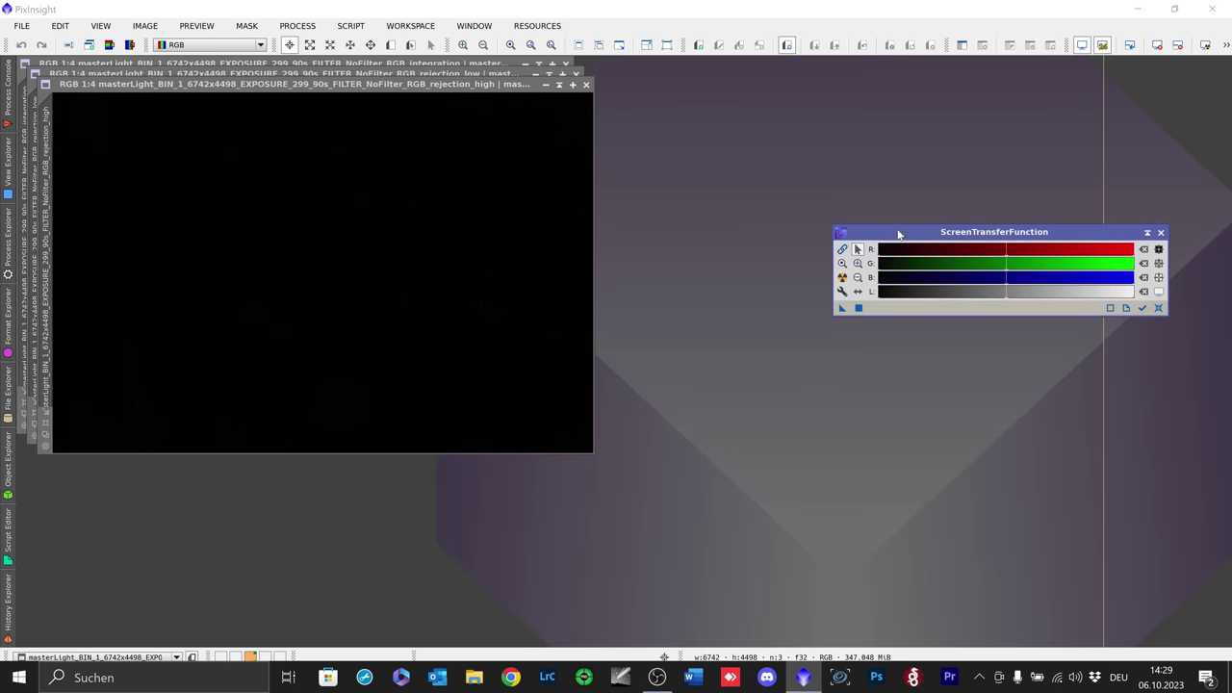
pyautogui.moveTo(898, 234); pyautogui.dragTo(960, 159)
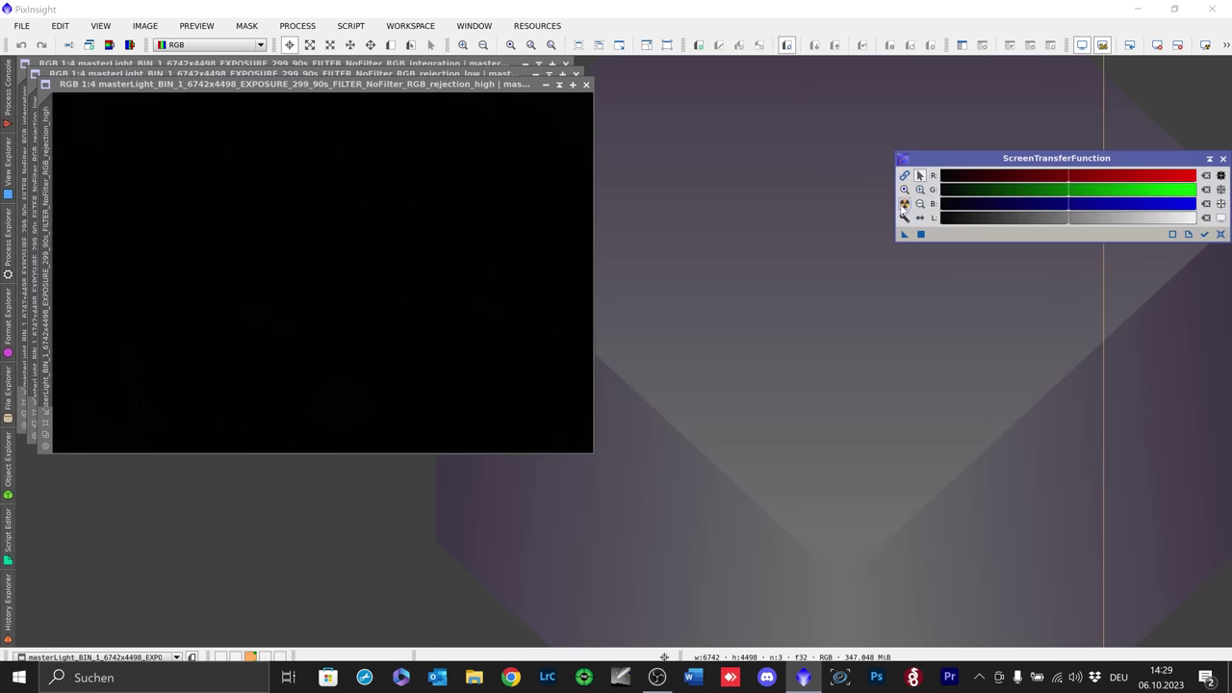
pyautogui.click(904, 204)
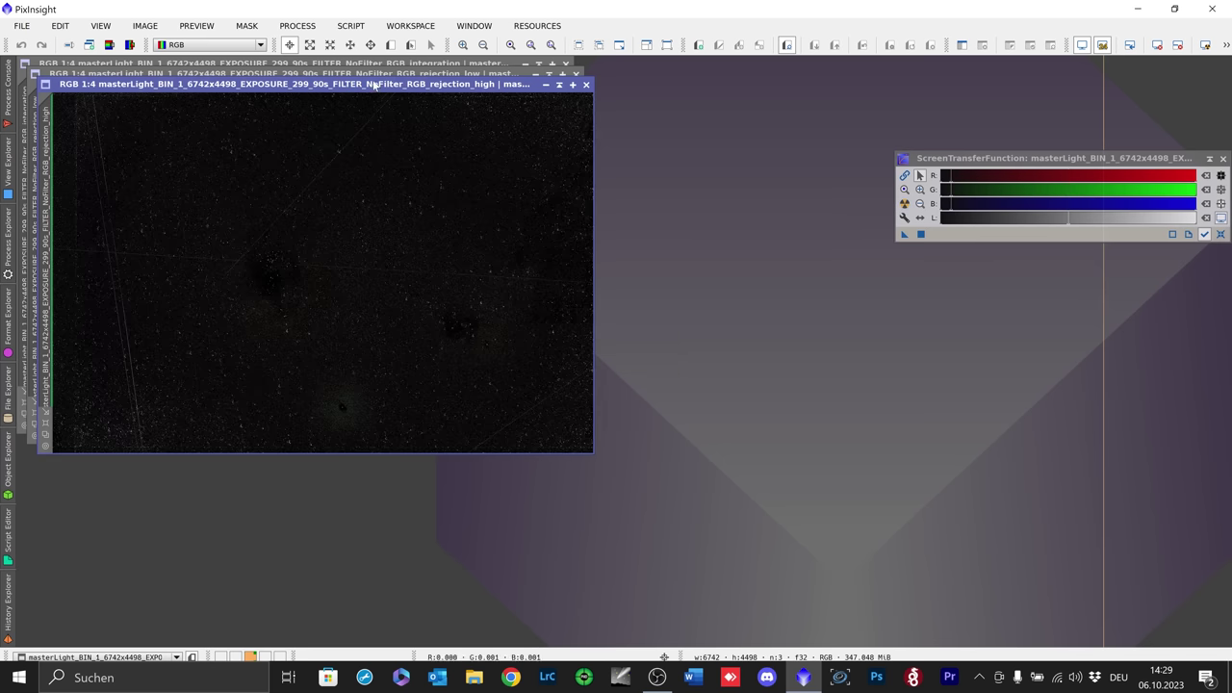
pyautogui.moveTo(375, 87); pyautogui.dragTo(667, 152)
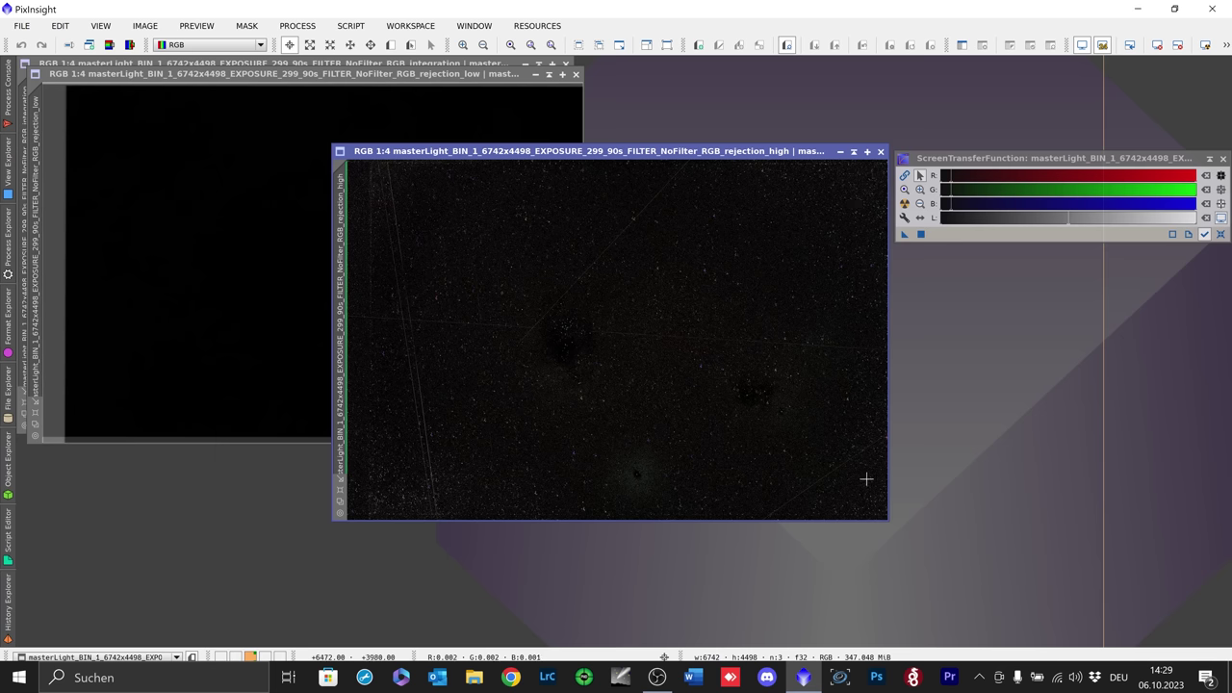
# Step: Examine the rejected satellite trails and star residues in the rejection_high image at several magnifications, and close the image
pyautogui.scroll(6, 855, 461)
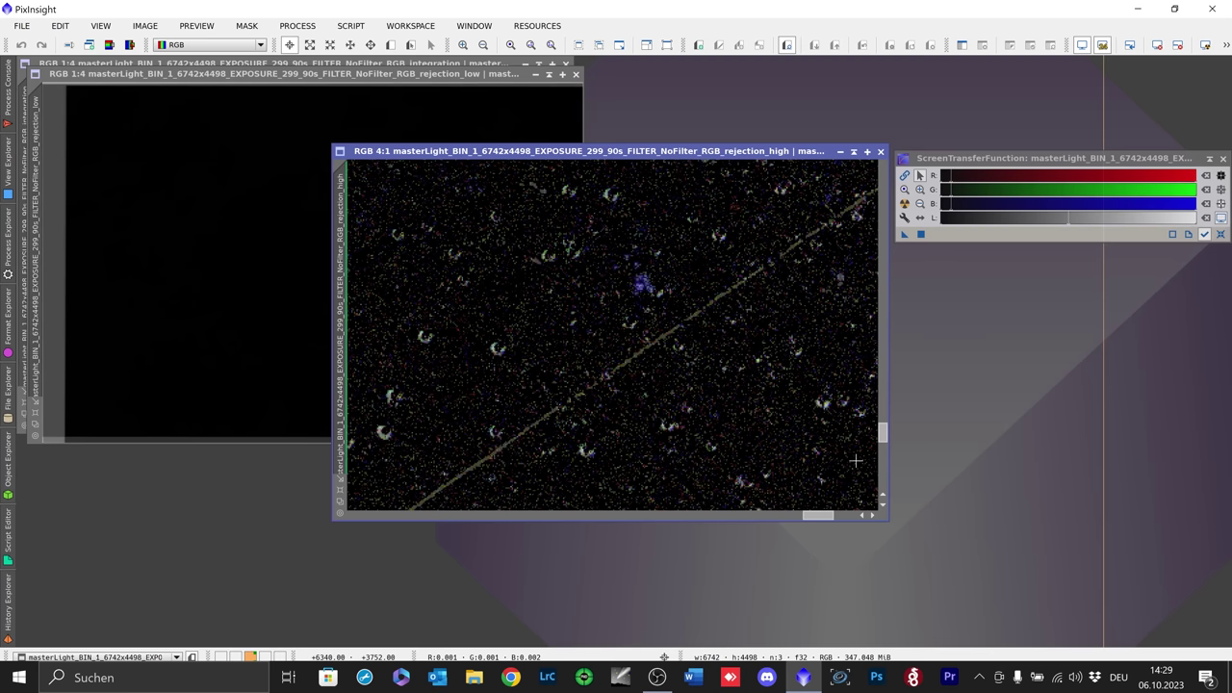
pyautogui.scroll(-3, 797, 385)
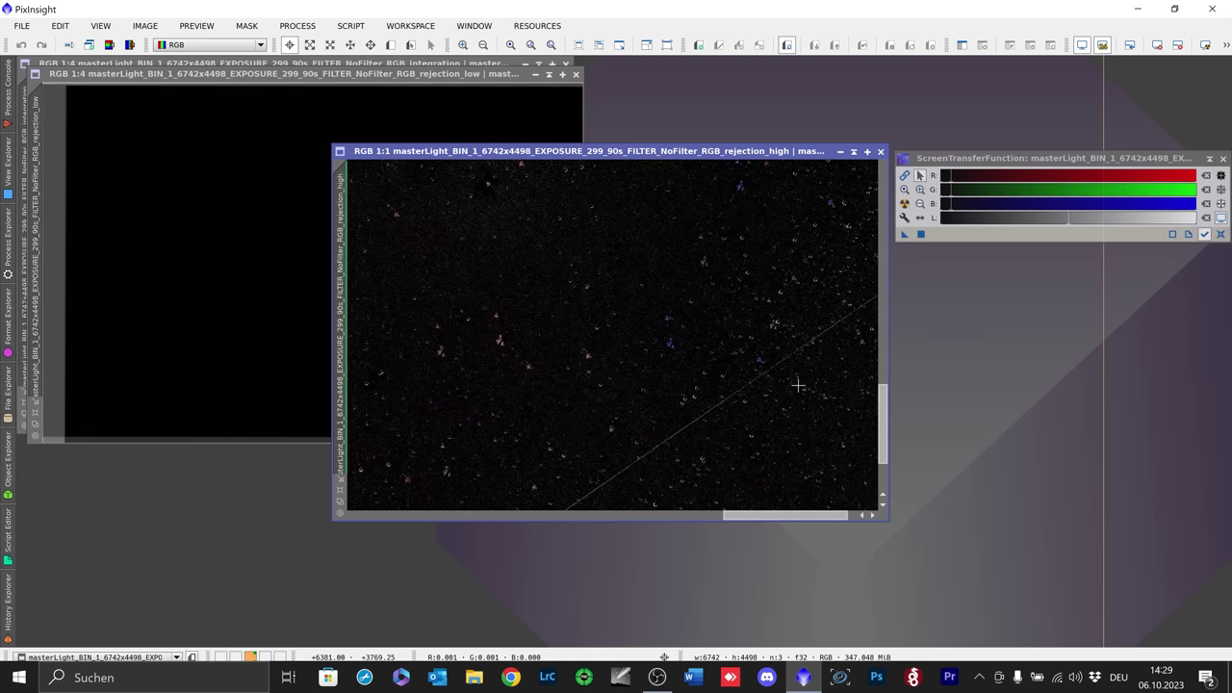
pyautogui.scroll(-1, 798, 385)
pyautogui.scroll(2, 523, 239)
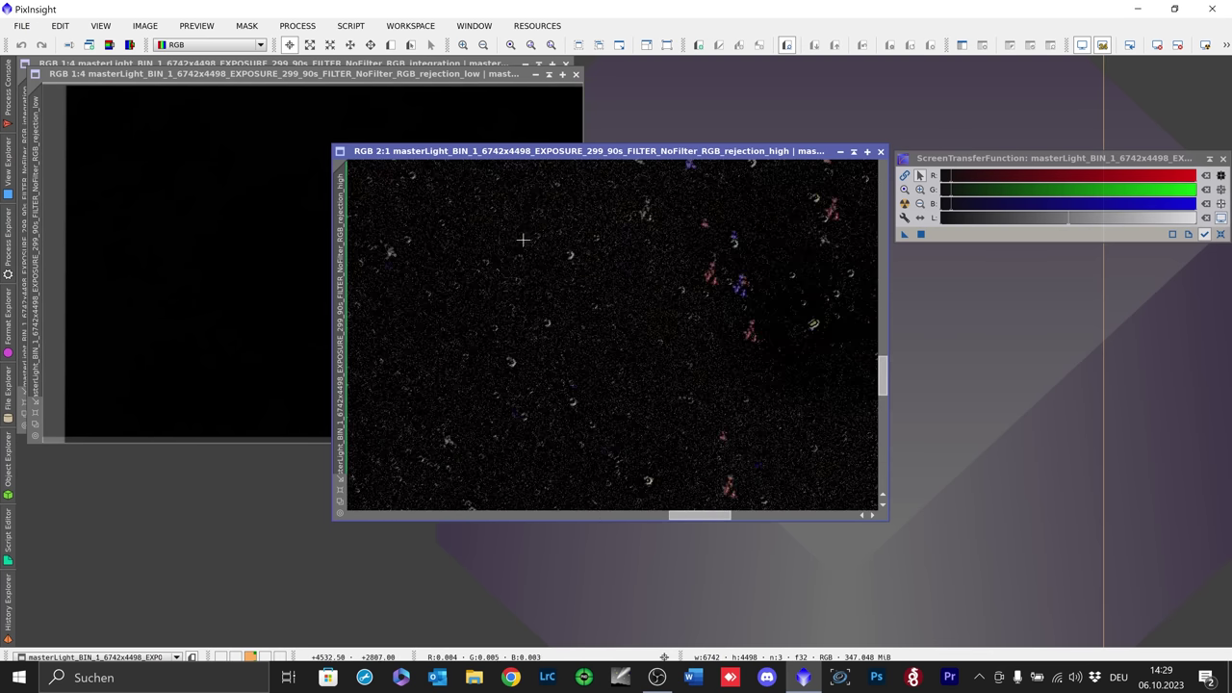
pyautogui.scroll(-4, 612, 330)
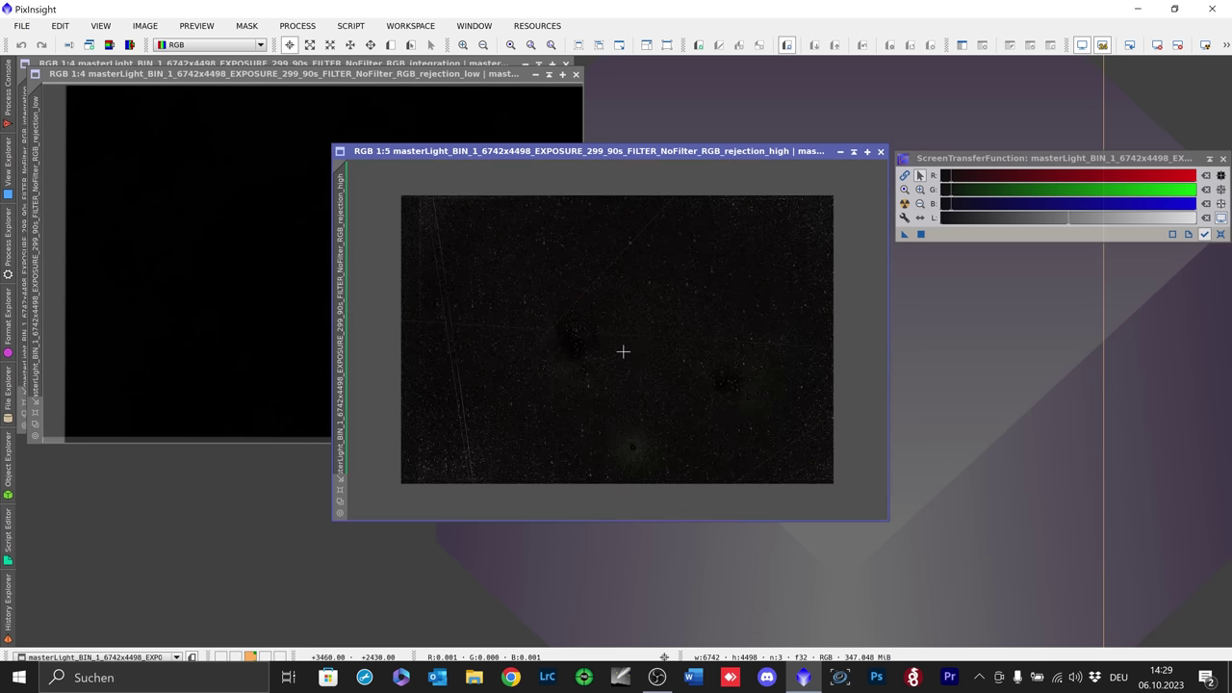
pyautogui.scroll(5, 577, 343)
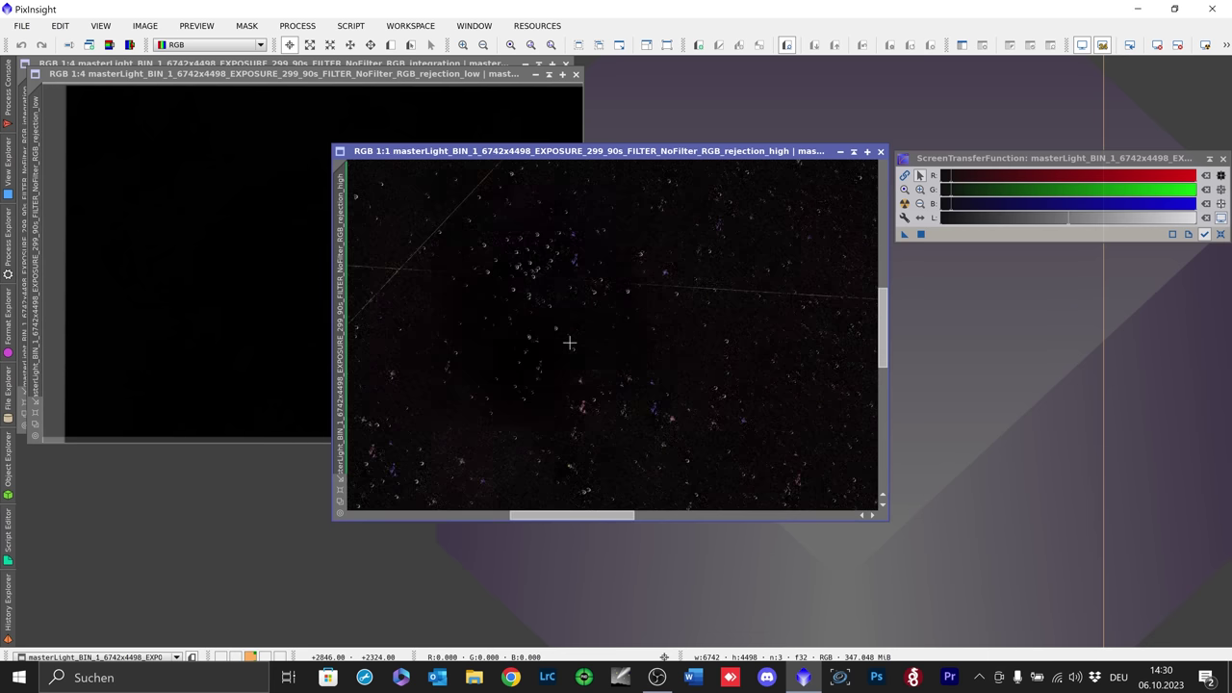
pyautogui.scroll(-5, 570, 343)
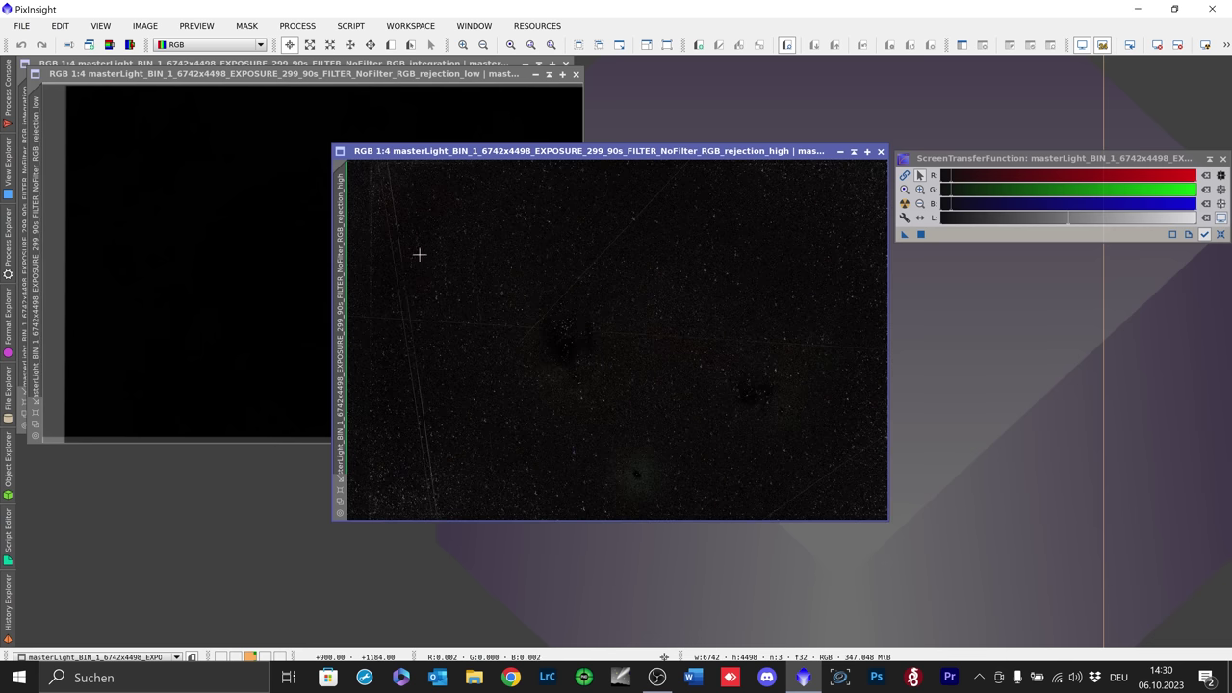
pyautogui.scroll(-2, 487, 321)
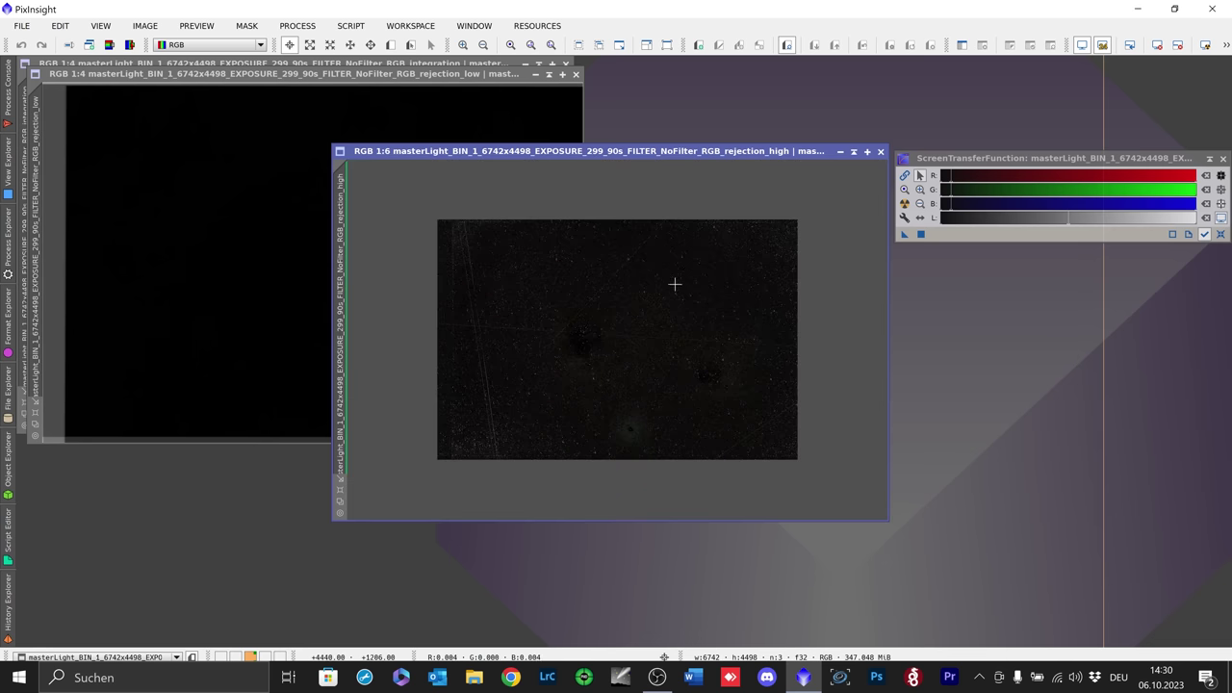
pyautogui.scroll(4, 674, 284)
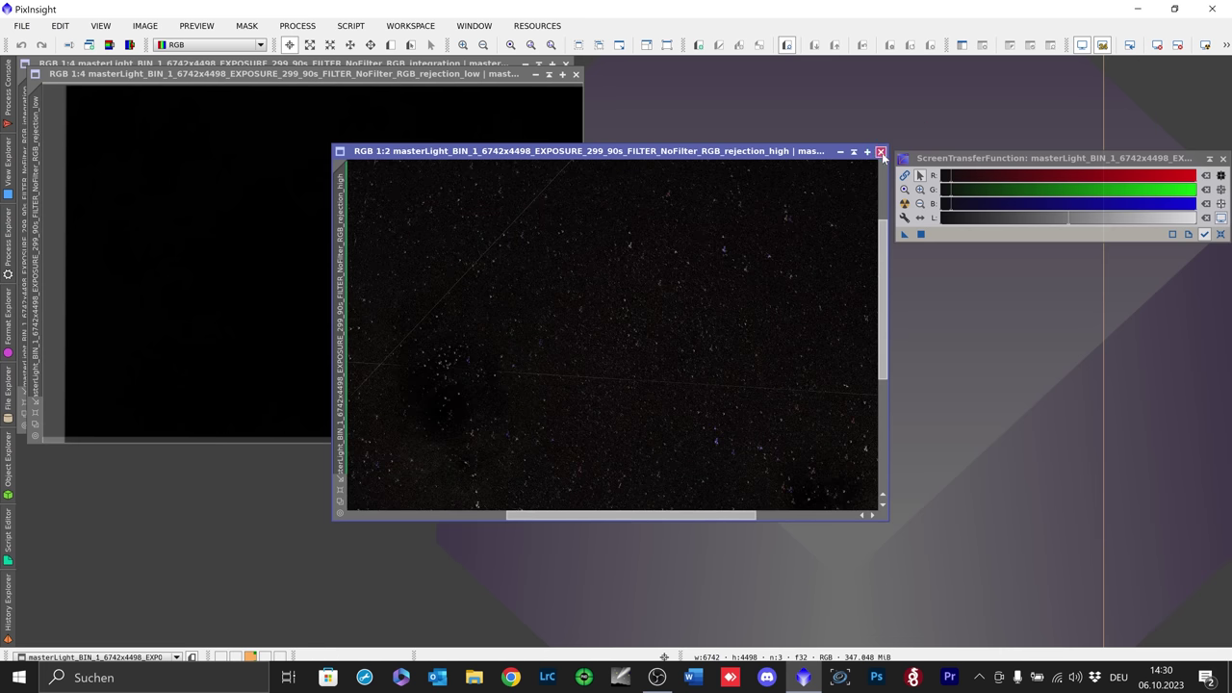
pyautogui.click(881, 152)
# Step: Auto-stretch the rejection_low image to check its rejected edges, and close the image
pyautogui.moveTo(468, 74); pyautogui.dragTo(742, 151)
pyautogui.scroll(-1, 607, 344)
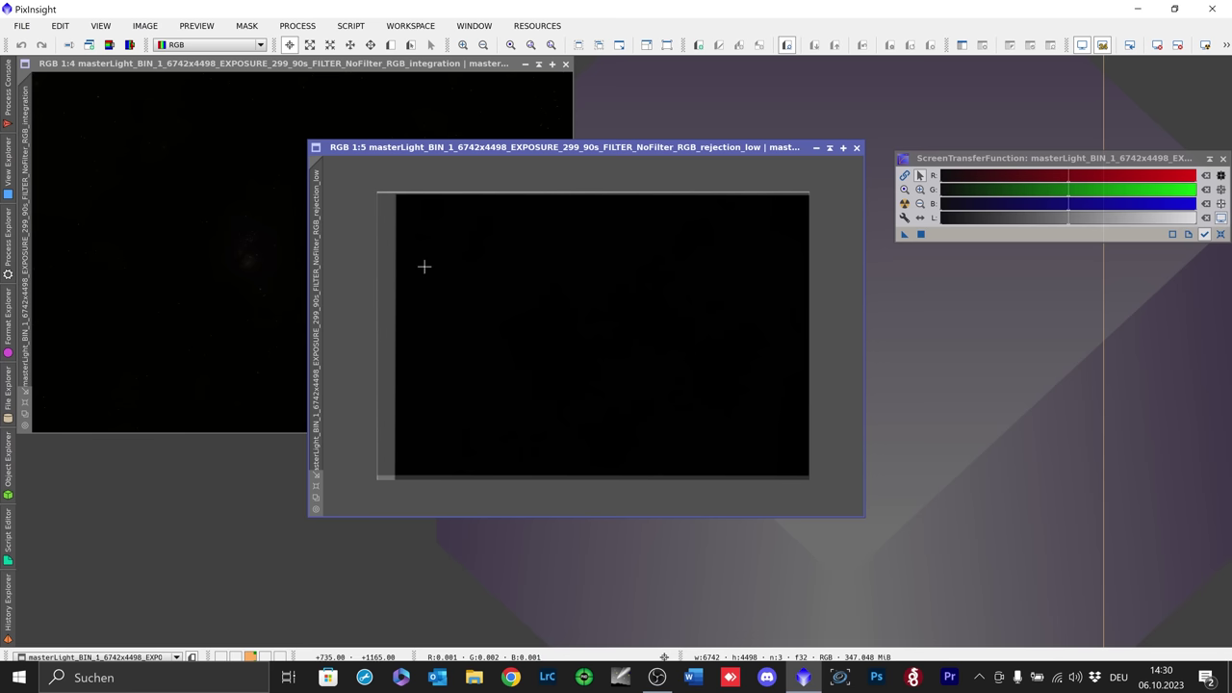
pyautogui.click(904, 203)
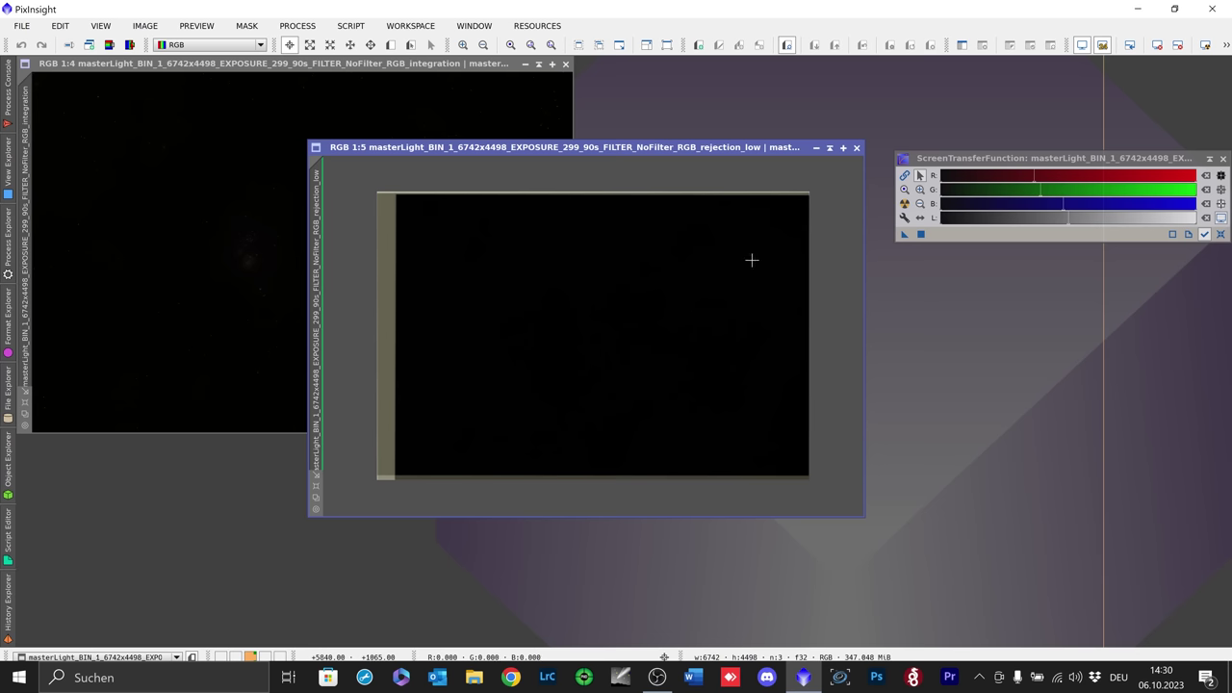
pyautogui.click(857, 148)
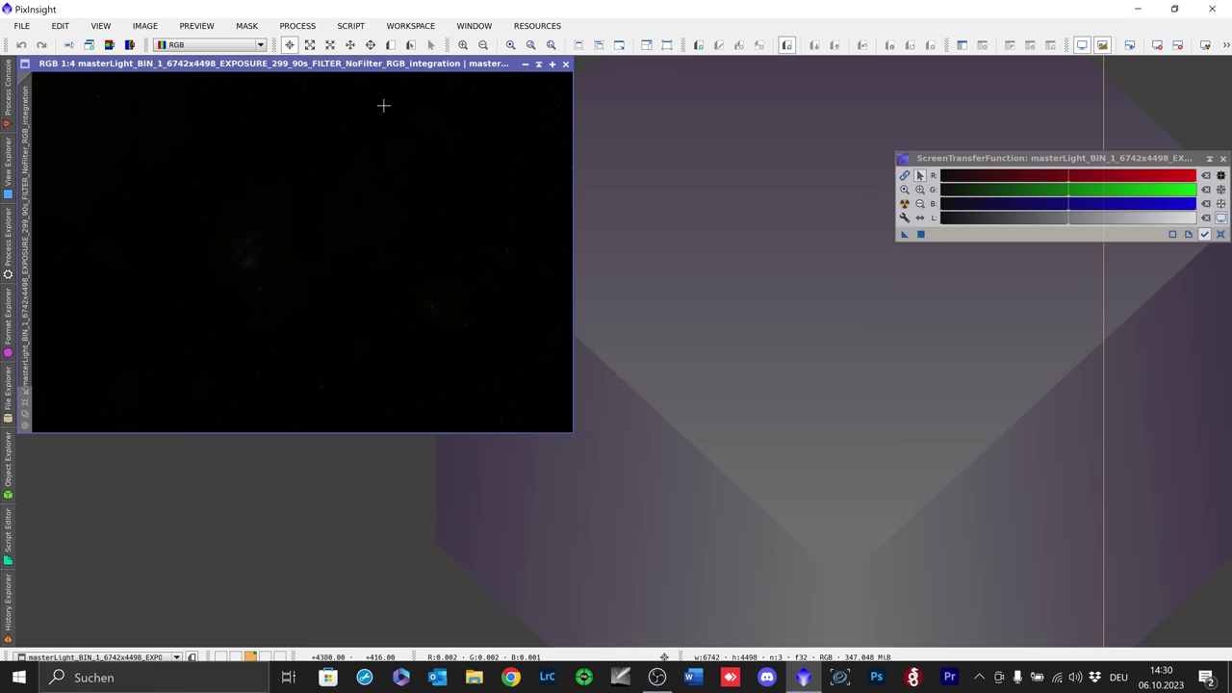
# Step: Auto-stretch the master light integration image and enlarge its window to a 1:3 view
pyautogui.moveTo(565, 102); pyautogui.dragTo(612, 93)
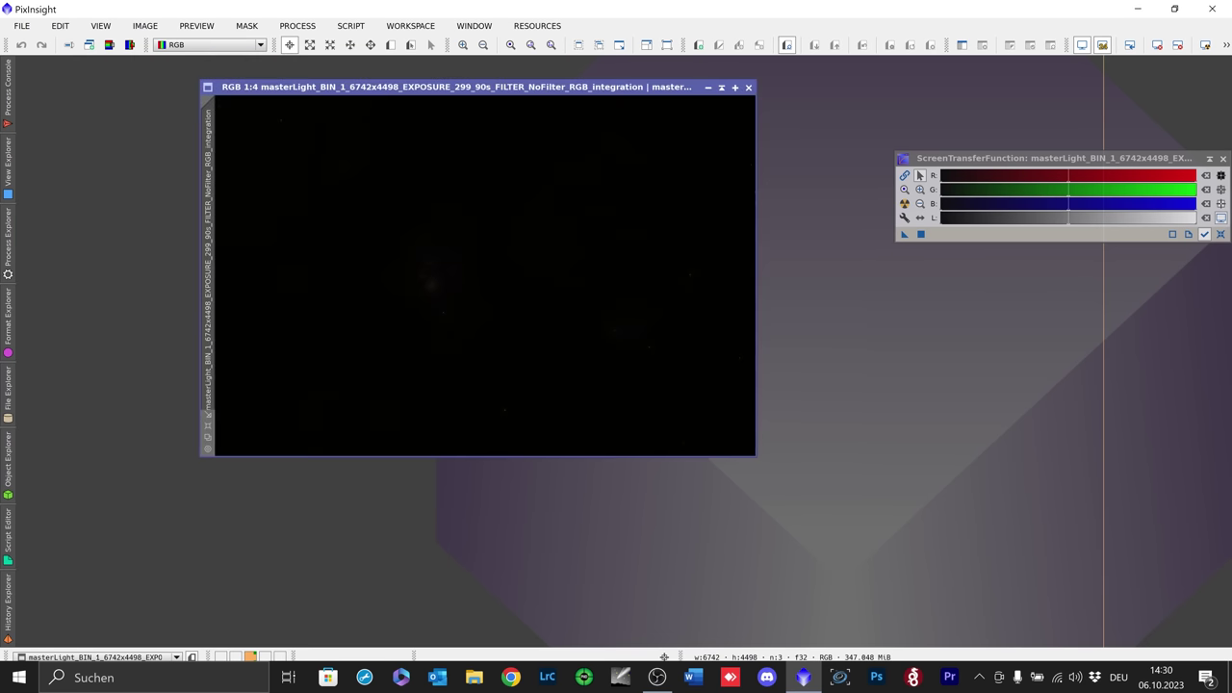
pyautogui.click(903, 203)
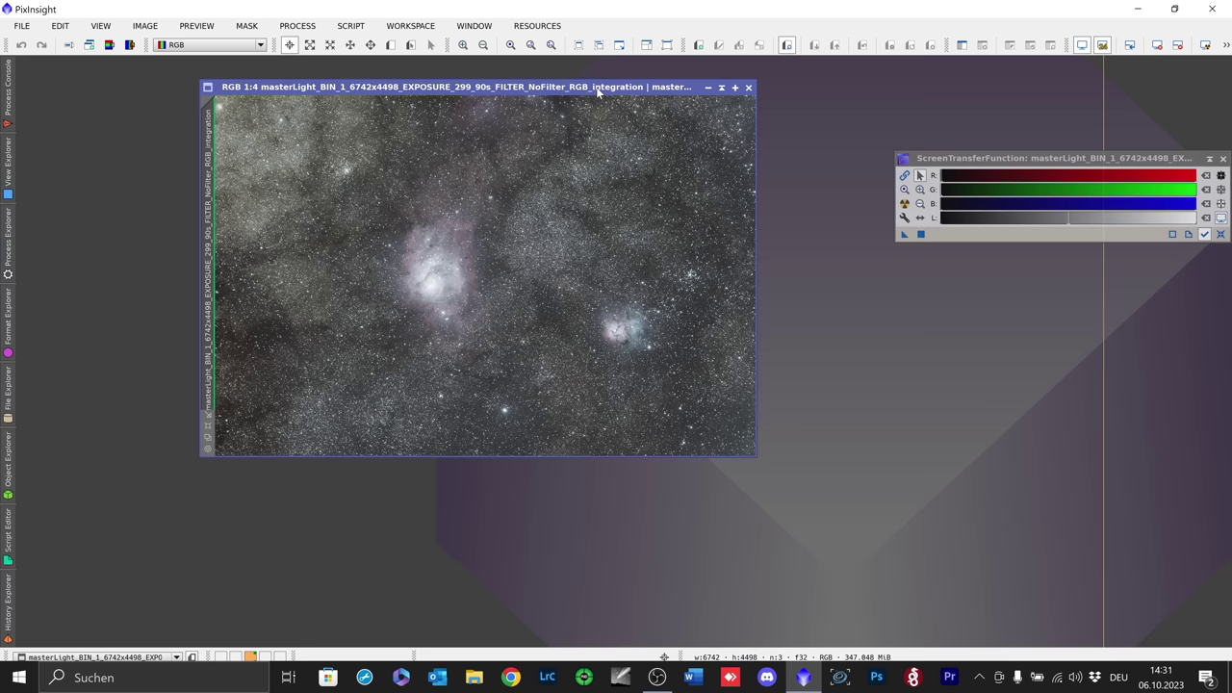
pyautogui.moveTo(597, 88); pyautogui.dragTo(625, 88)
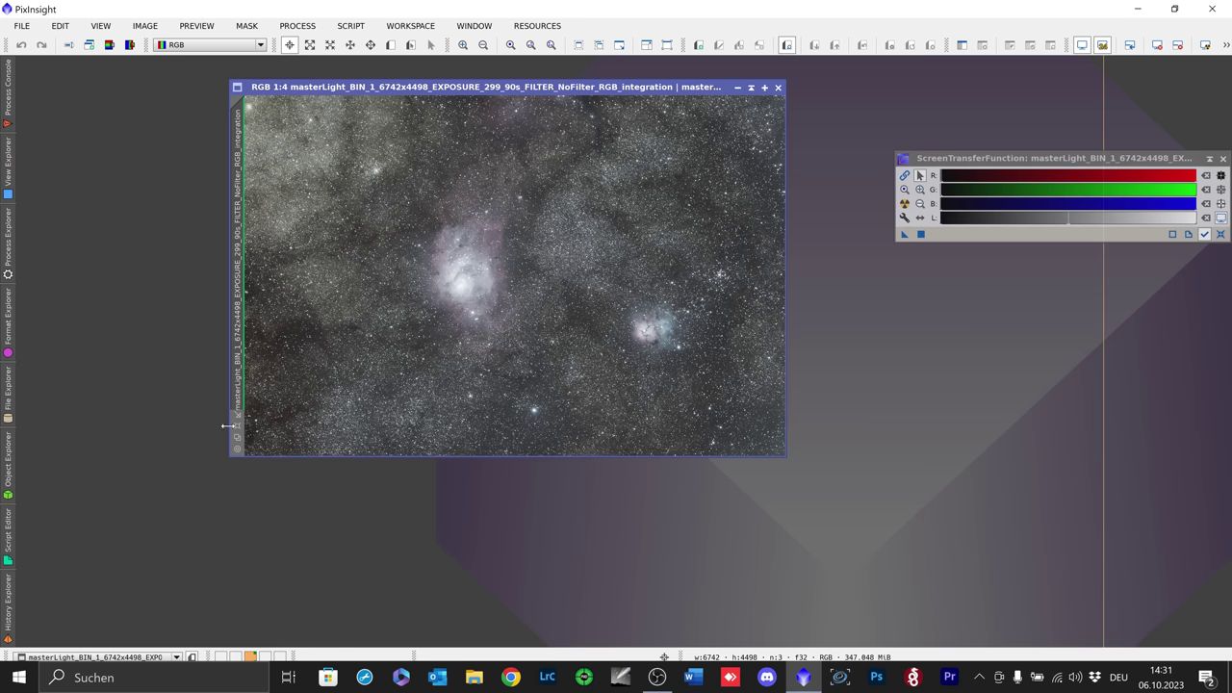
pyautogui.hotkey('ctrl', '+')
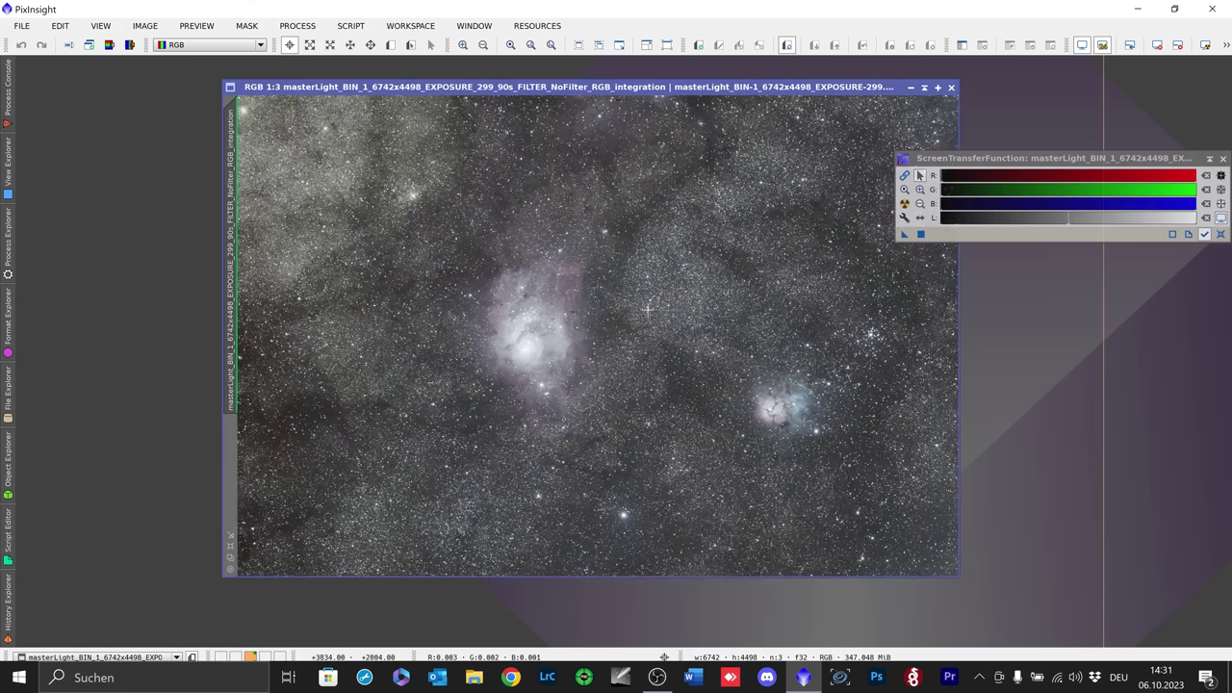
# Step: Inspect the stars, nebulae and right-hand area of the stretched integration image at different magnifications
pyautogui.scroll(5, 620, 310)
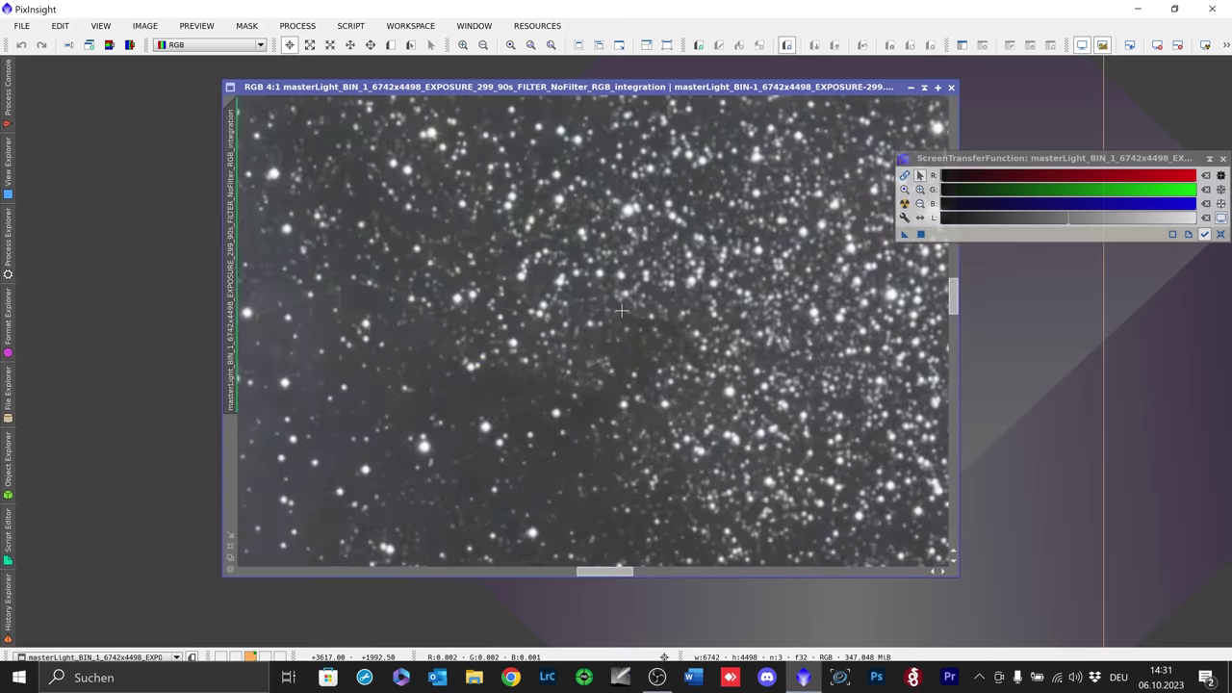
pyautogui.scroll(-2, 621, 310)
pyautogui.scroll(-3, 621, 310)
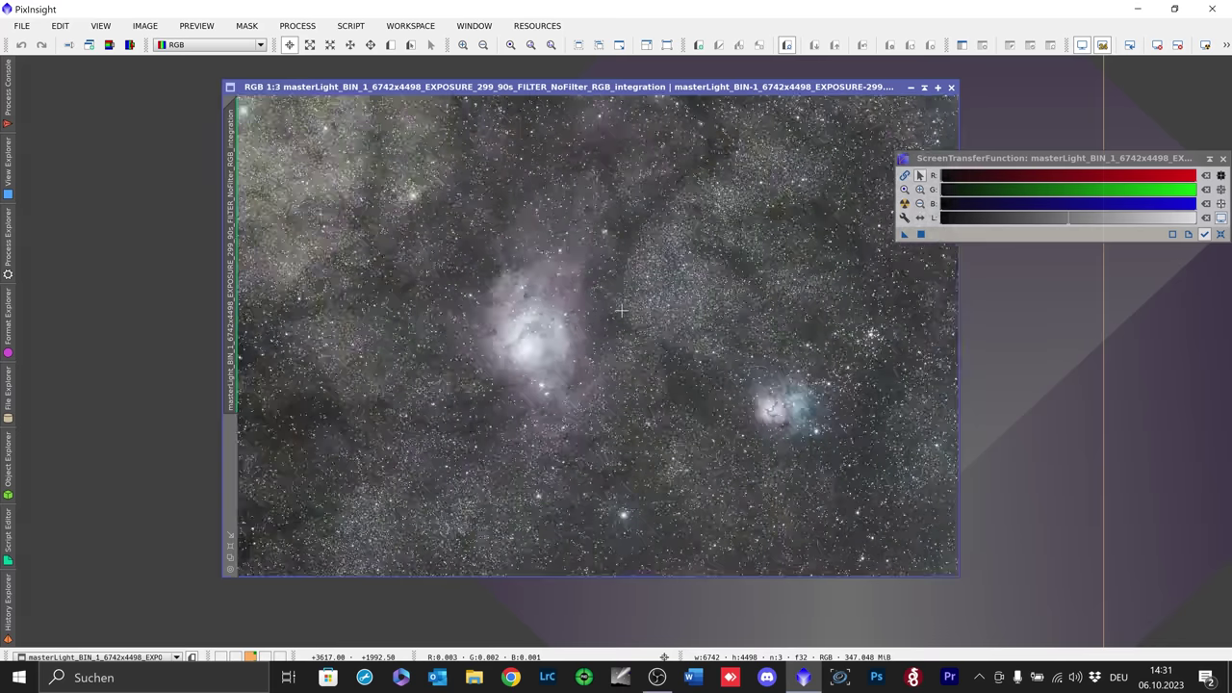
pyautogui.scroll(-1, 621, 310)
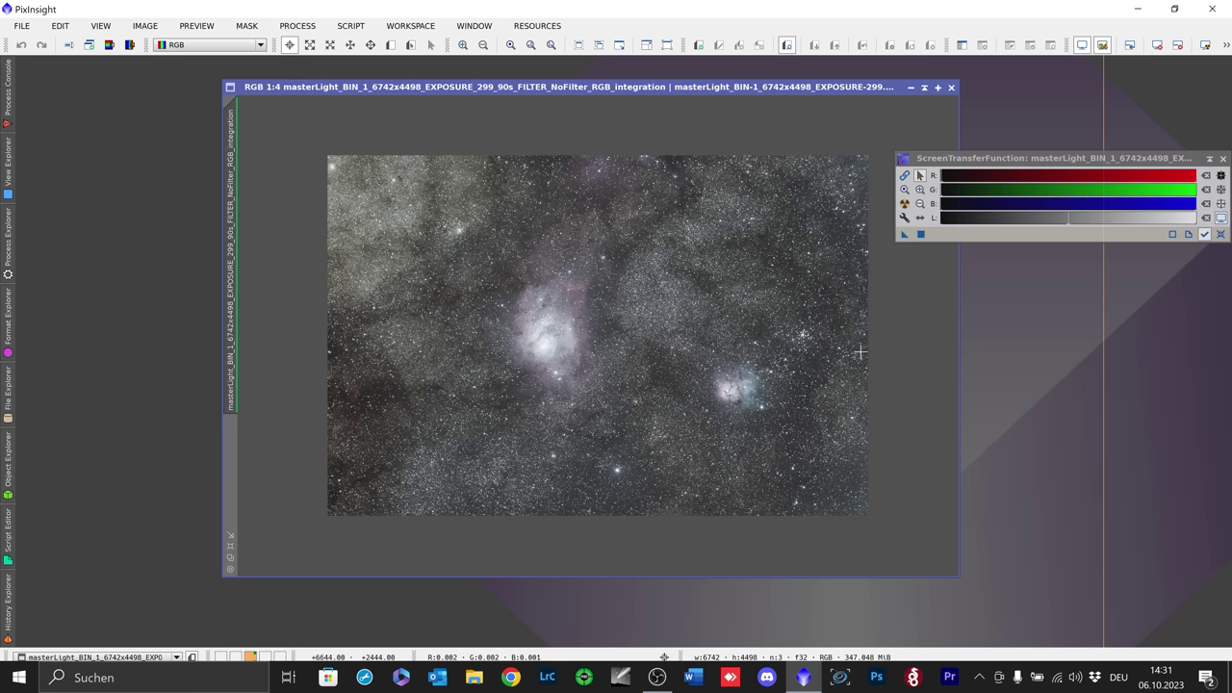
pyautogui.scroll(4, 818, 356)
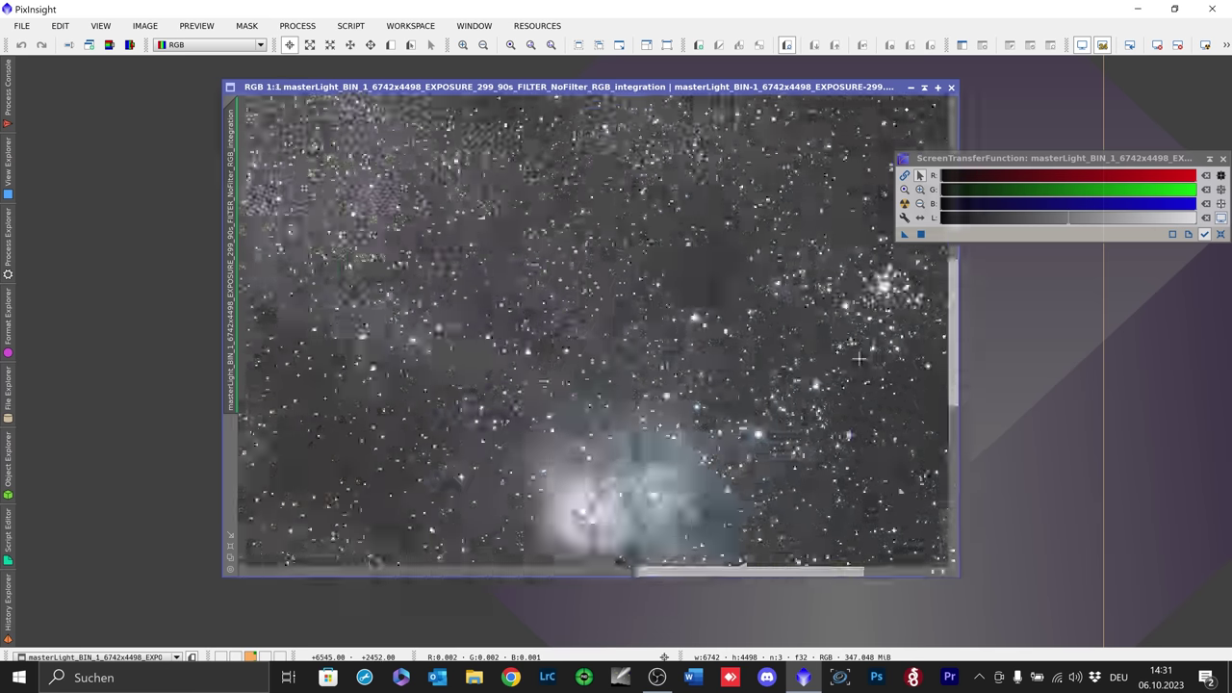
pyautogui.moveTo(795, 581); pyautogui.dragTo(965, 567)
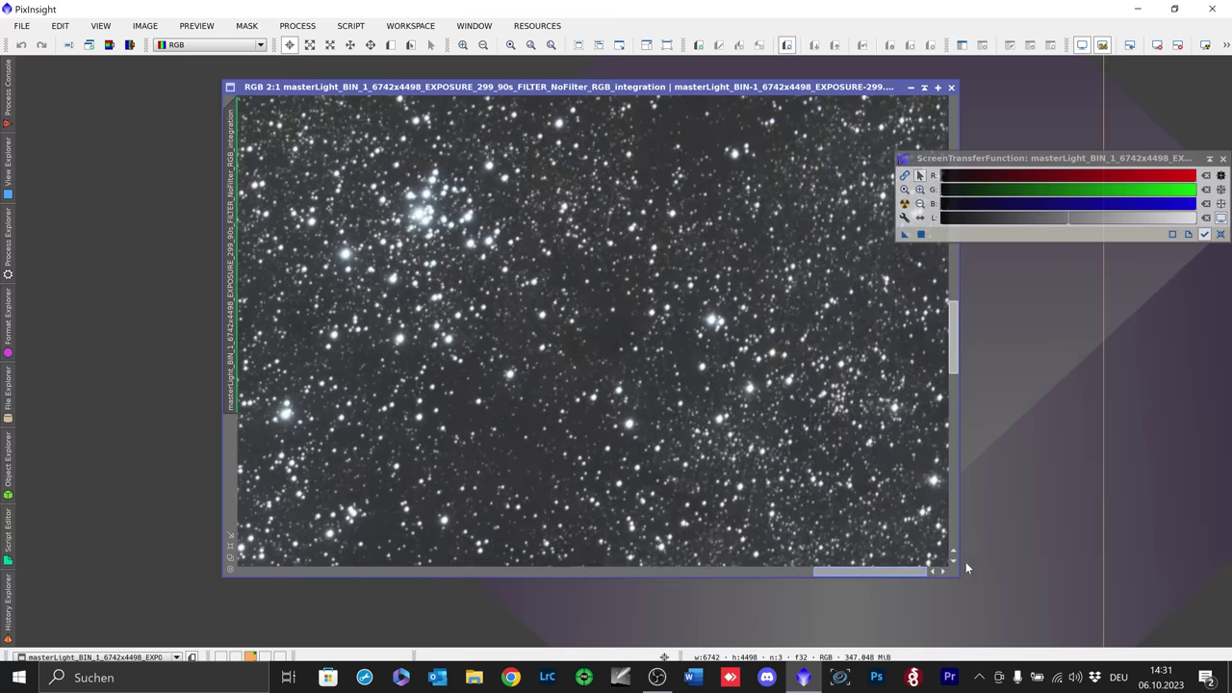
pyautogui.scroll(-4, 739, 404)
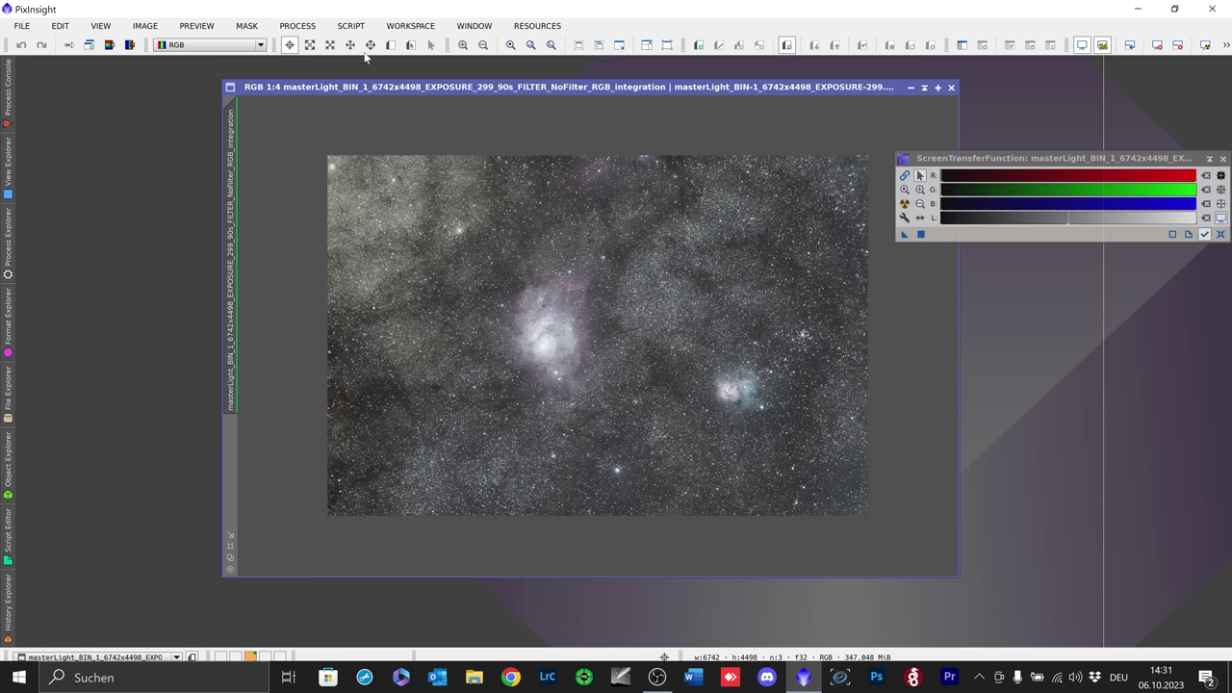
# Step: Start DynamicCrop and draw a crop of about 6620 × 4380 px on the integration image, just inside its borders
pyautogui.click(302, 27)
pyautogui.moveTo(404, 14)
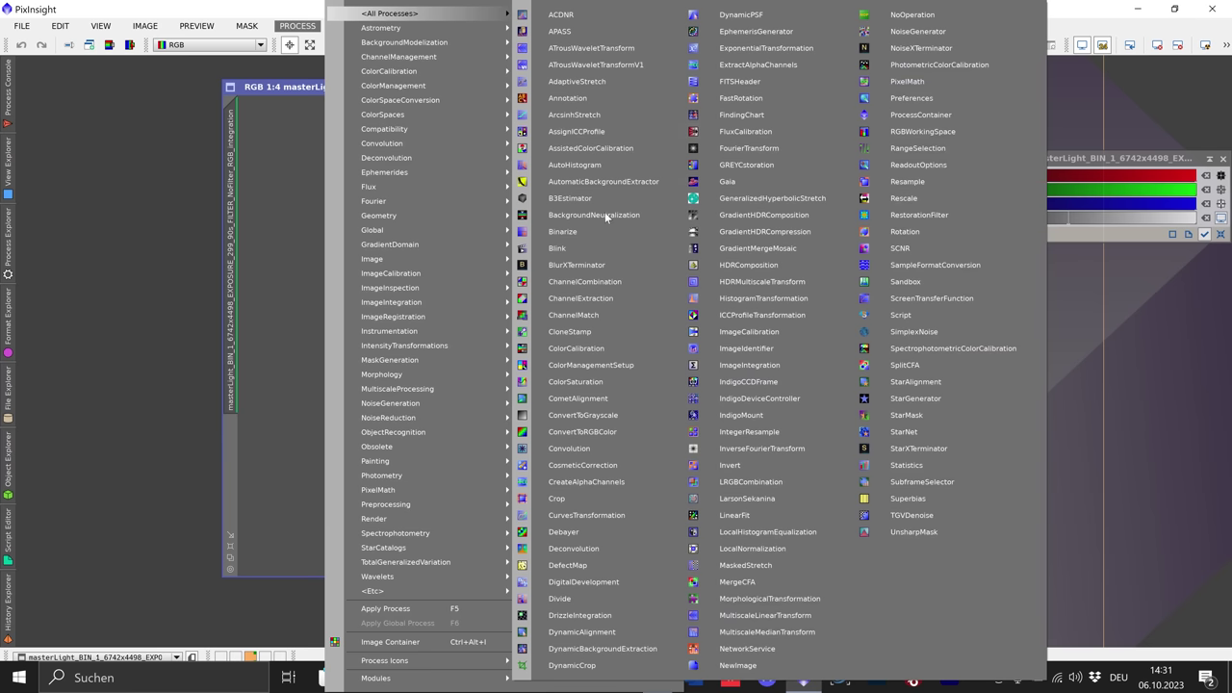
pyautogui.click(561, 666)
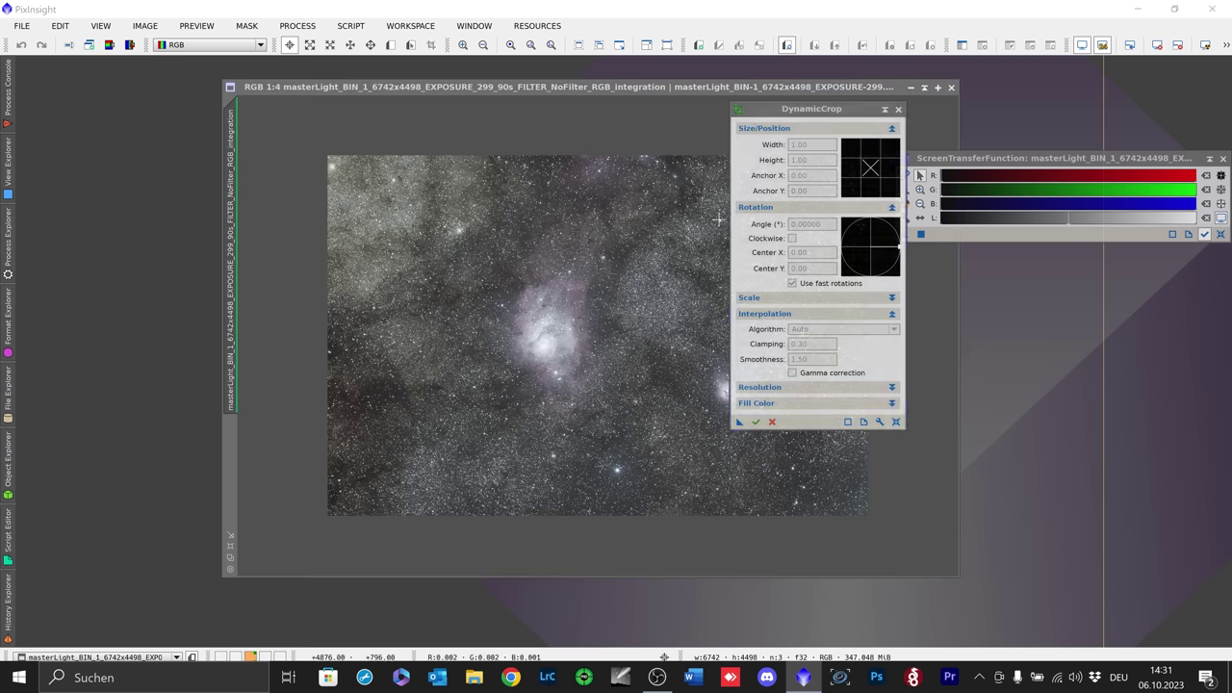
pyautogui.moveTo(796, 111); pyautogui.dragTo(1042, 193)
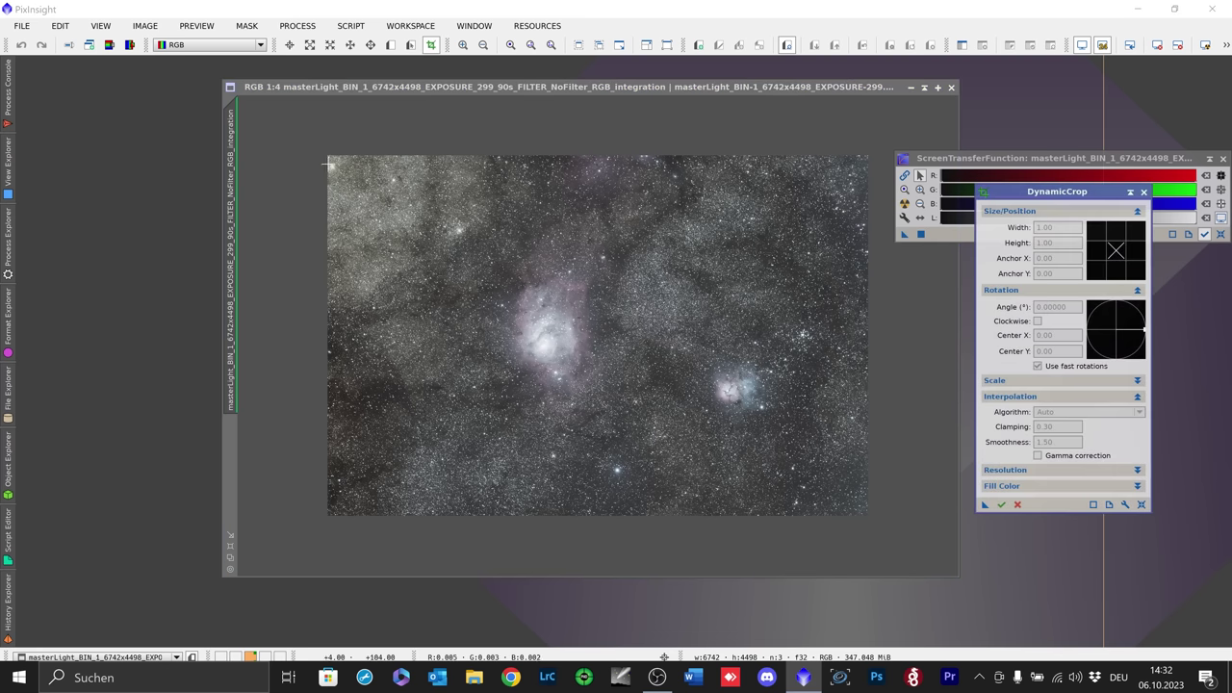
pyautogui.moveTo(336, 164); pyautogui.dragTo(864, 509)
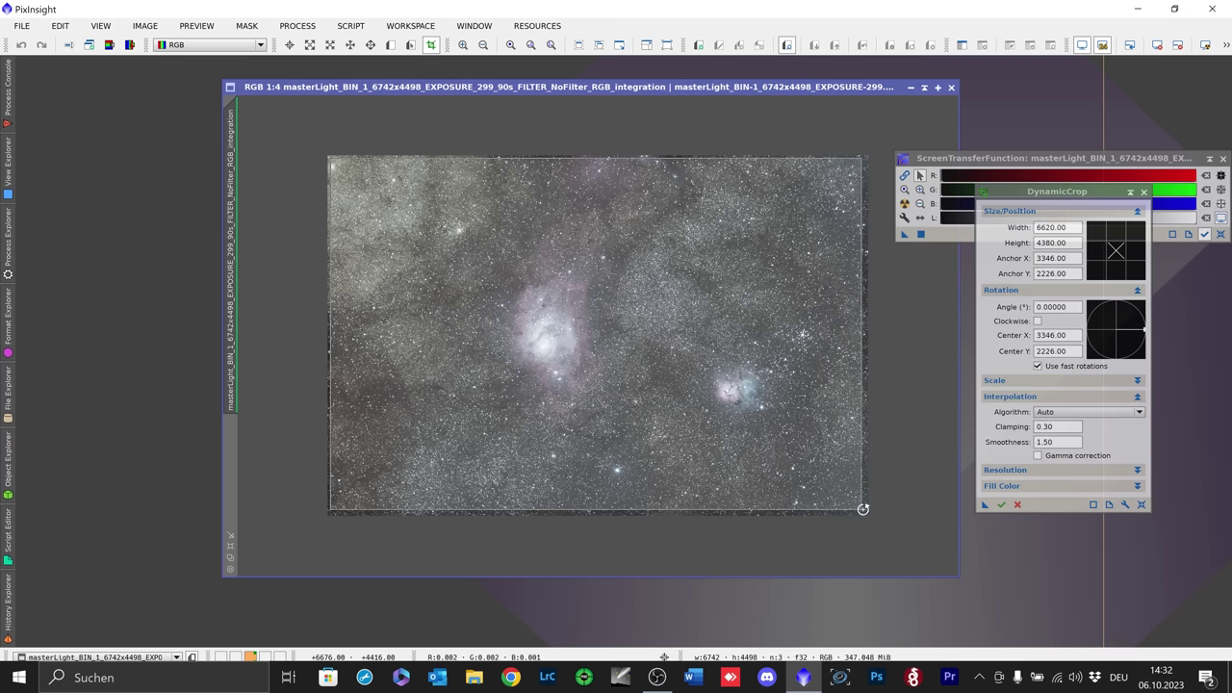
# Step: Save the crop settings as a process icon on the workspace and cancel the DynamicCrop session without applying it
pyautogui.moveTo(1070, 194); pyautogui.dragTo(1042, 291)
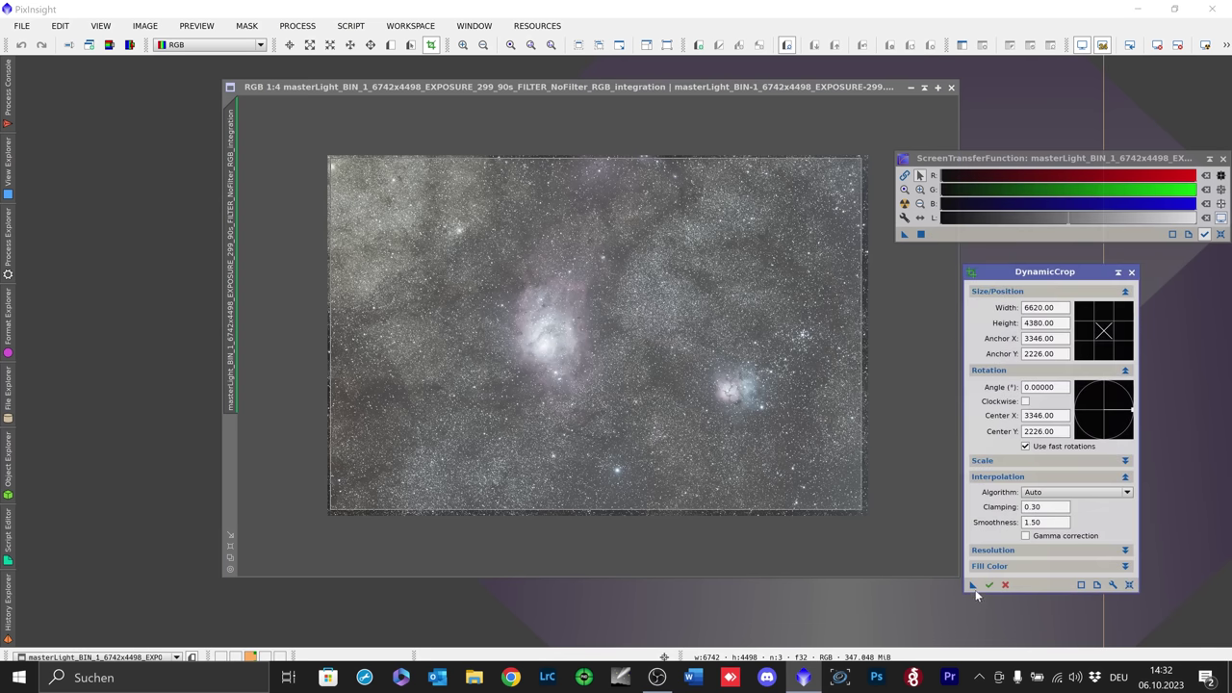
pyautogui.moveTo(970, 586); pyautogui.dragTo(1011, 115)
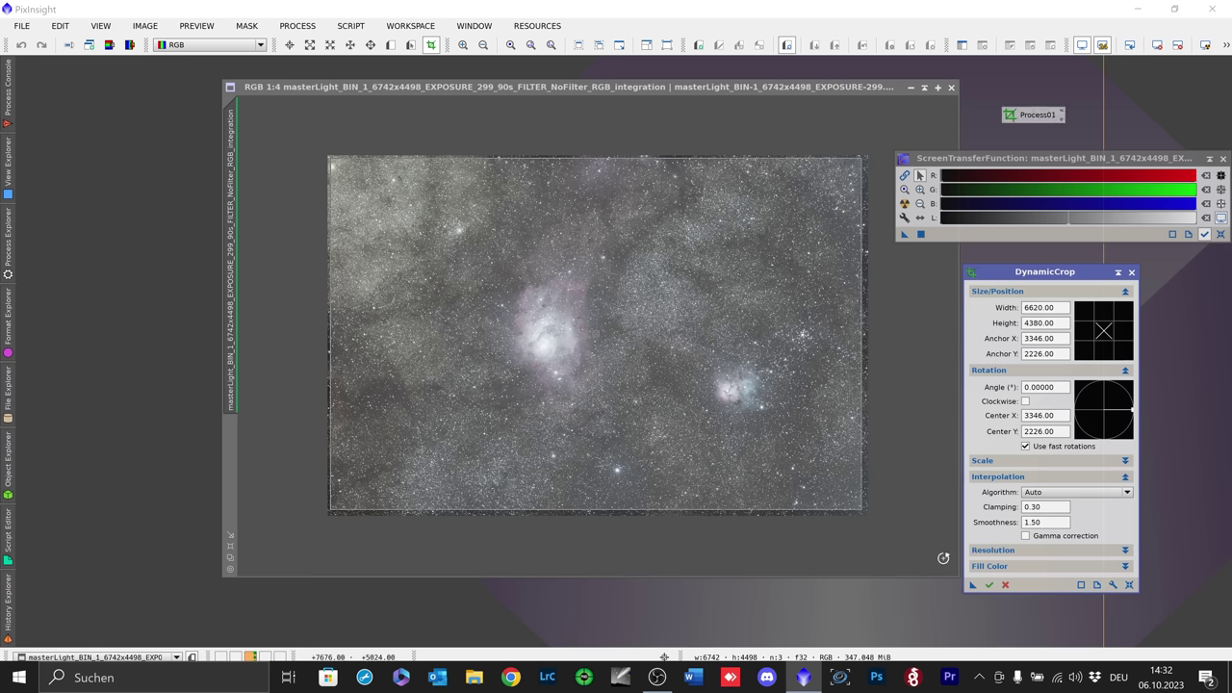
pyautogui.click(1132, 272)
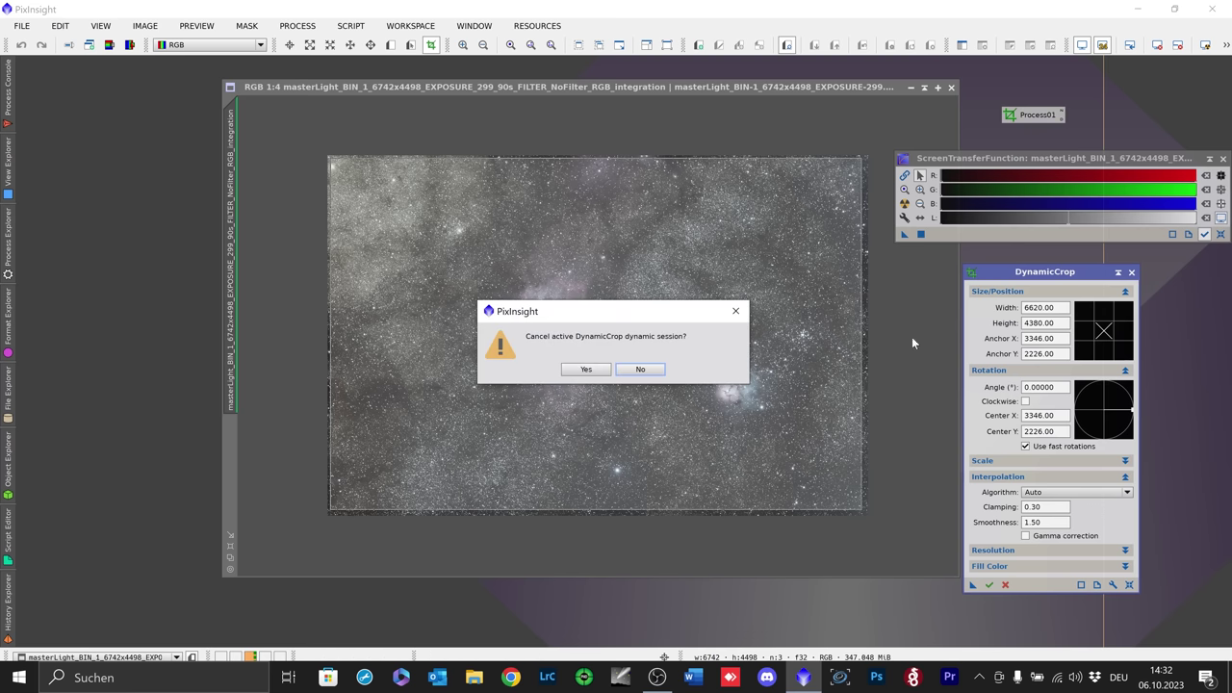
pyautogui.click(585, 369)
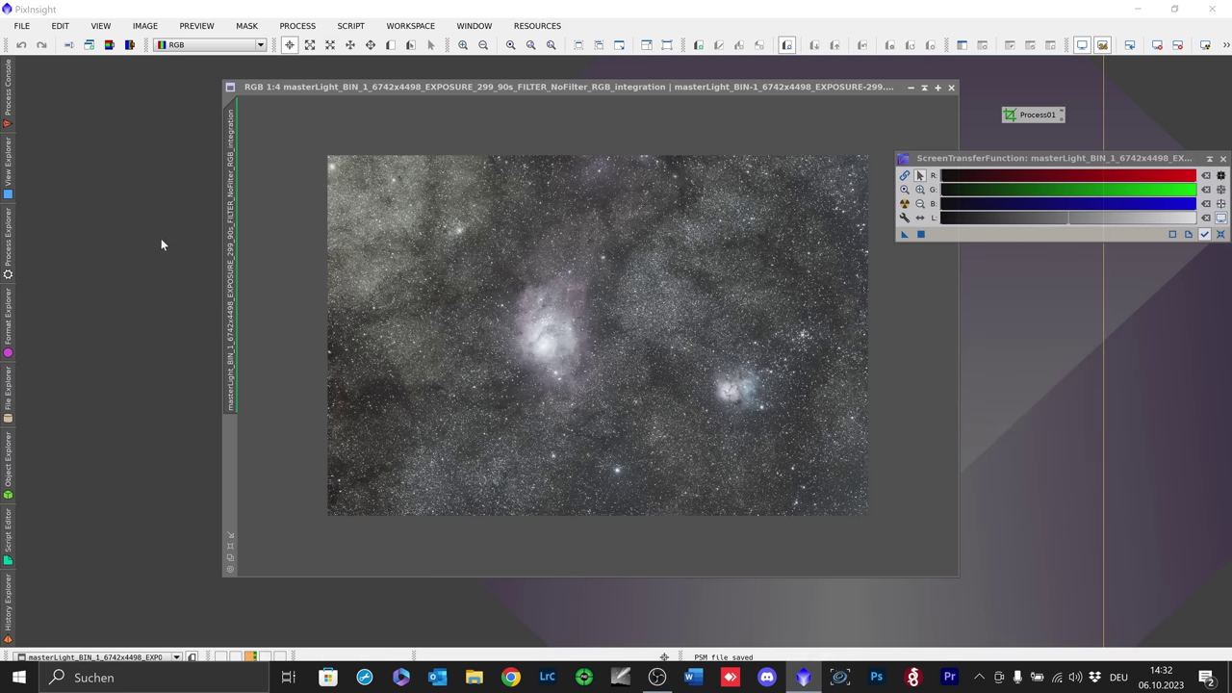
pyautogui.click(924, 87)
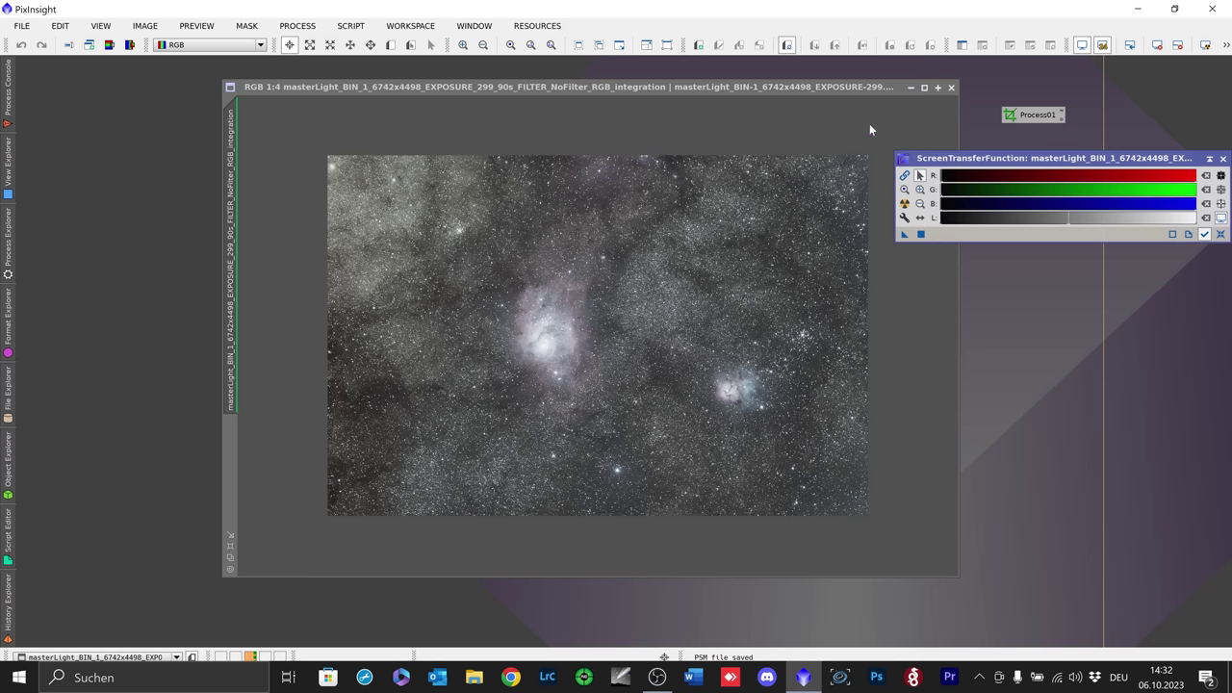
# Step: Check the saved crop by reopening its process icon on the integration image, and cancel the DynamicCrop session without applying it
pyautogui.moveTo(595, 327)
pyautogui.mouseDown()
pyautogui.moveTo(303, 122)
pyautogui.moveTo(198, 79)
pyautogui.moveTo(257, 116)
pyautogui.mouseUp()
pyautogui.click(354, 118)
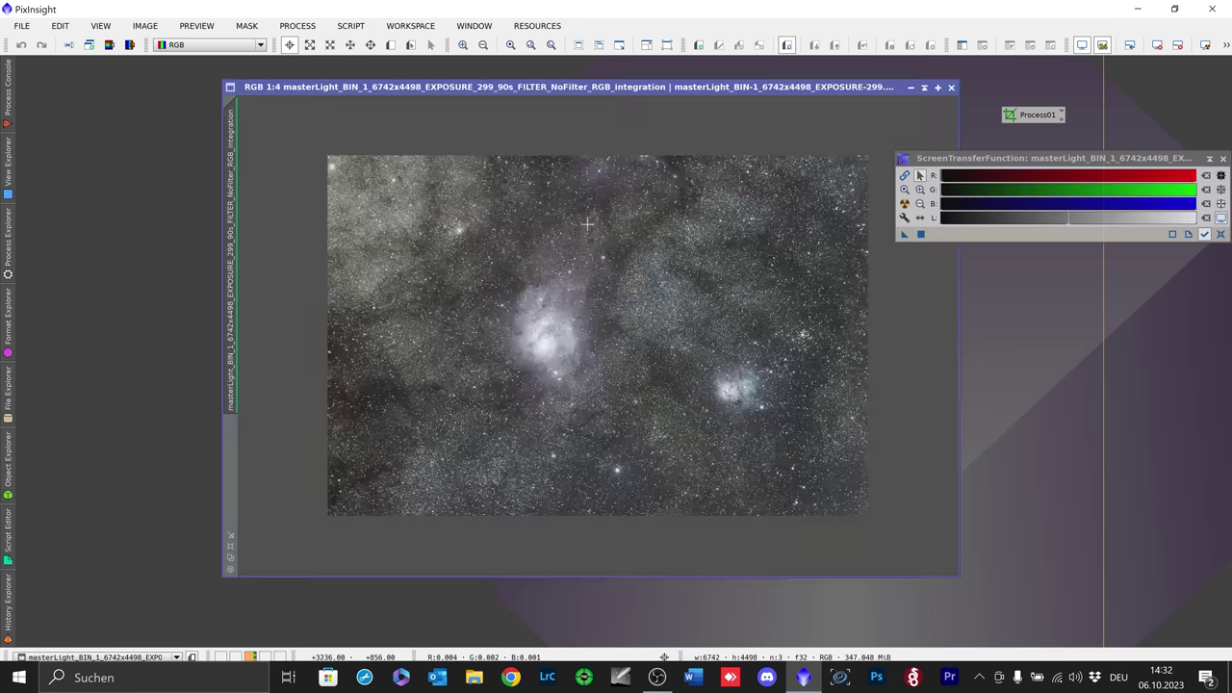
pyautogui.moveTo(701, 88); pyautogui.dragTo(668, 99)
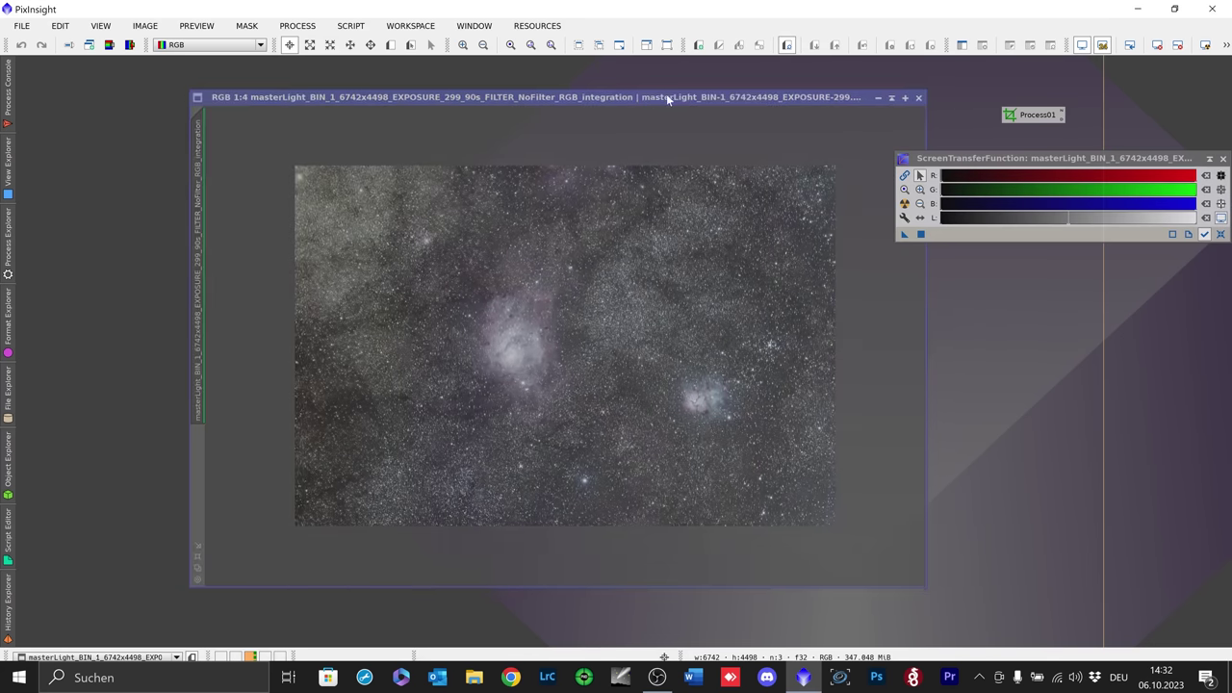
pyautogui.doubleClick(1032, 116)
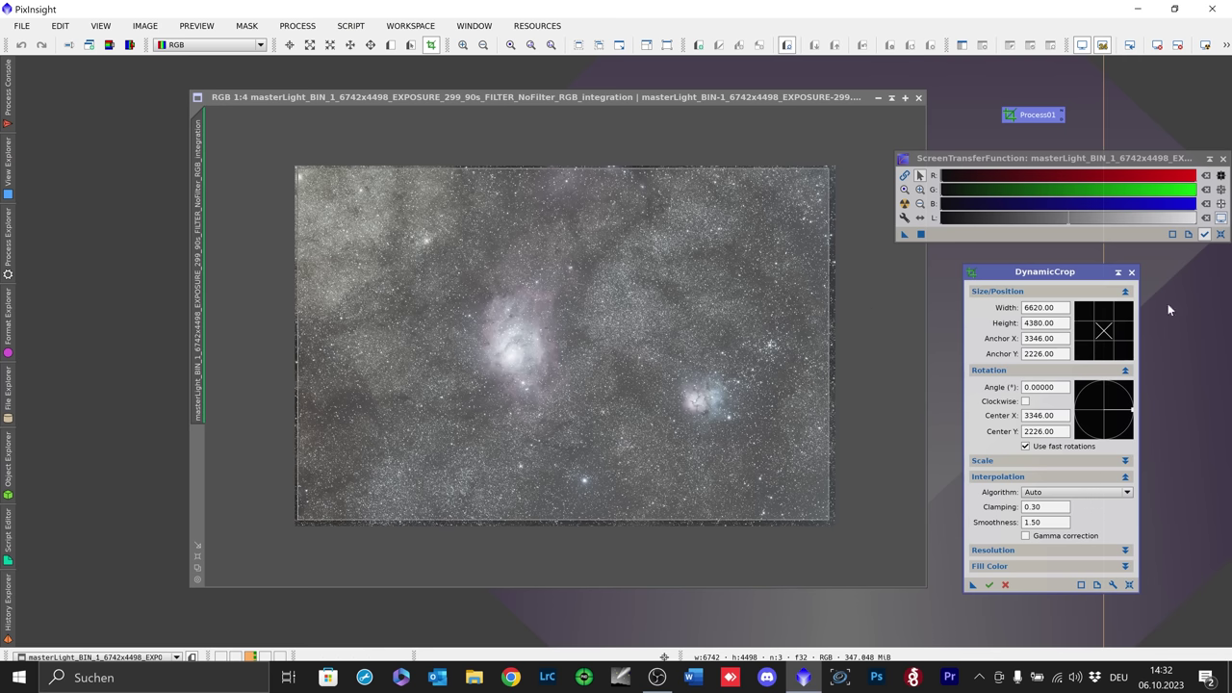
pyautogui.click(1132, 273)
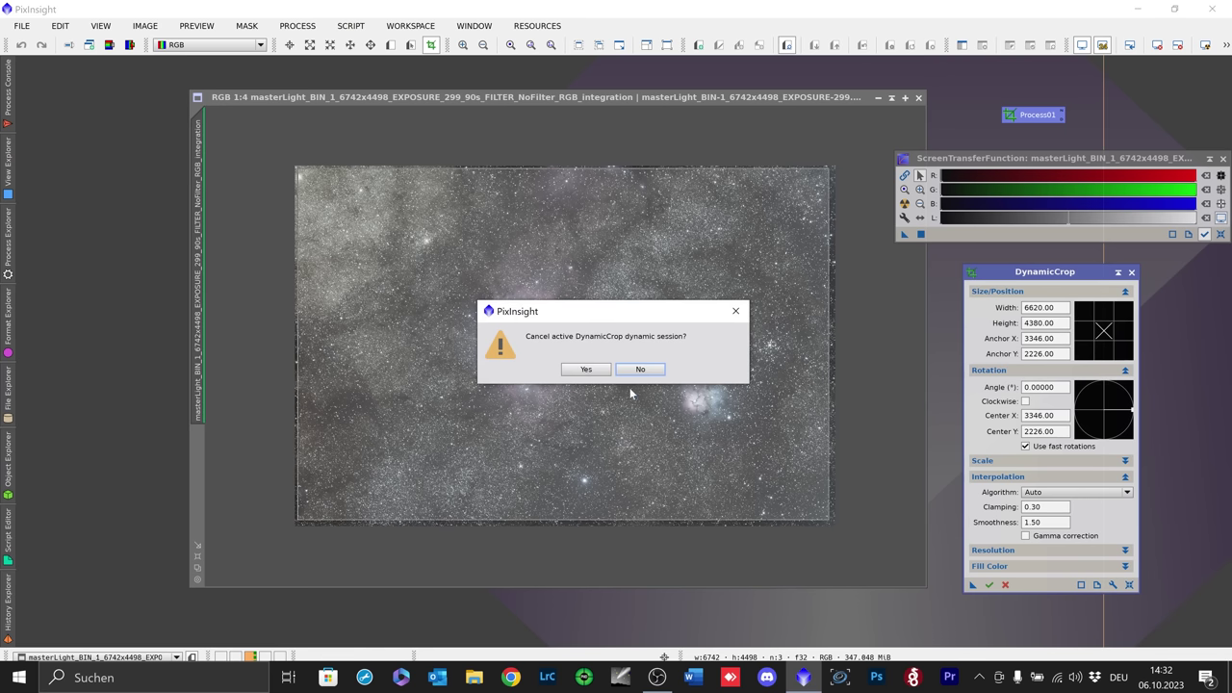
pyautogui.click(599, 373)
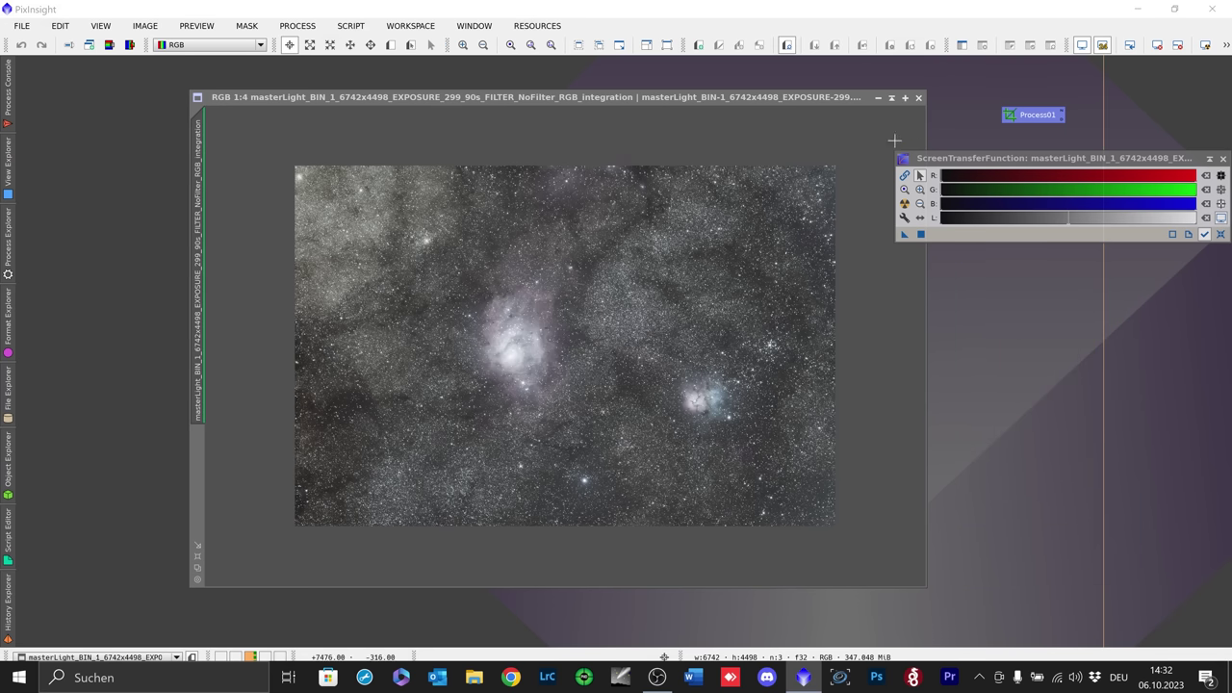
pyautogui.click(626, 102)
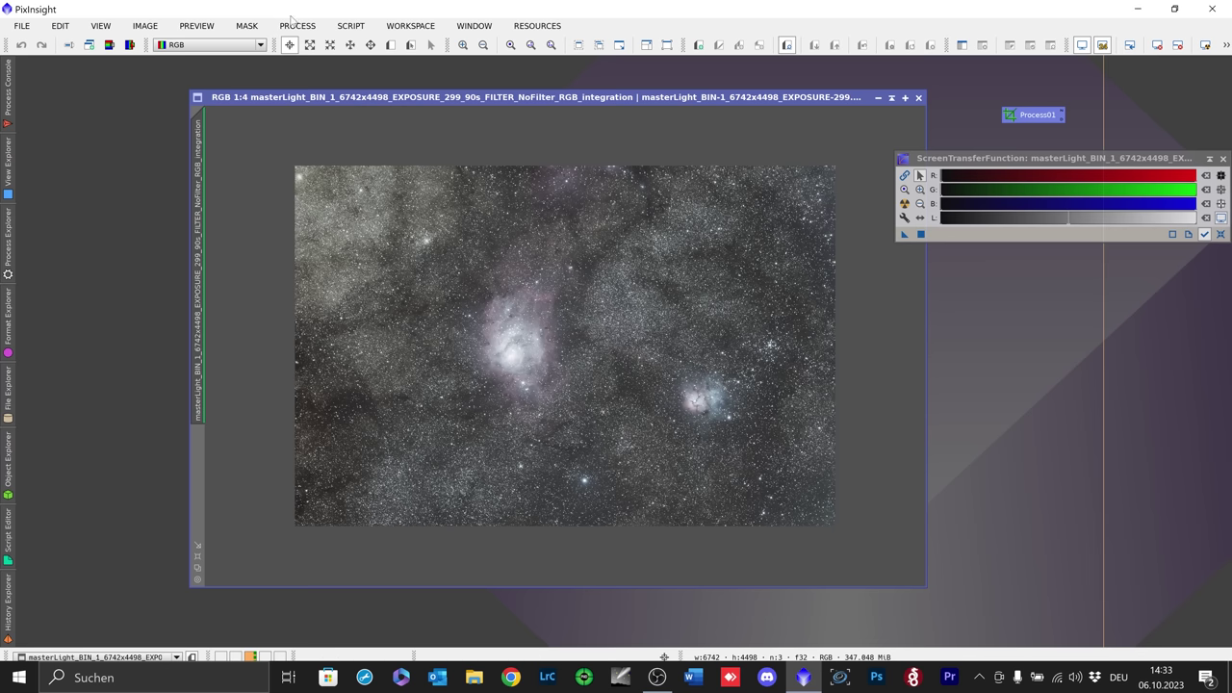
pyautogui.click(288, 26)
pyautogui.moveTo(391, 14)
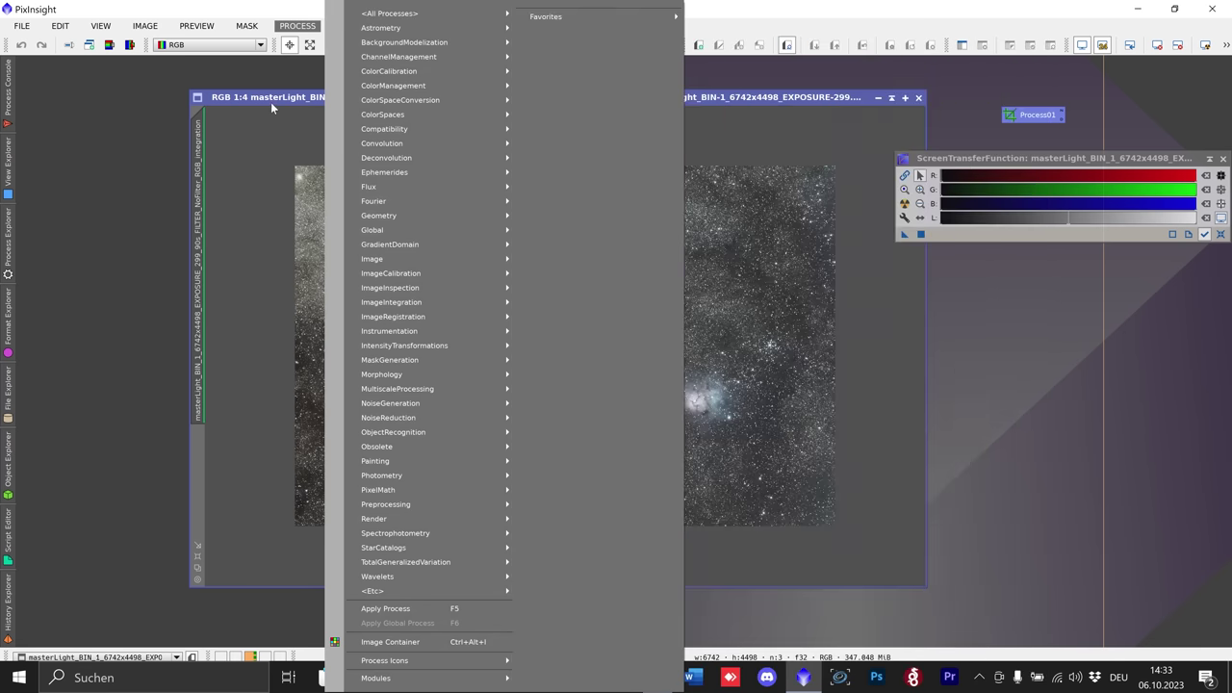
pyautogui.click(270, 102)
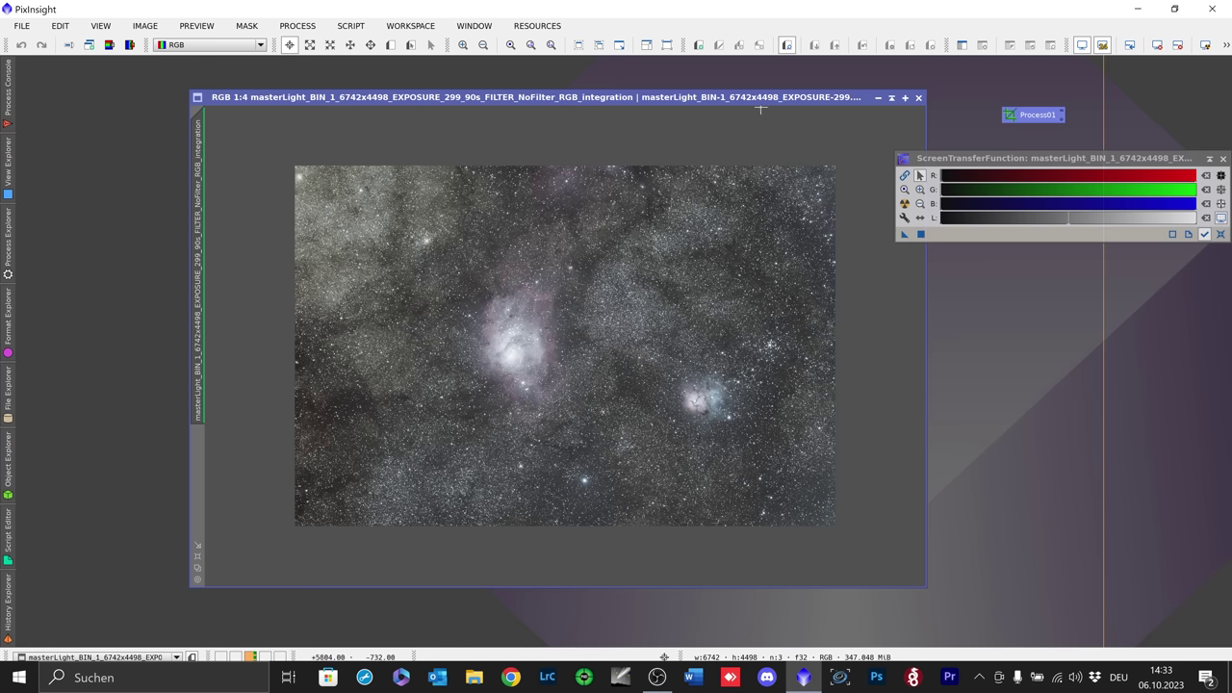
# Step: Close the integration image, switch to GraXpert and browse to the master folder of M8M20_APM_APO for loading an image
pyautogui.click(918, 98)
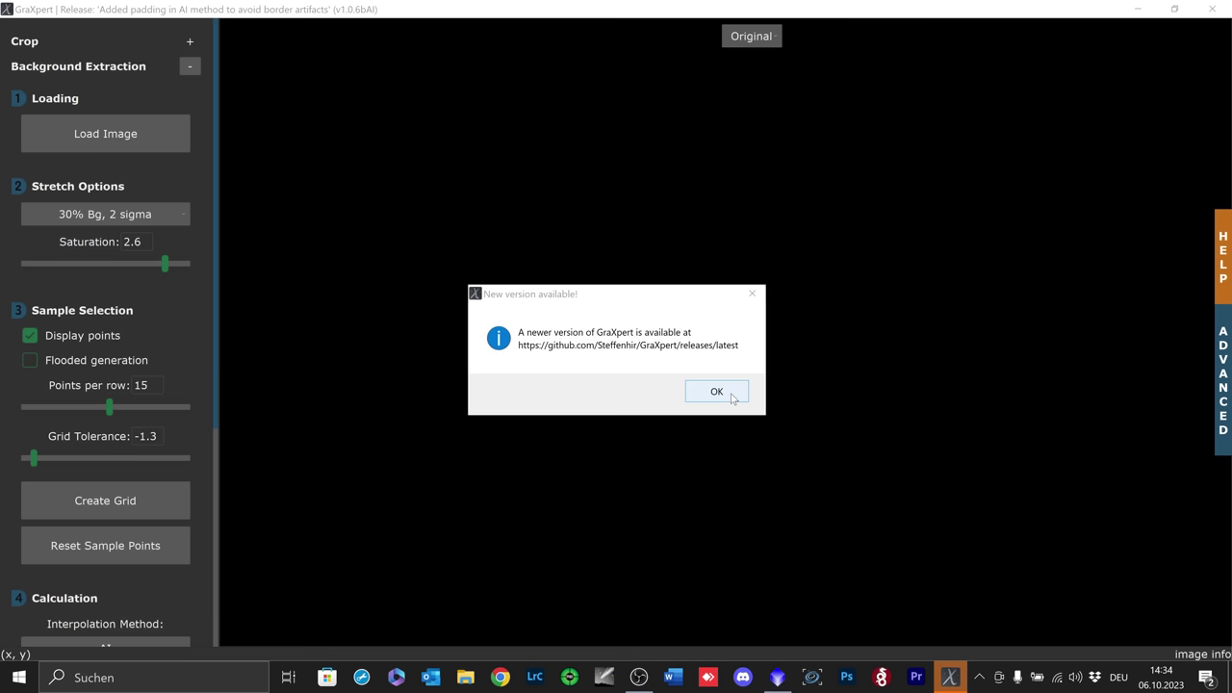
pyautogui.click(730, 392)
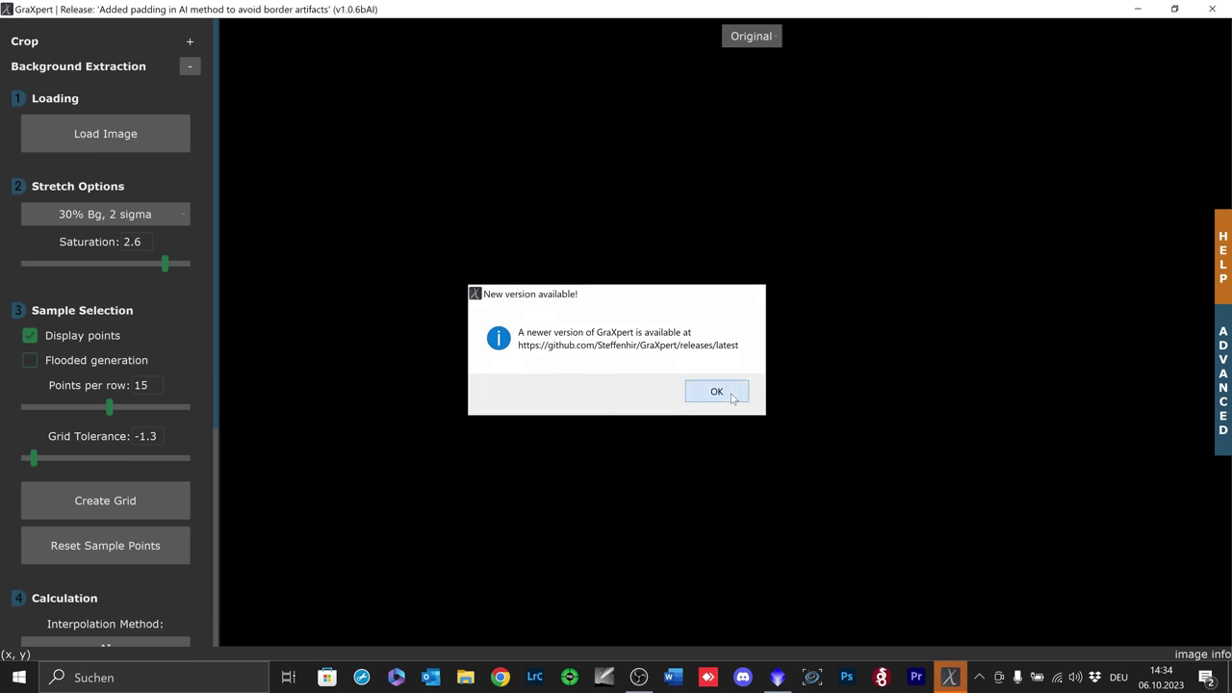
pyautogui.click(120, 141)
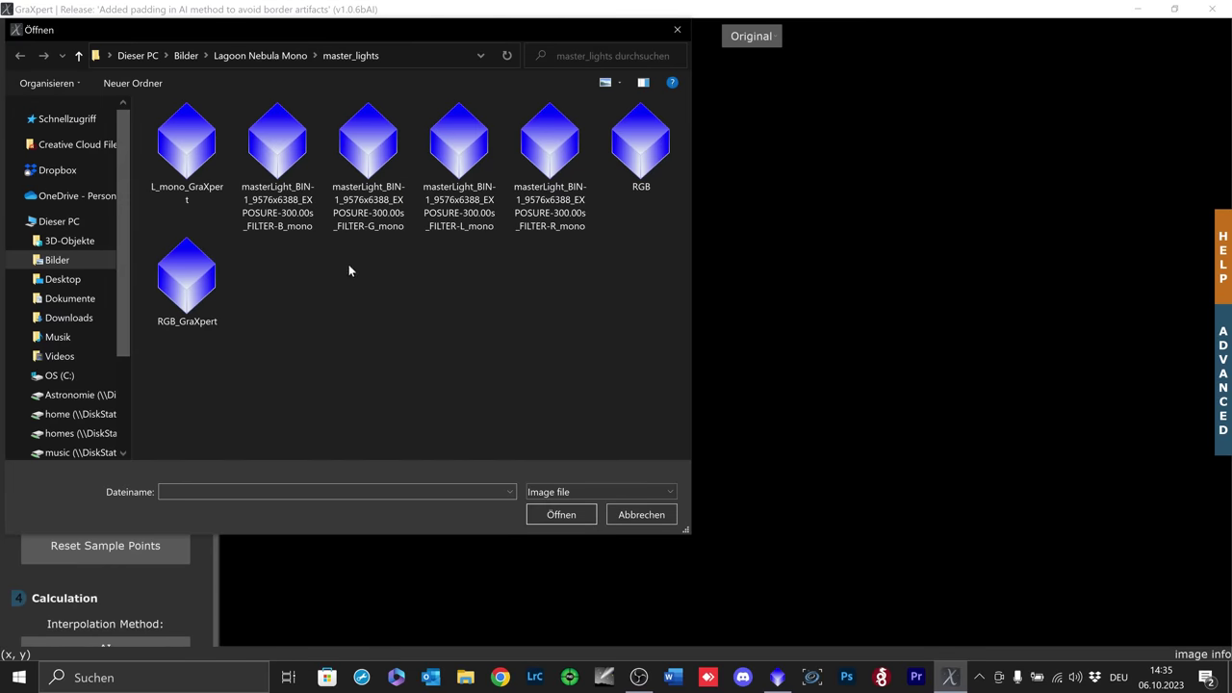
pyautogui.click(195, 60)
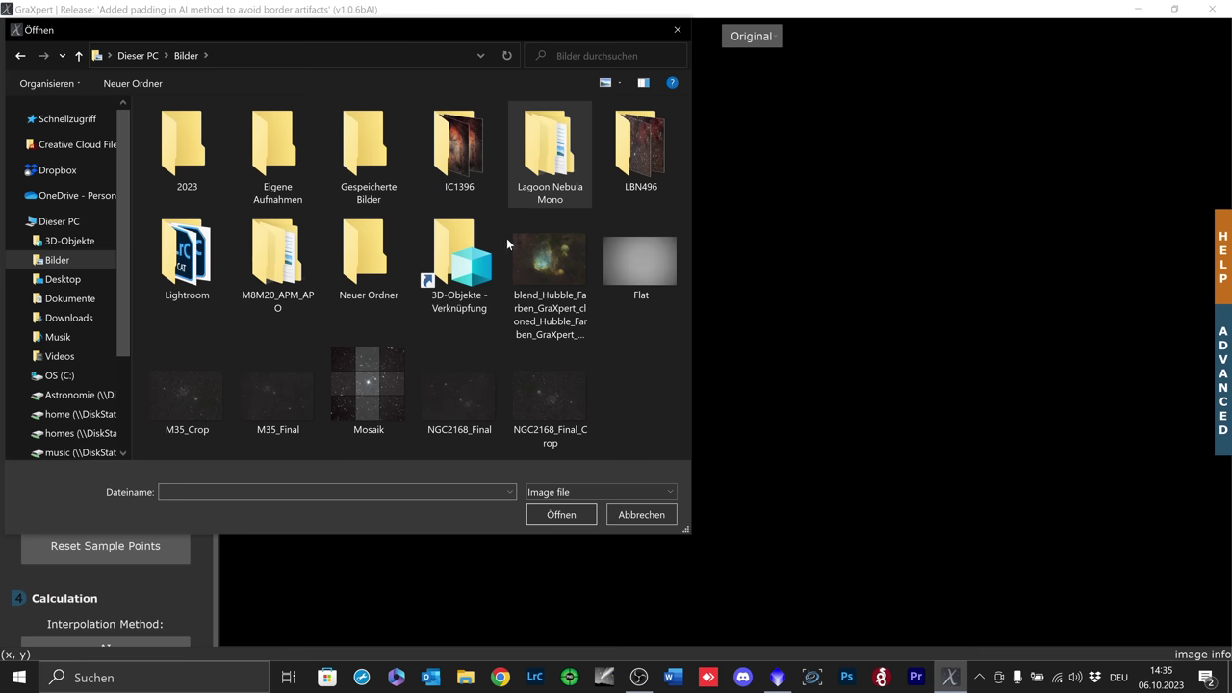
pyautogui.doubleClick(268, 275)
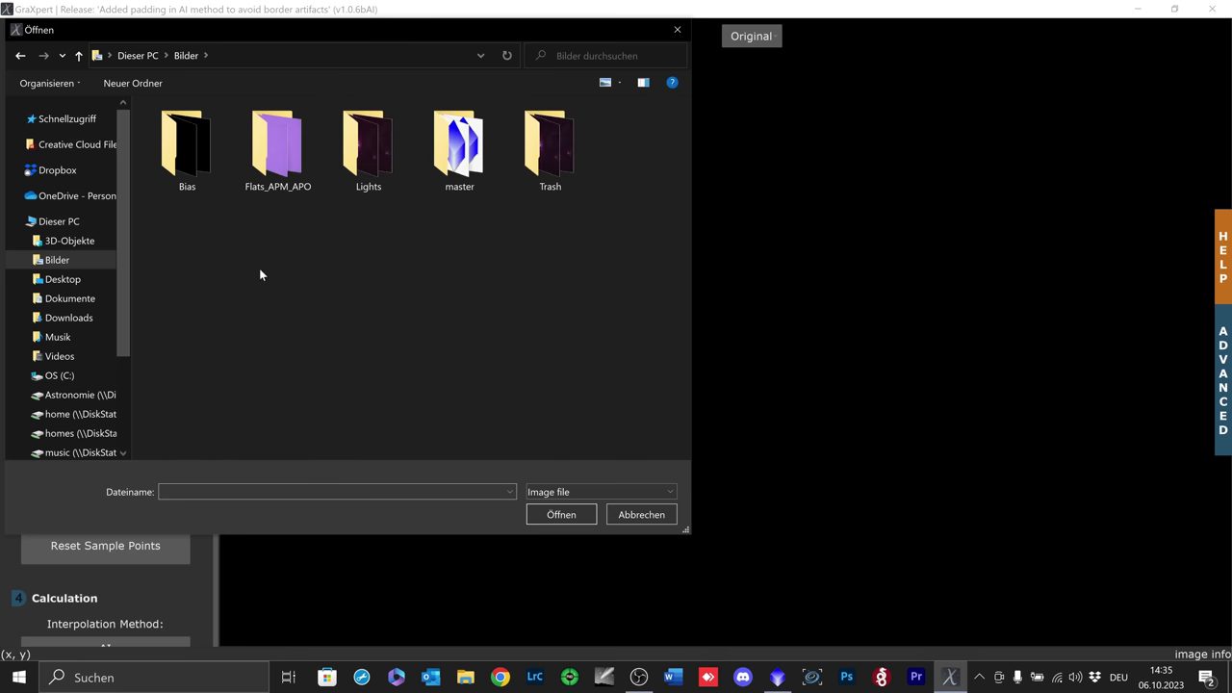
pyautogui.doubleClick(459, 144)
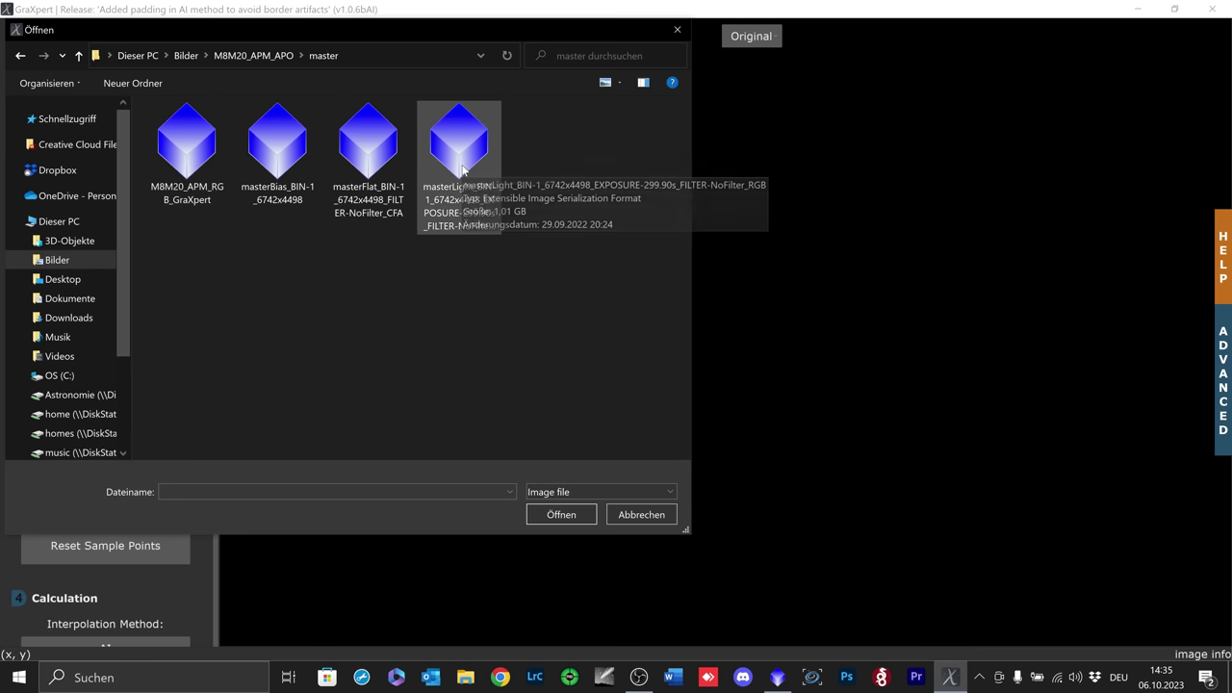
# Step: Delete the old M8M20_APM_RGB_GraXpert file and load masterLight_BIN-1_6742x4498_EXPOSURE-299.90s_FILTER-NoFilter_RGB.xisf
pyautogui.click(200, 157)
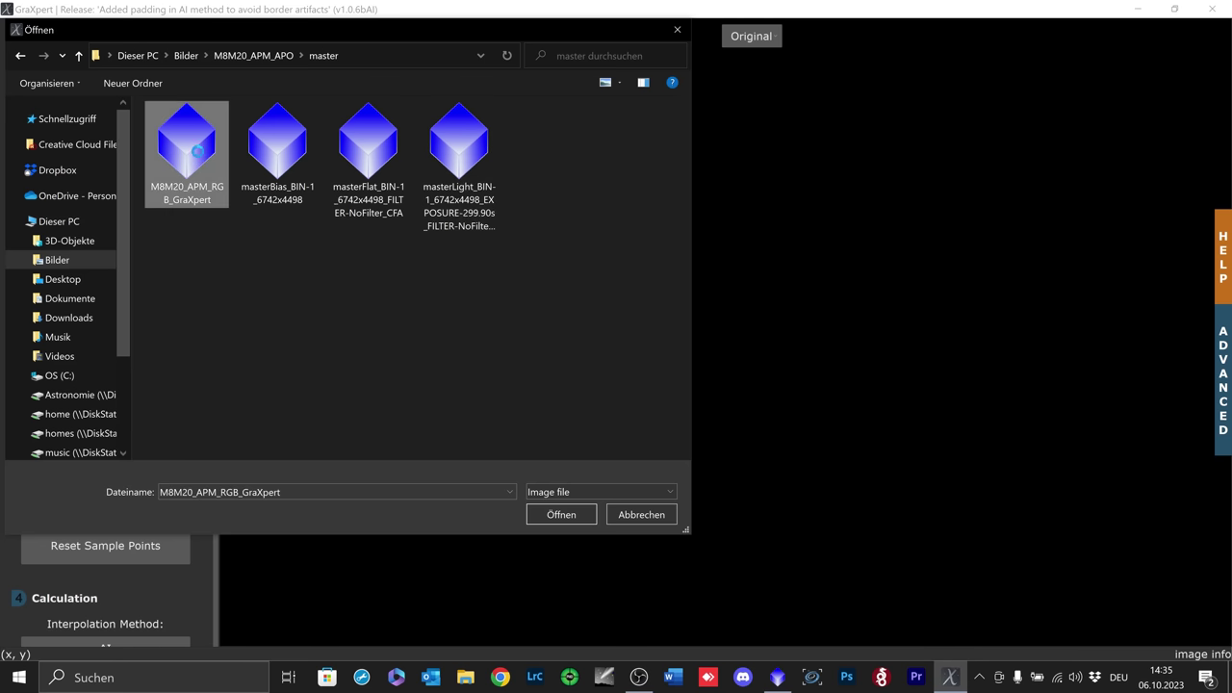
pyautogui.rightClick(197, 151)
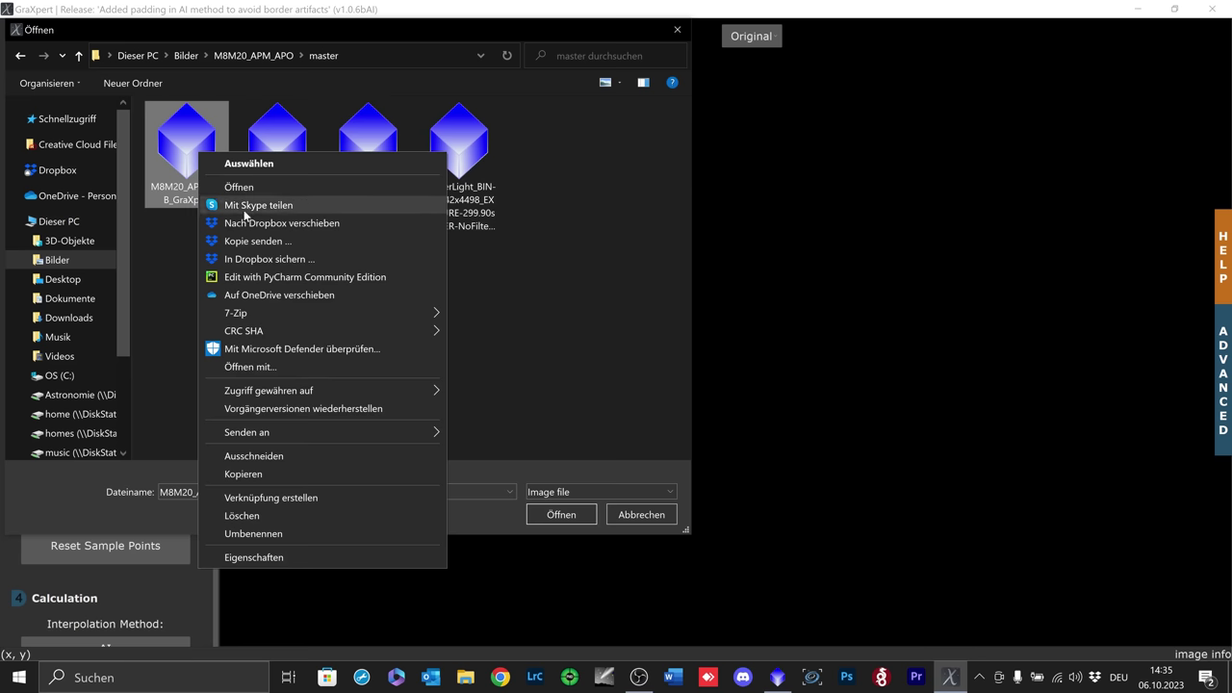
pyautogui.click(257, 516)
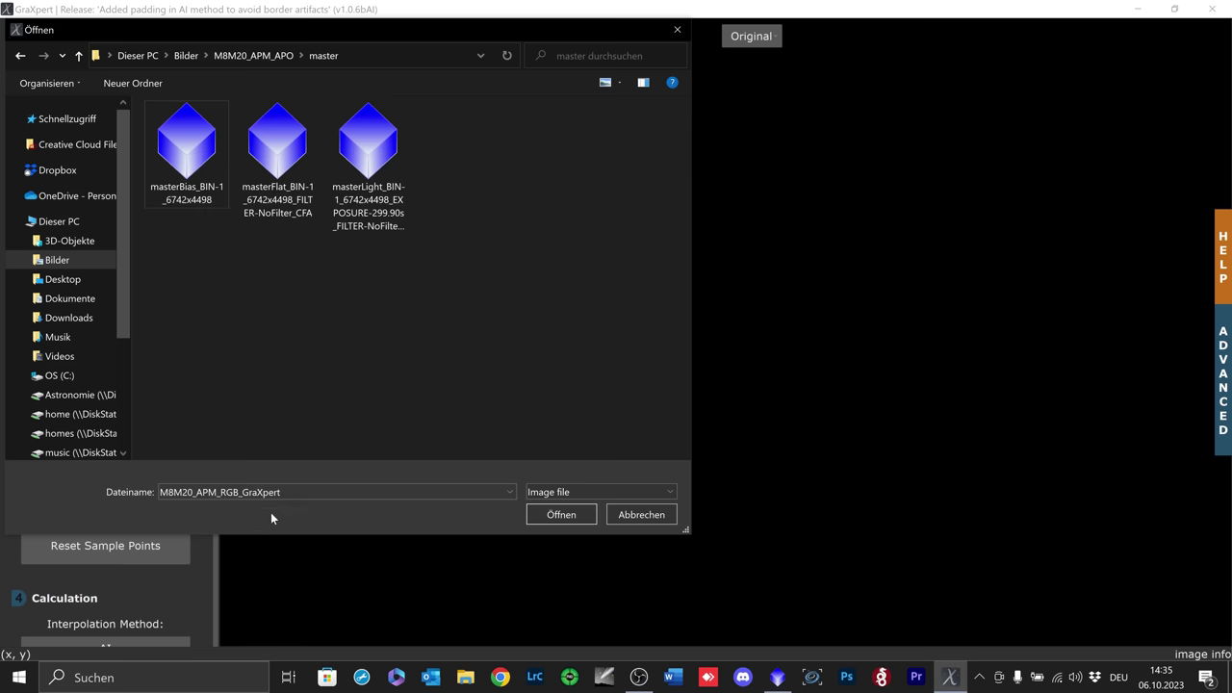
pyautogui.doubleClick(372, 166)
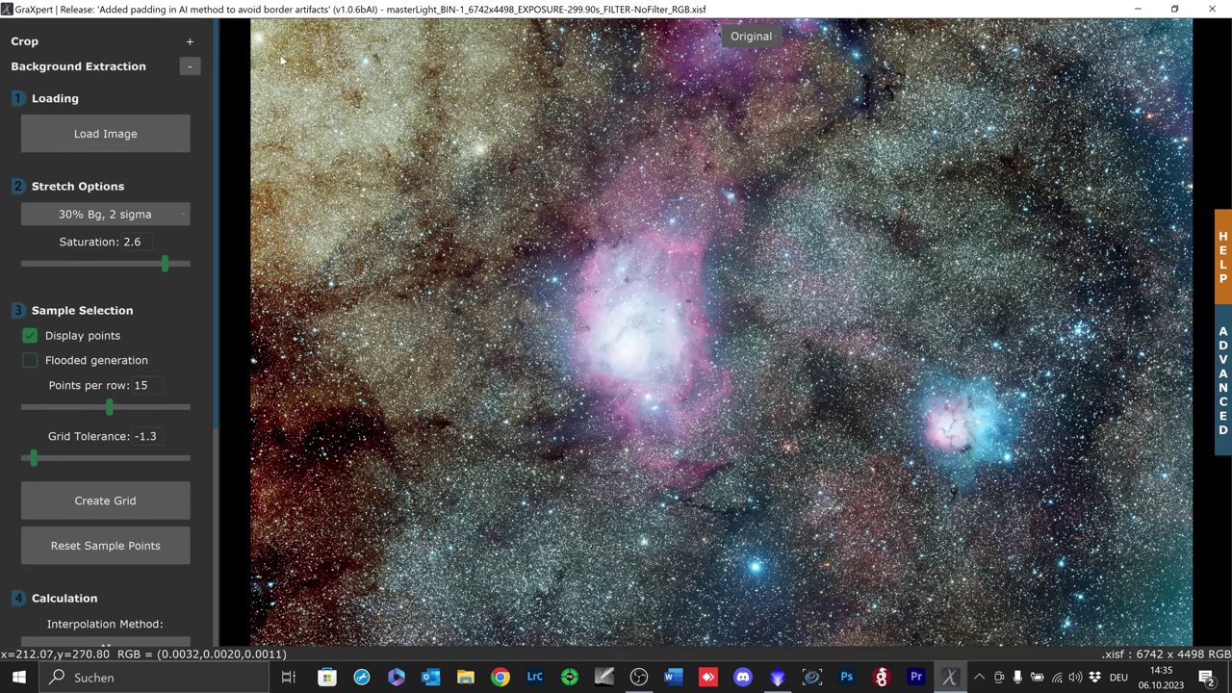
# Step: View the crop tools and the list of available stretch options without changing any setting
pyautogui.click(190, 43)
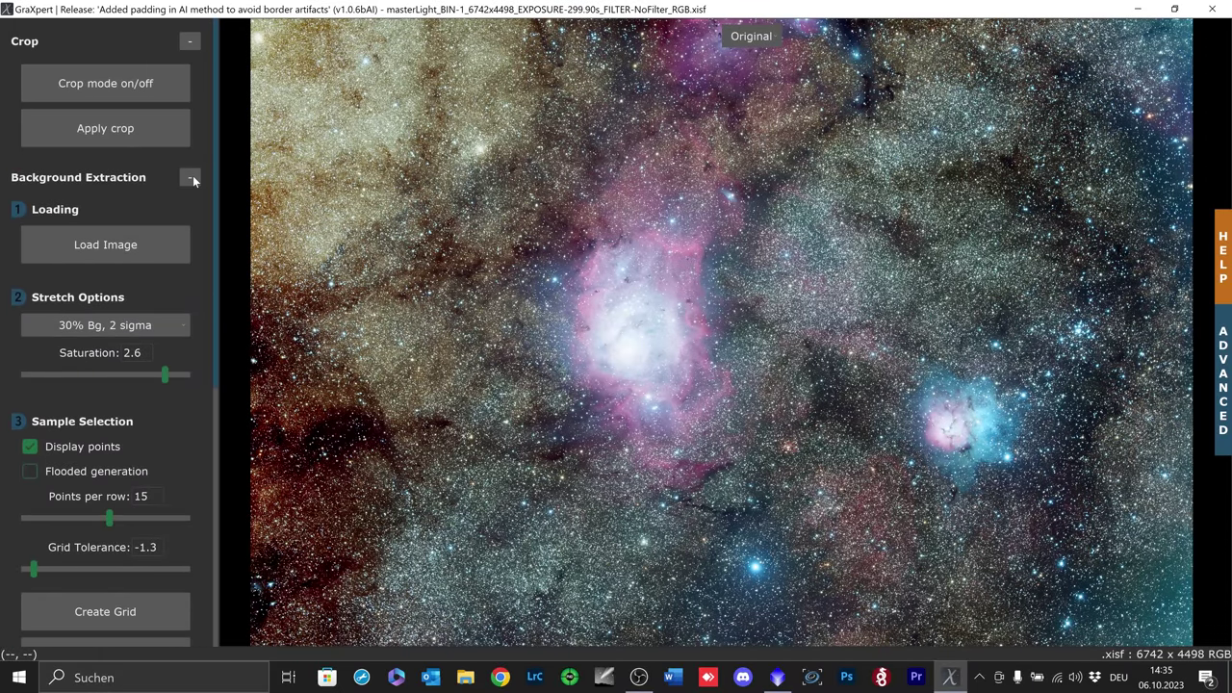
pyautogui.click(189, 40)
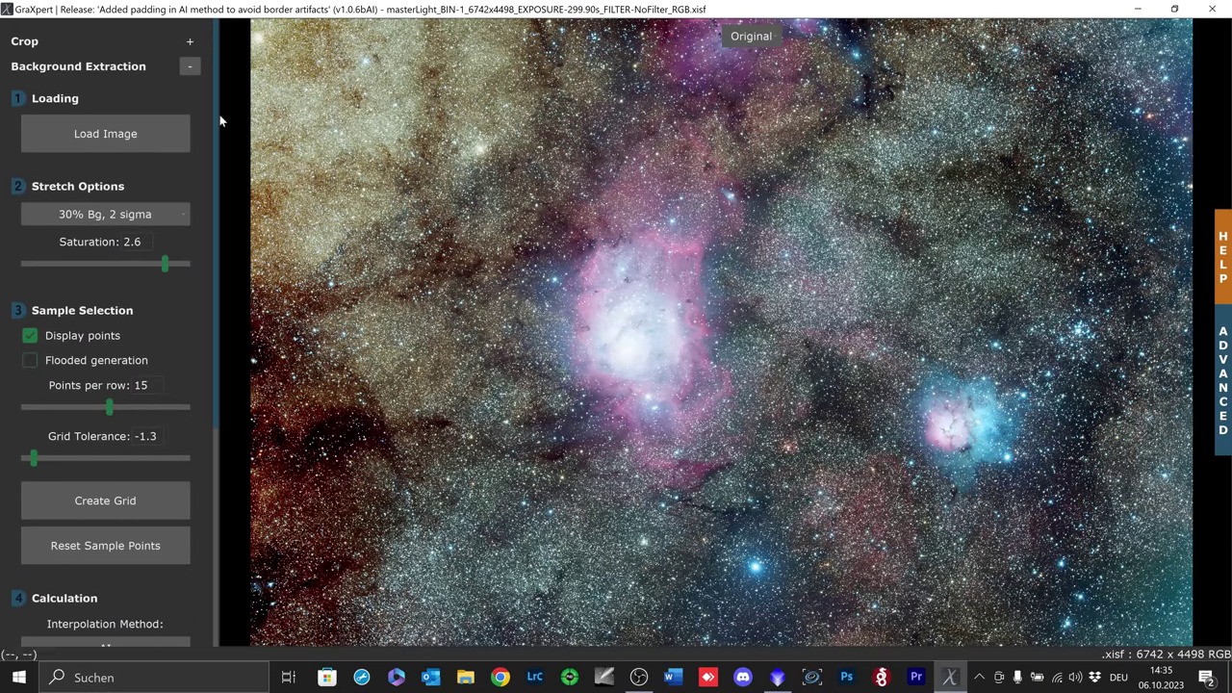
pyautogui.click(175, 219)
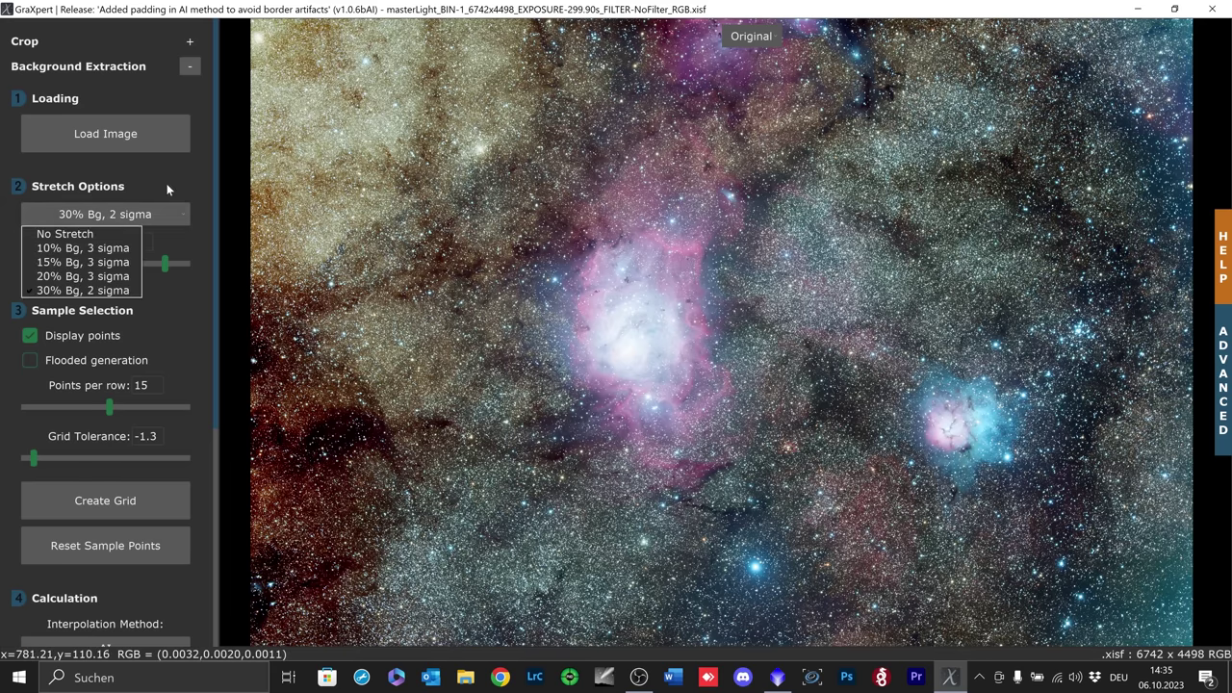
pyautogui.click(165, 187)
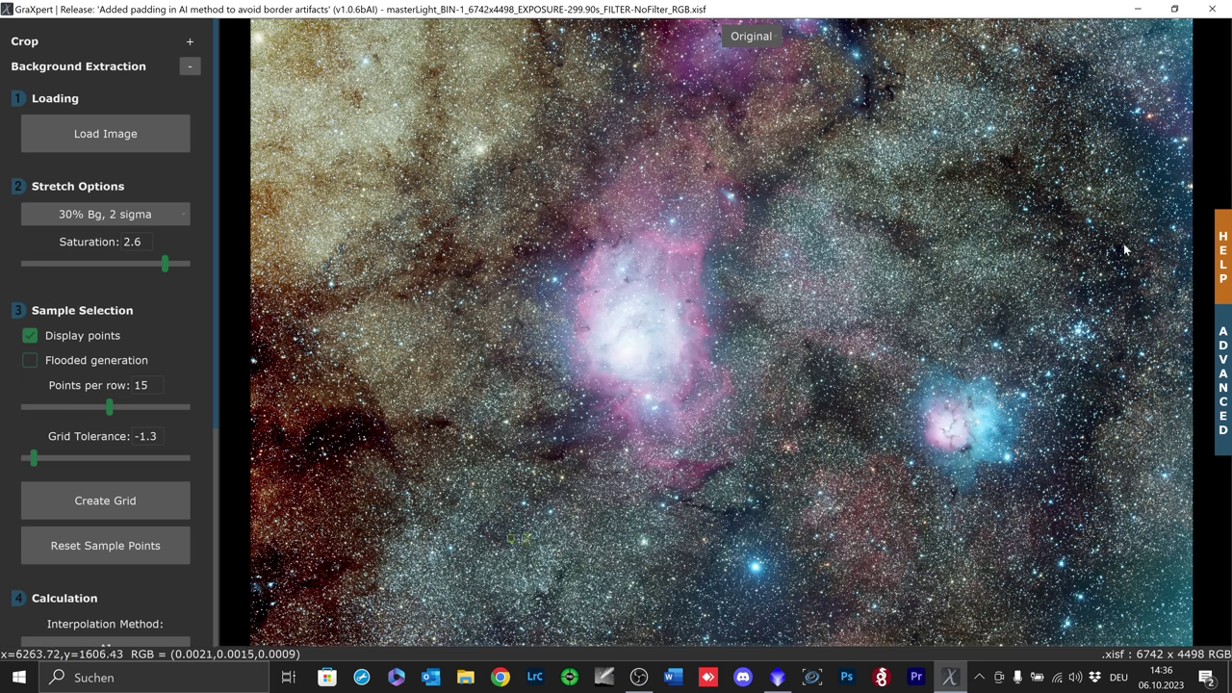
pyautogui.click(1063, 210)
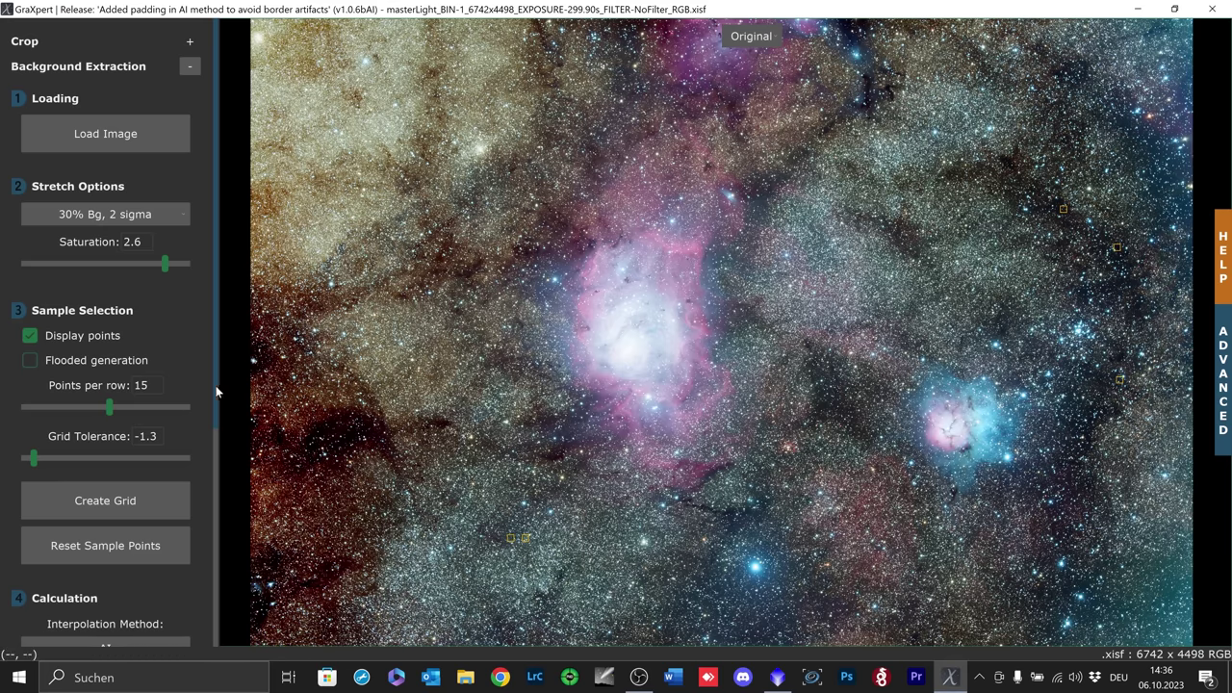
pyautogui.scroll(-1, 213, 389)
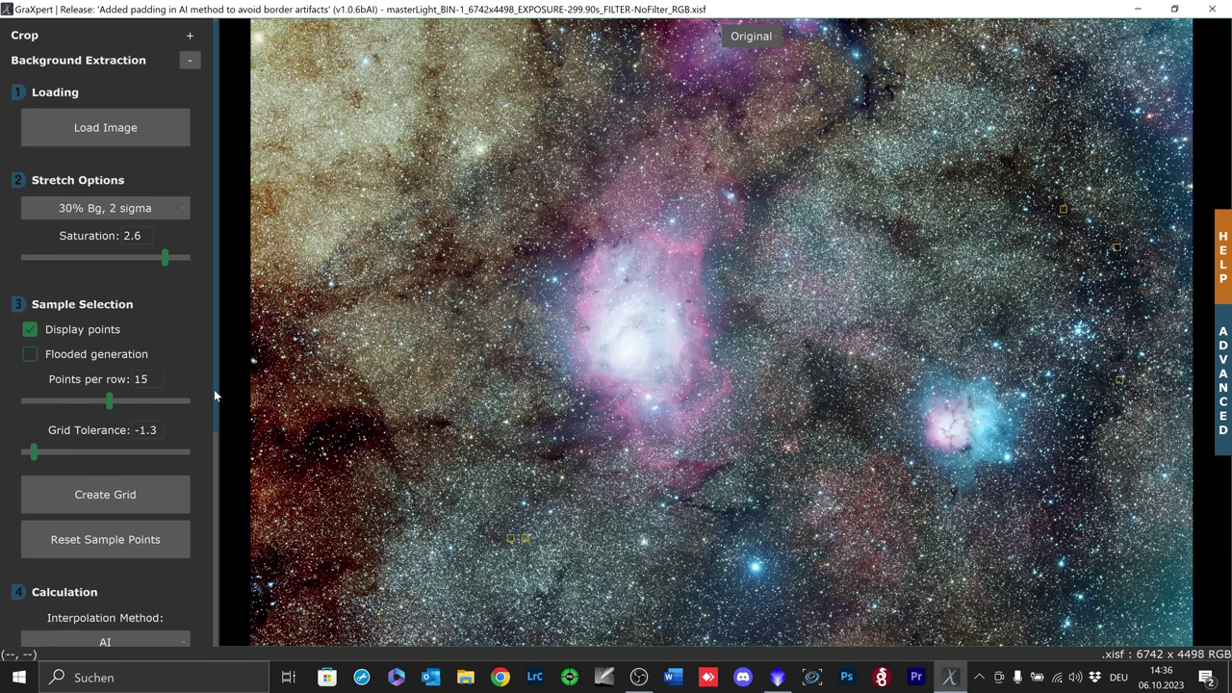
pyautogui.click(110, 544)
# Step: Calculate the background of the master light with the AI interpolation method and smoothing 0.0
pyautogui.moveTo(217, 364); pyautogui.dragTo(186, 504)
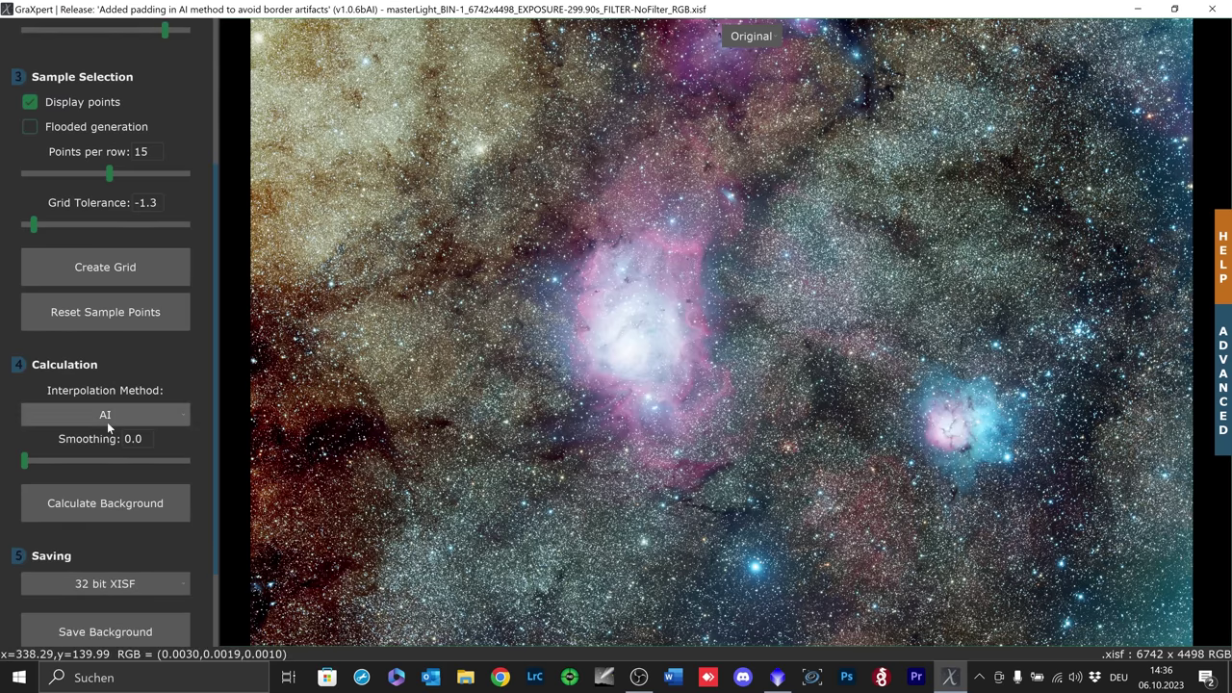
pyautogui.click(96, 504)
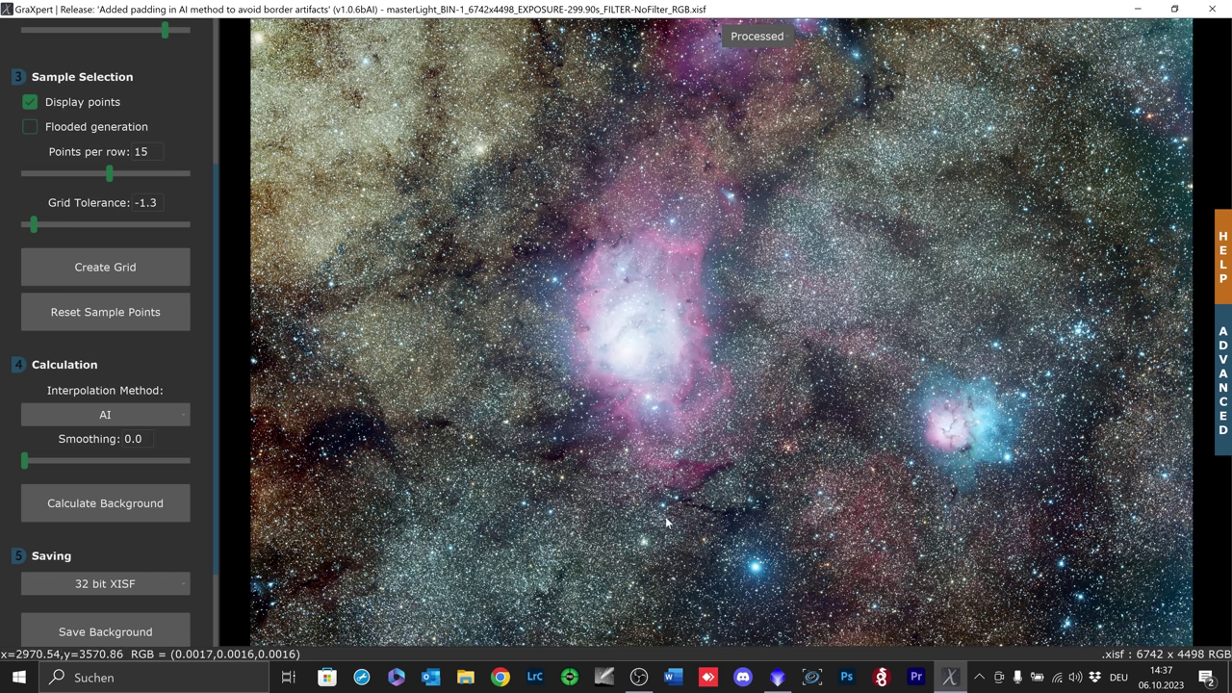
# Step: Compare the original, processed and extracted background views of the master light, ending on the original
pyautogui.click(787, 39)
pyautogui.click(757, 56)
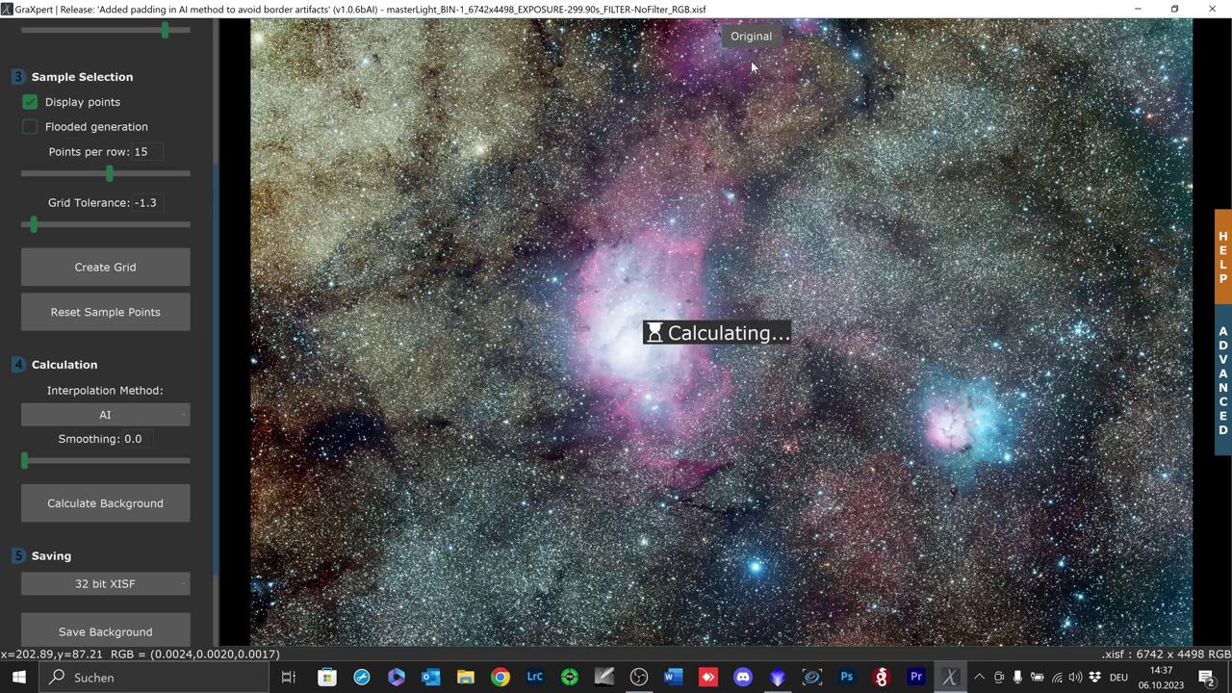
pyautogui.click(776, 41)
pyautogui.click(771, 71)
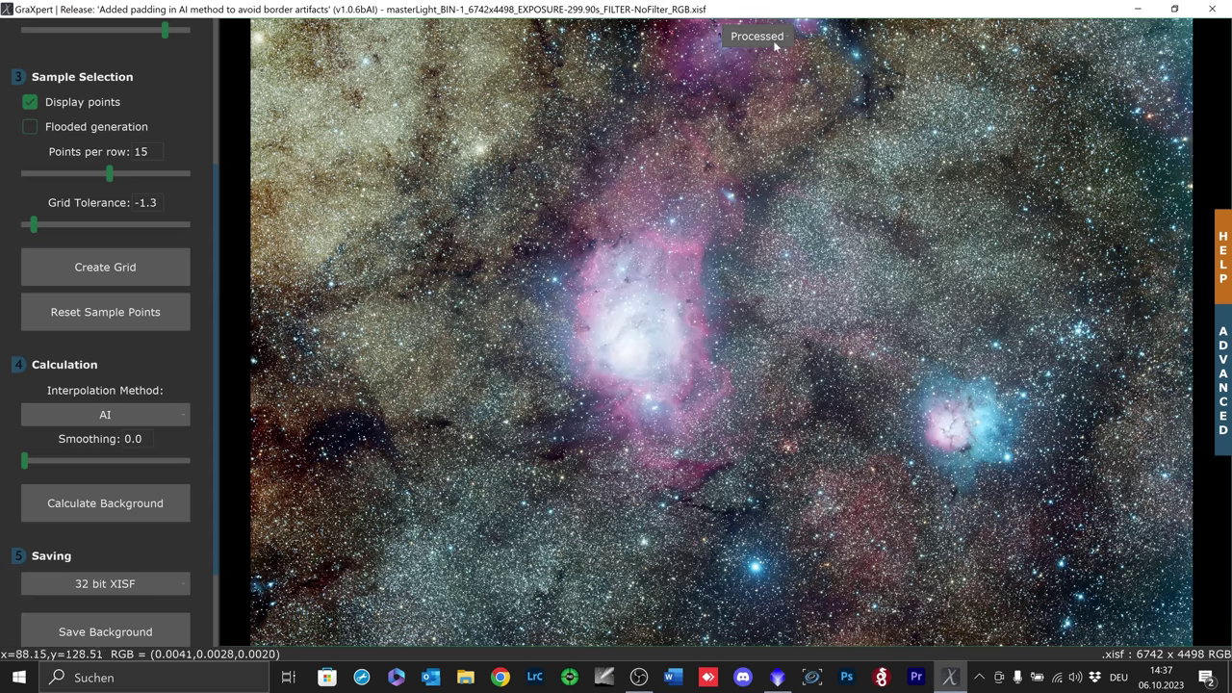
pyautogui.click(785, 41)
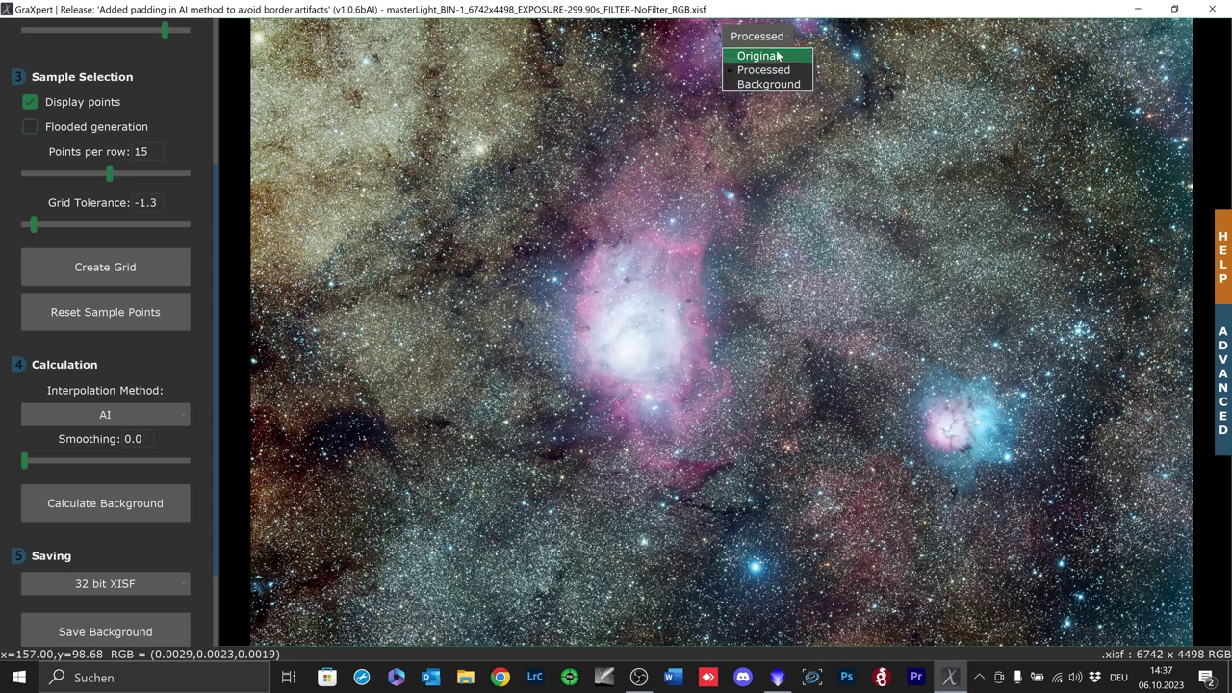
pyautogui.click(777, 54)
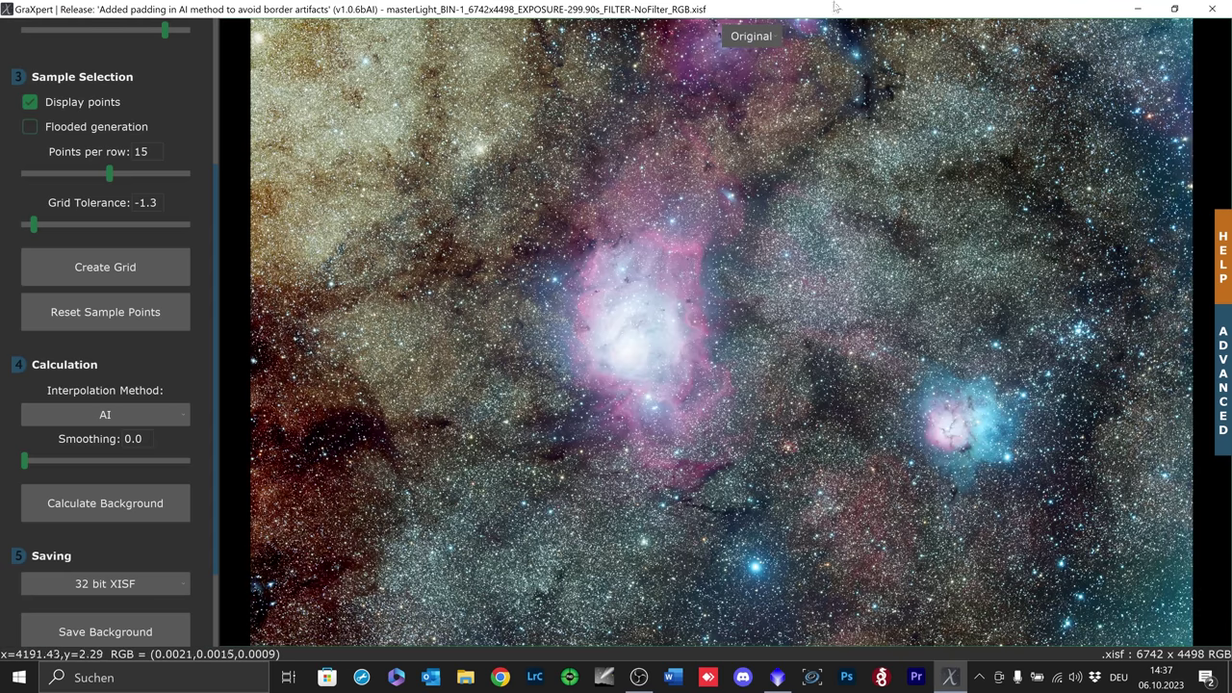
pyautogui.click(768, 43)
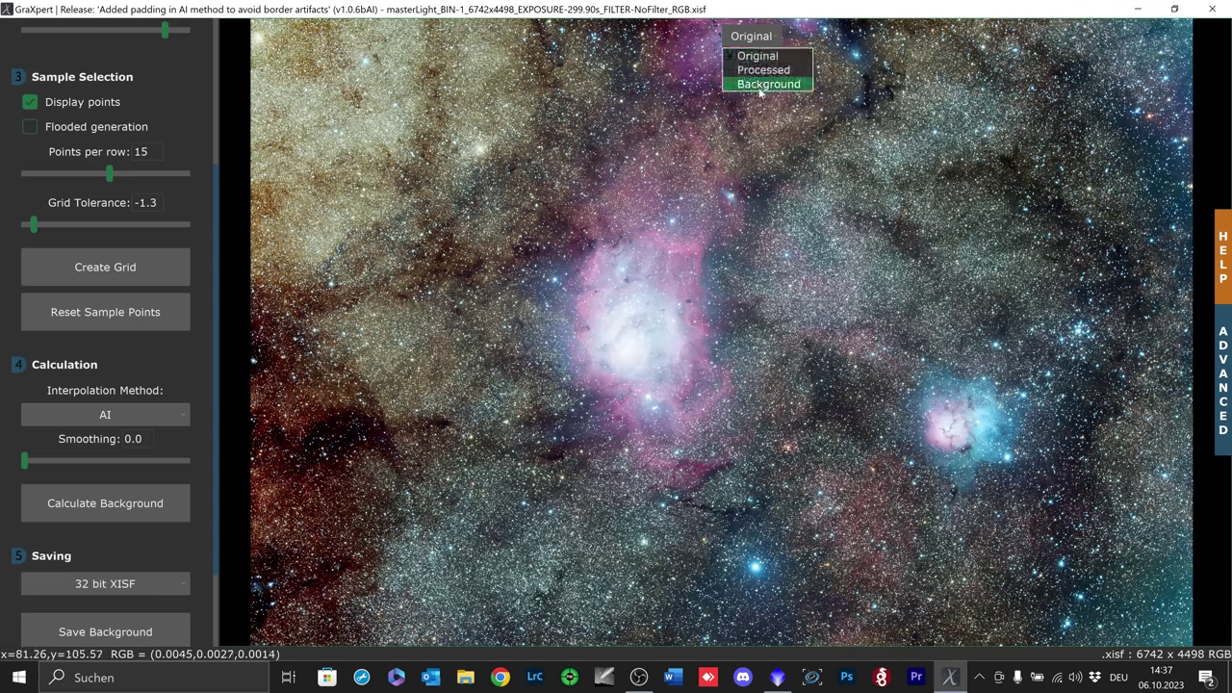
pyautogui.click(766, 83)
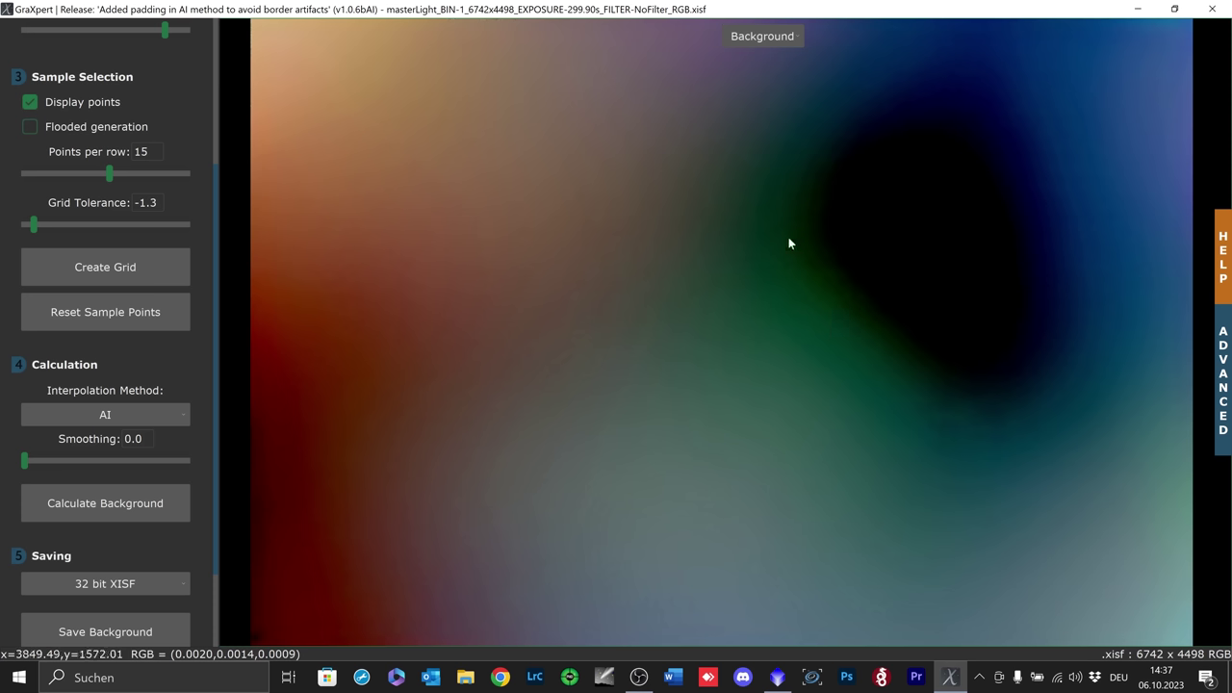
pyautogui.click(768, 41)
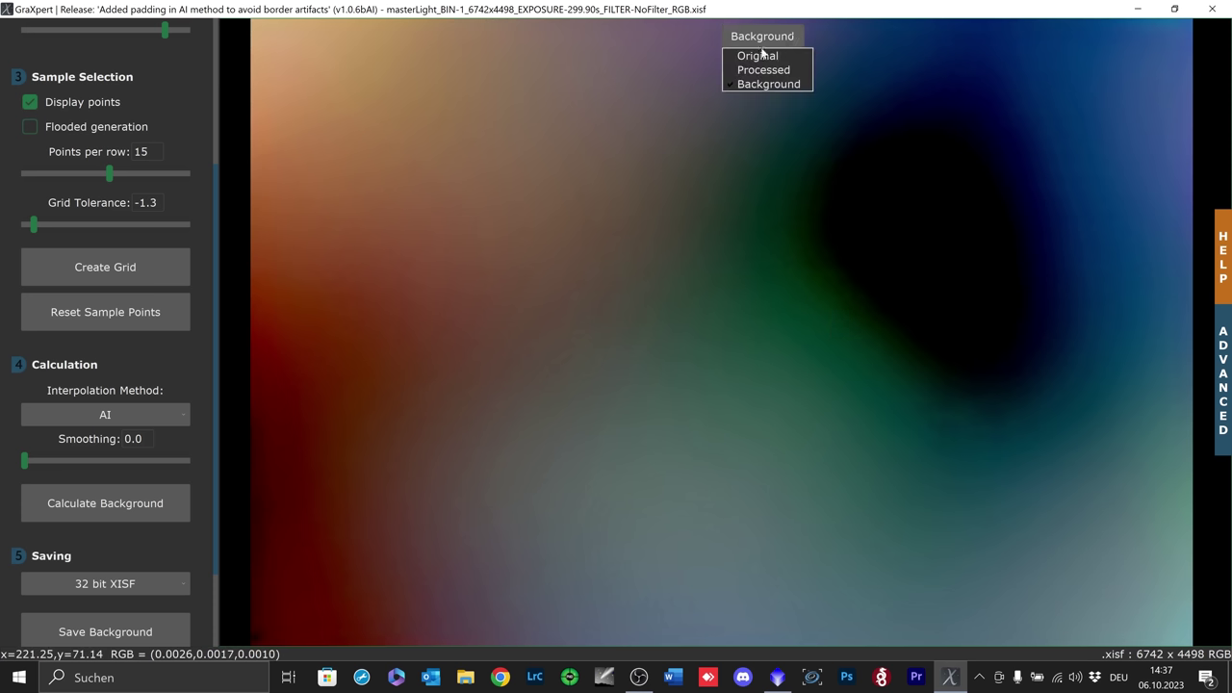
pyautogui.click(757, 49)
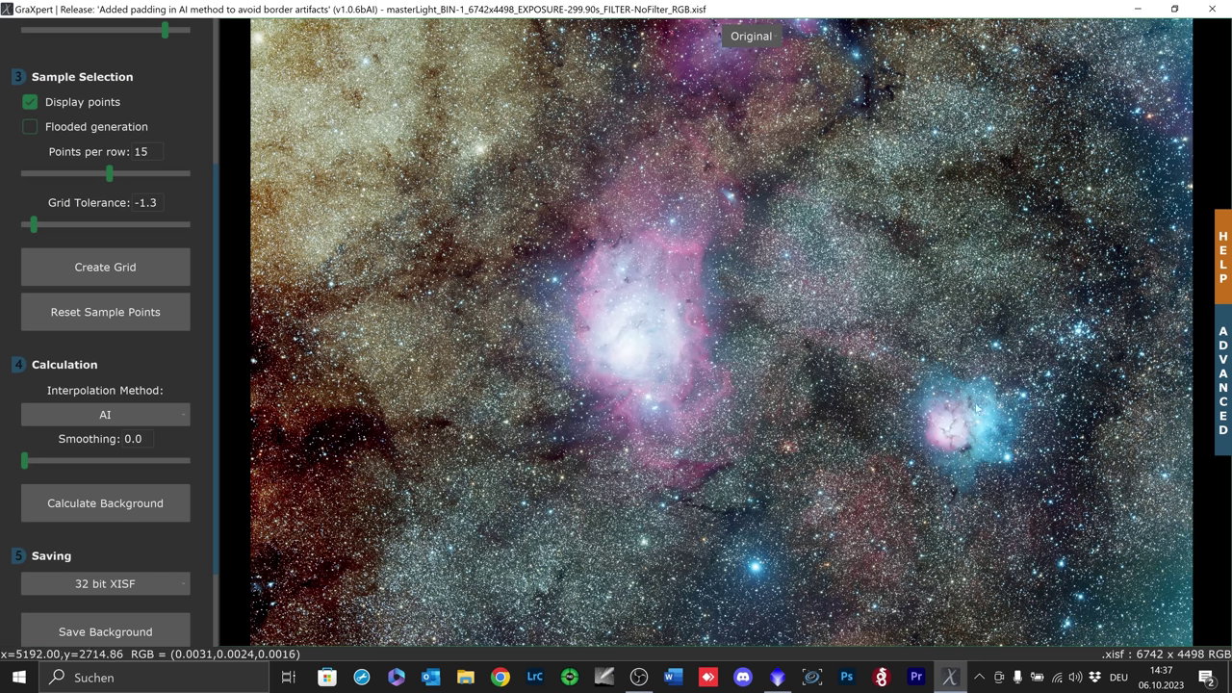
# Step: Place sample points over the dark background areas and calculate the background with RBF interpolation and smoothing 1.0
pyautogui.click(1173, 596)
pyautogui.moveTo(1162, 631)
pyautogui.mouseDown()
pyautogui.moveTo(1200, 643)
pyautogui.moveTo(1169, 588)
pyautogui.moveTo(1192, 213)
pyautogui.moveTo(1161, 36)
pyautogui.moveTo(1068, 81)
pyautogui.moveTo(1117, 414)
pyautogui.mouseUp()
pyautogui.moveTo(826, 418)
pyautogui.mouseDown()
pyautogui.moveTo(705, 602)
pyautogui.moveTo(513, 549)
pyautogui.moveTo(735, 522)
pyautogui.moveTo(568, 73)
pyautogui.moveTo(624, 39)
pyautogui.mouseUp()
pyautogui.click(146, 504)
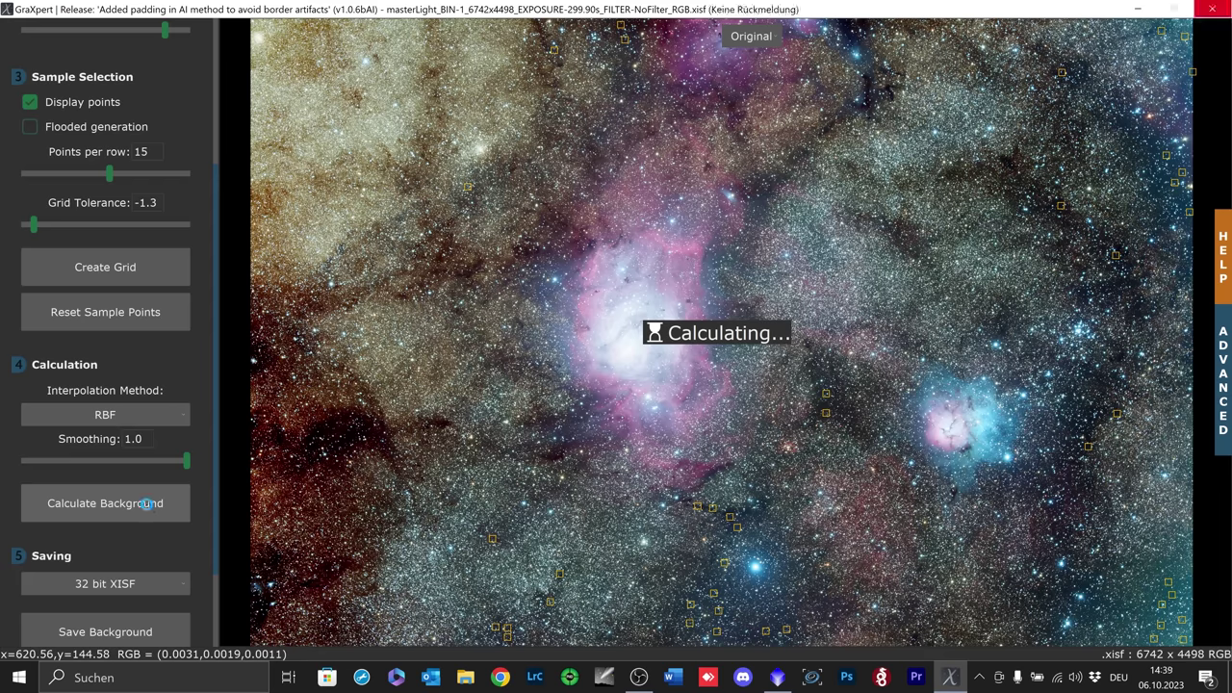
# Step: Compare the original, extracted background and processed views of the RBF calculation, ending on the processed image
pyautogui.click(751, 36)
pyautogui.click(757, 56)
pyautogui.click(760, 36)
pyautogui.click(768, 84)
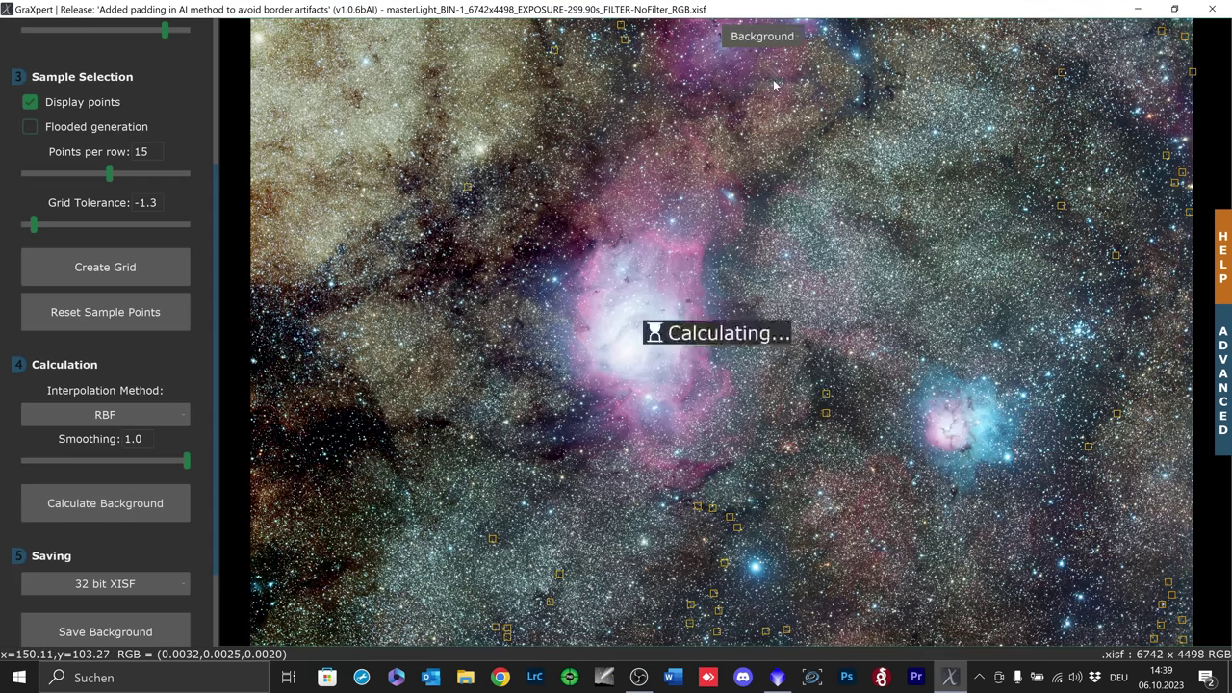
pyautogui.click(762, 35)
pyautogui.click(785, 56)
pyautogui.click(781, 38)
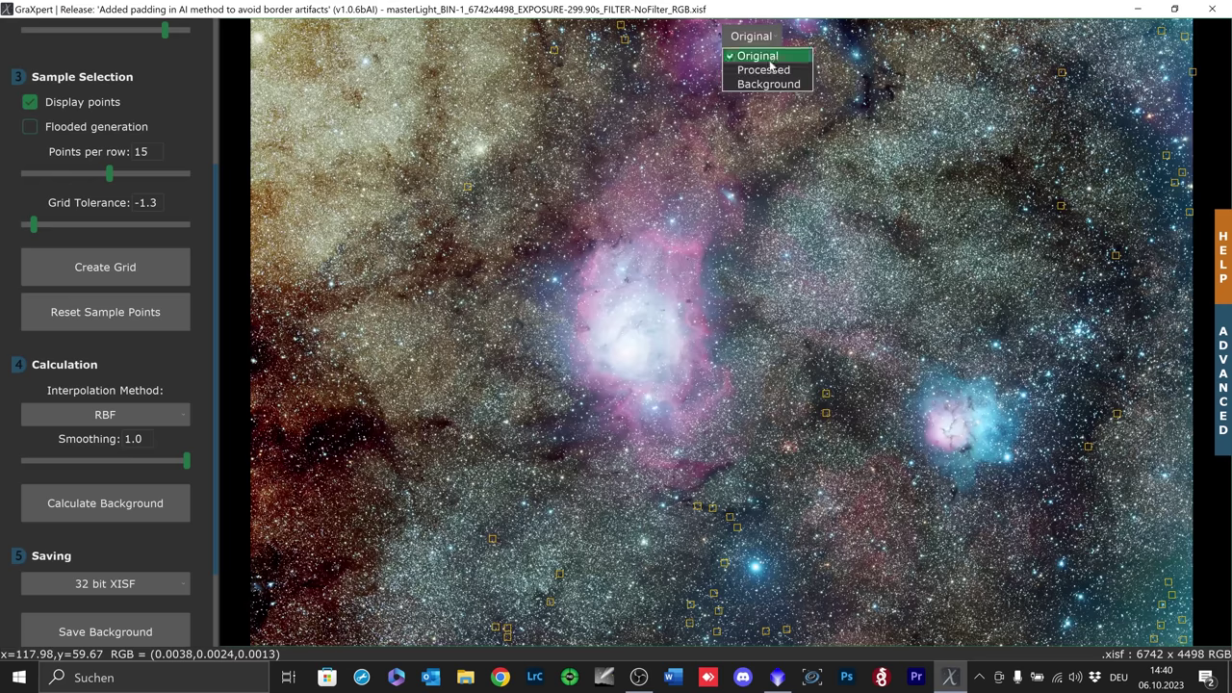
pyautogui.click(763, 71)
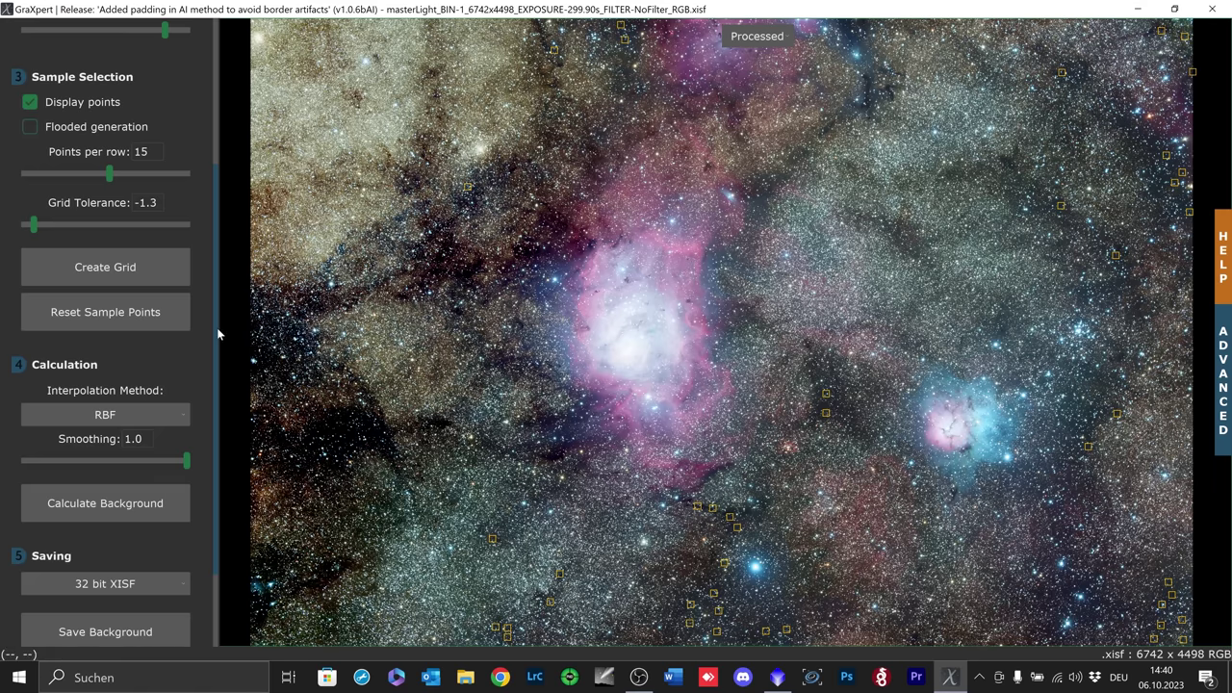
# Step: Save the processed image as 32 bit XISF under the name M8M20_RGB_GraXpert in the master folder
pyautogui.scroll(-3, 211, 404)
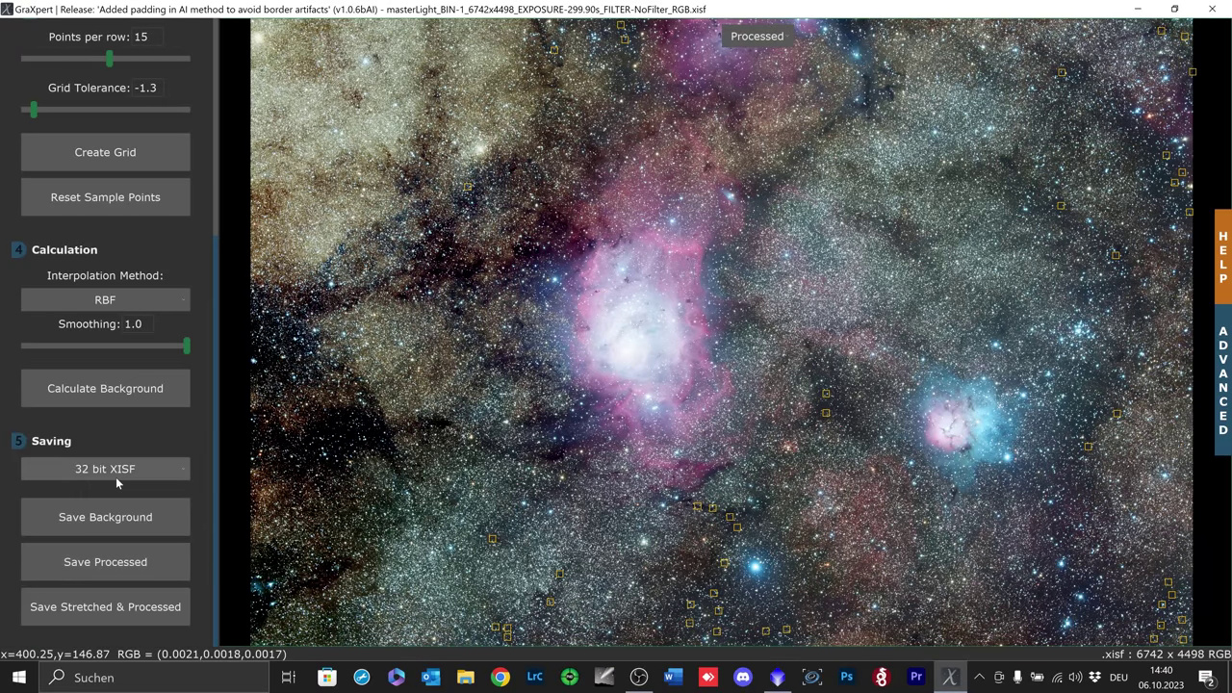
pyautogui.click(106, 562)
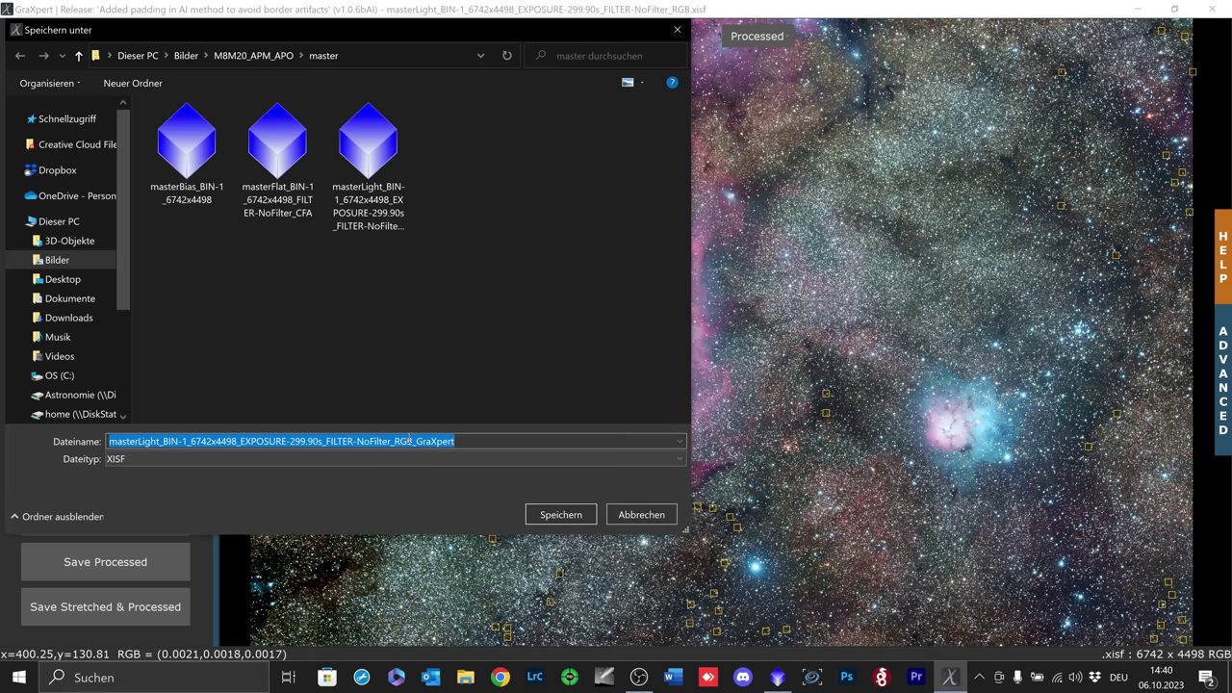
pyautogui.moveTo(392, 441); pyautogui.dragTo(77, 441)
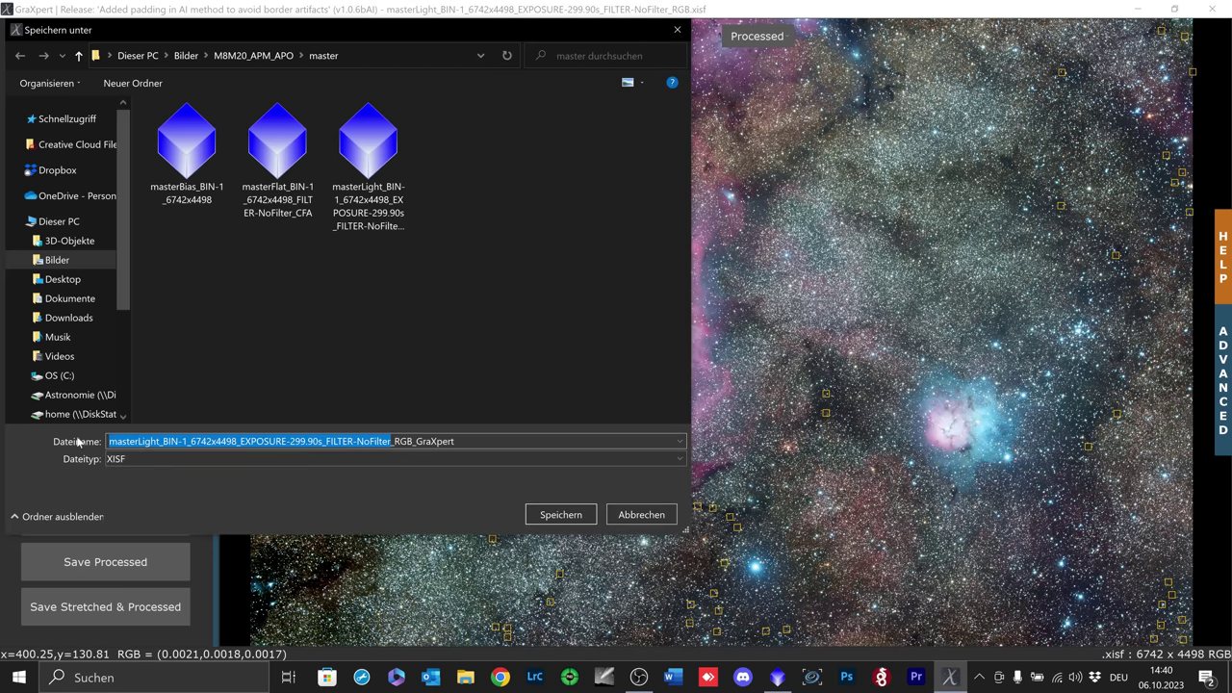
pyautogui.write('M8M20')
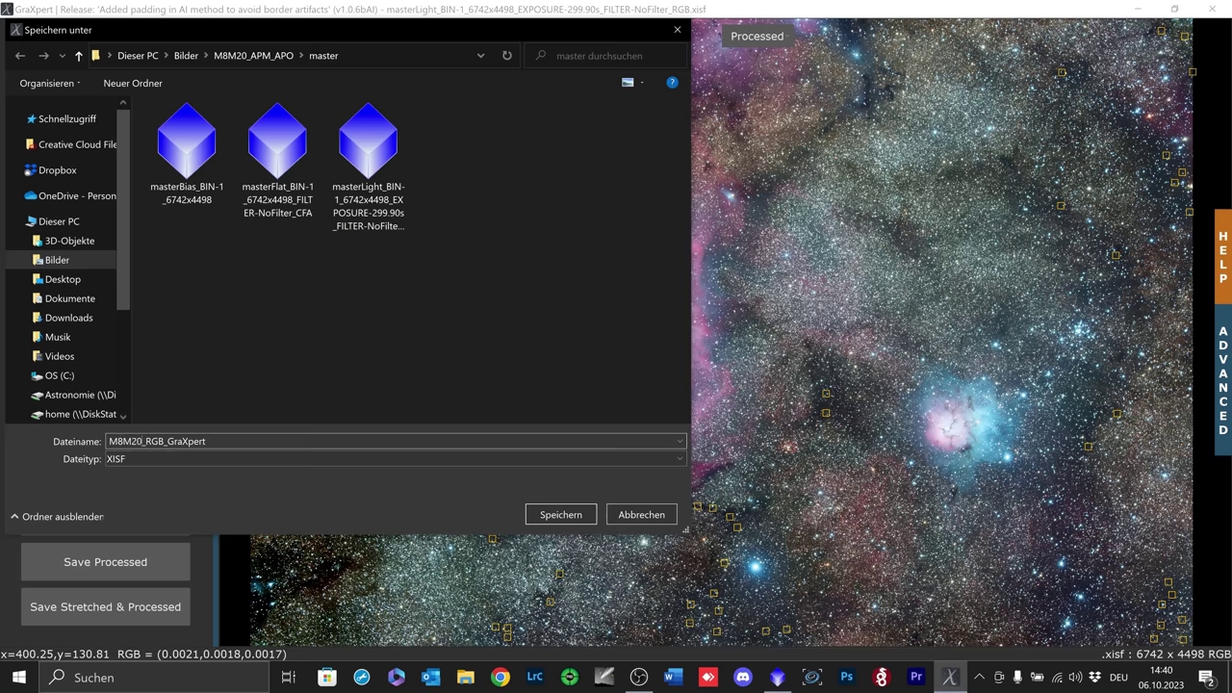
pyautogui.click(559, 515)
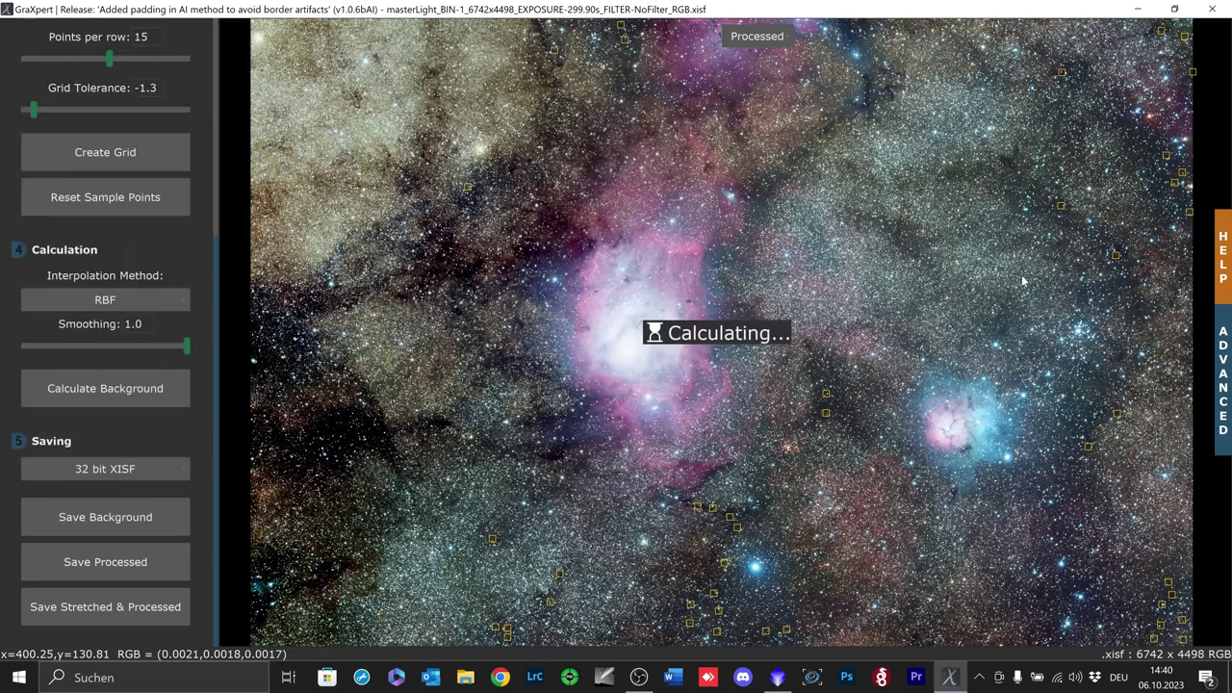
# Step: Close GraXpert, return to PixInsight and open the saved M8M20_RGB_GraXpert image from the master folder
pyautogui.click(1219, 17)
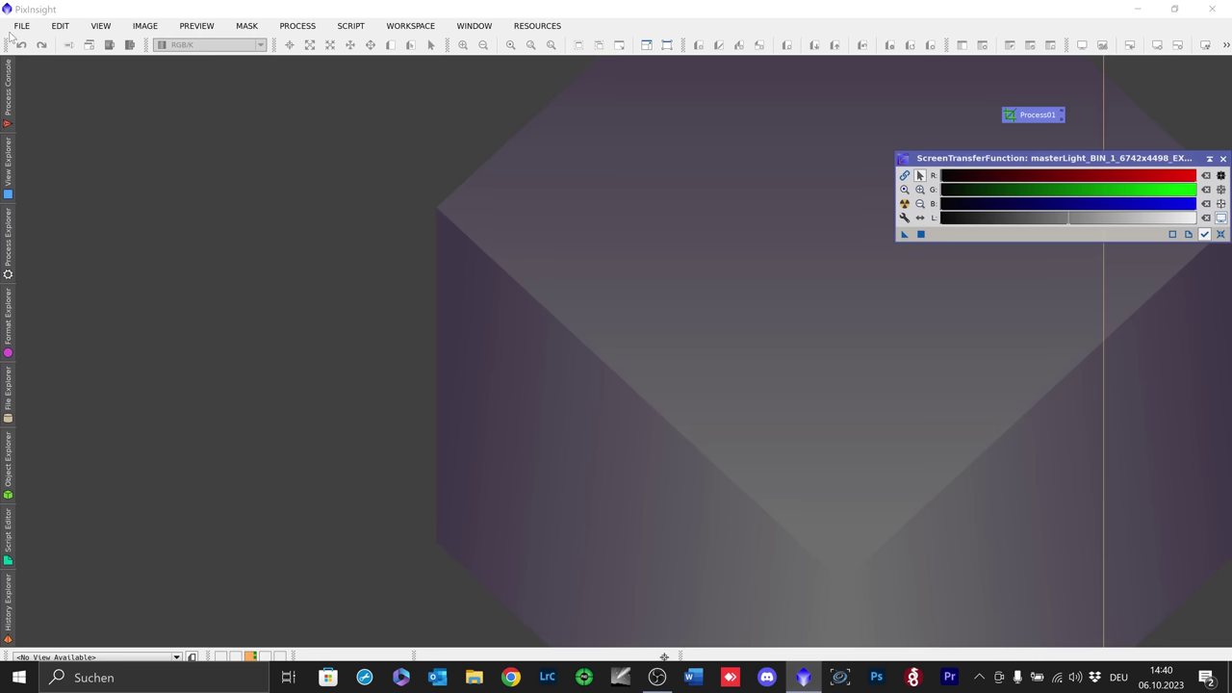
pyautogui.click(19, 26)
pyautogui.click(48, 45)
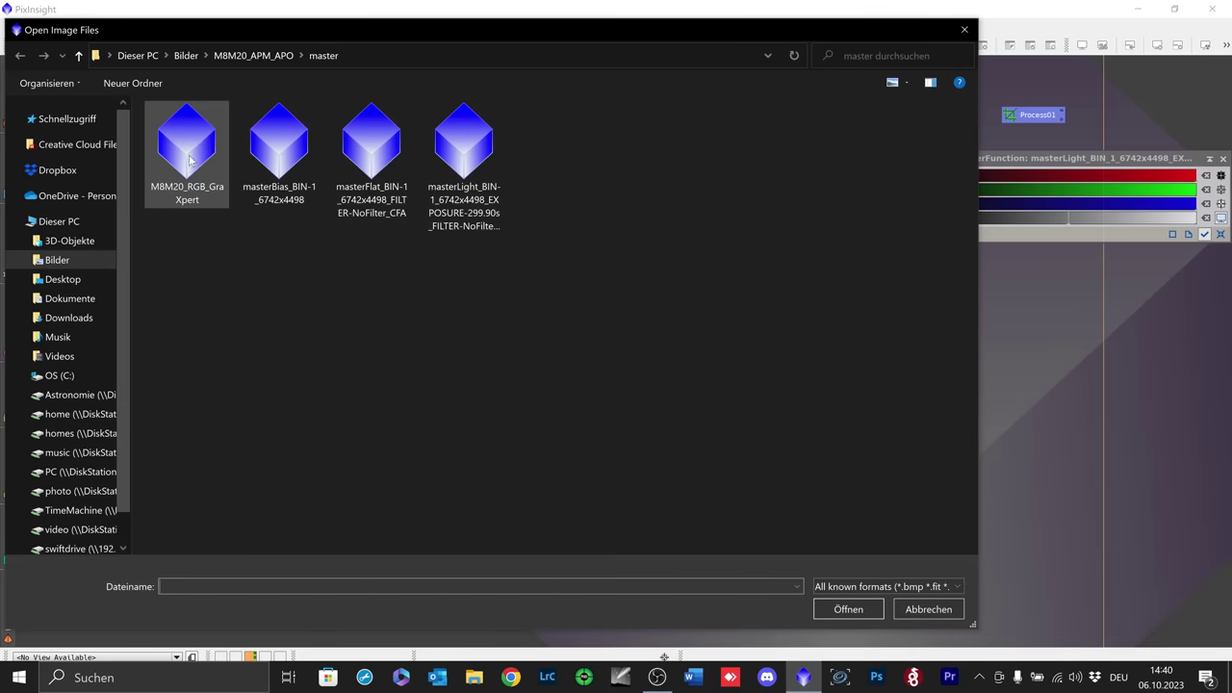
pyautogui.doubleClick(187, 154)
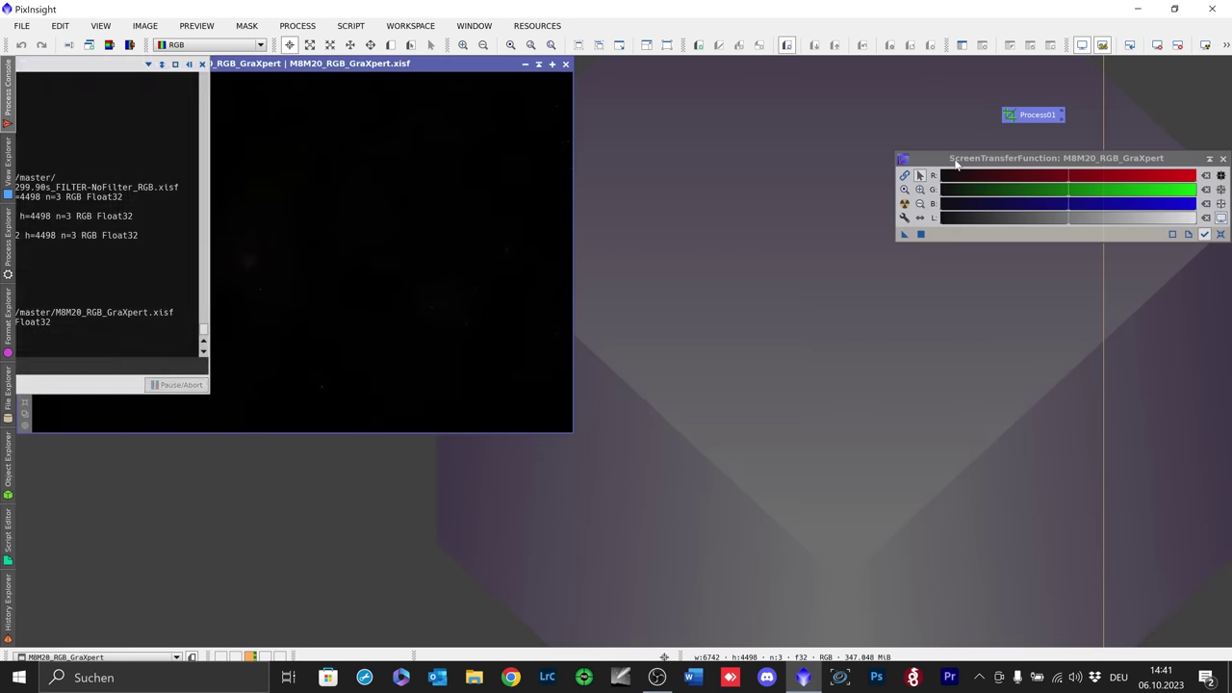
# Step: Apply an automatic screen stretch to M8M20_RGB_GraXpert, followed by a stronger stretch that brightens its dark background areas
pyautogui.click(905, 204)
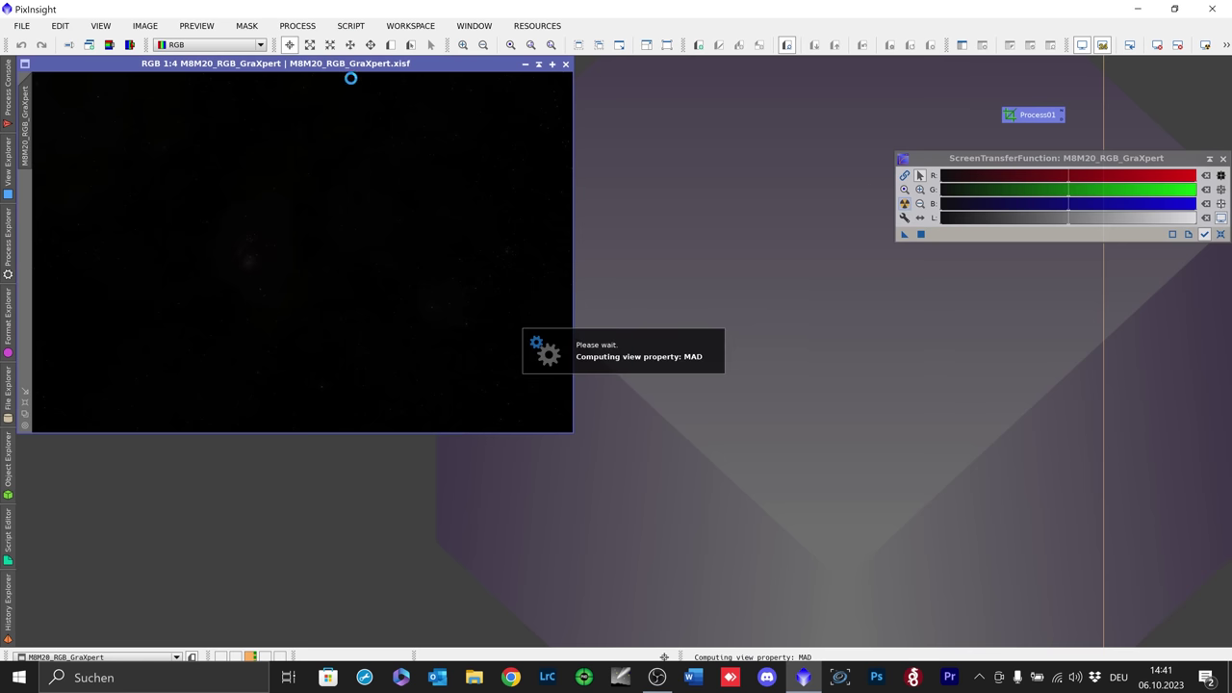
pyautogui.moveTo(325, 66); pyautogui.dragTo(551, 135)
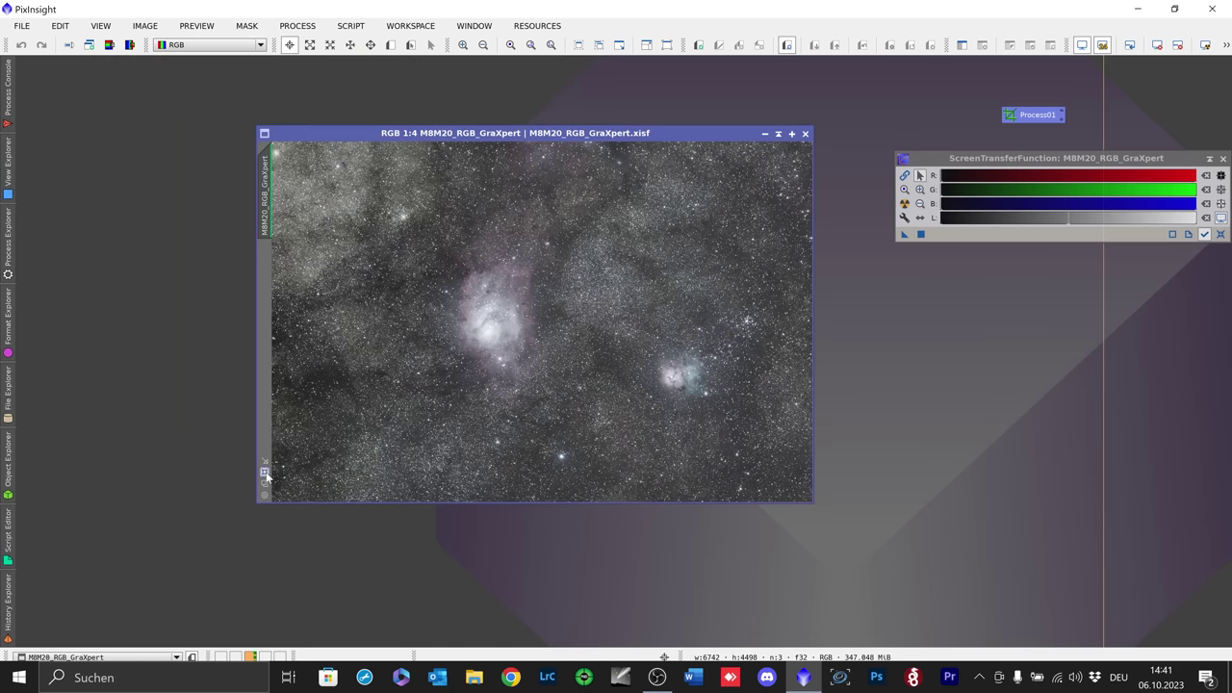
pyautogui.scroll(1, 572, 204)
pyautogui.moveTo(653, 131); pyautogui.dragTo(577, 101)
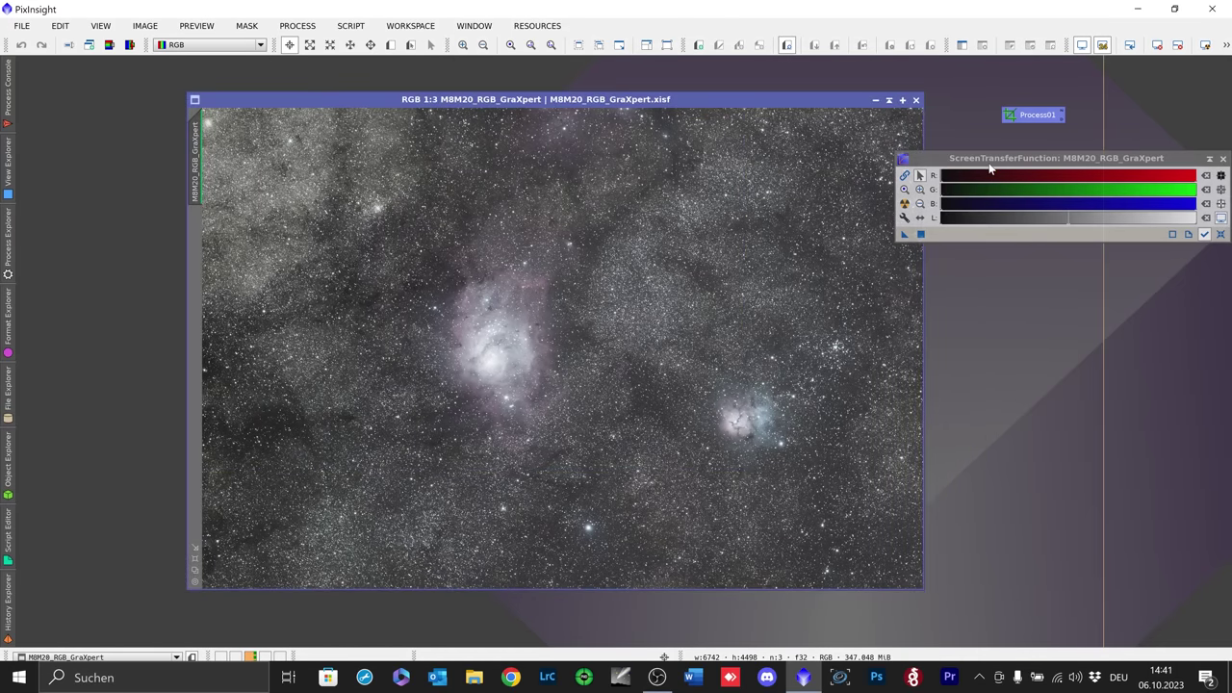
pyautogui.moveTo(990, 169); pyautogui.dragTo(1045, 193)
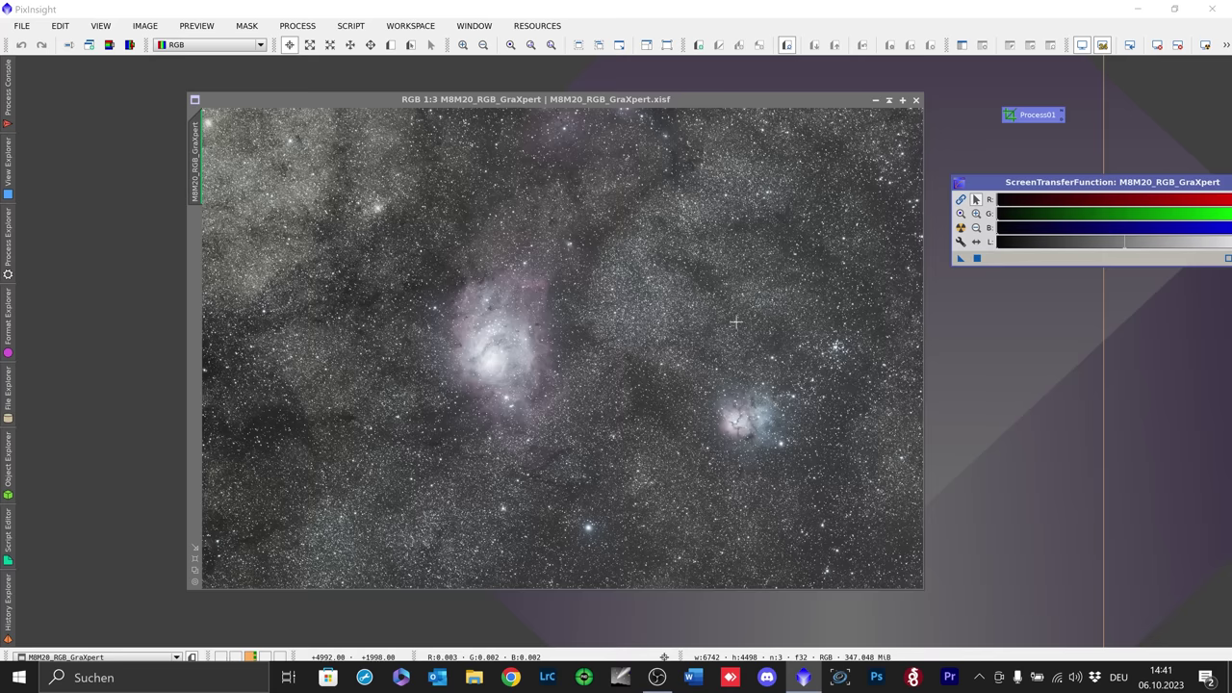
pyautogui.click(960, 229)
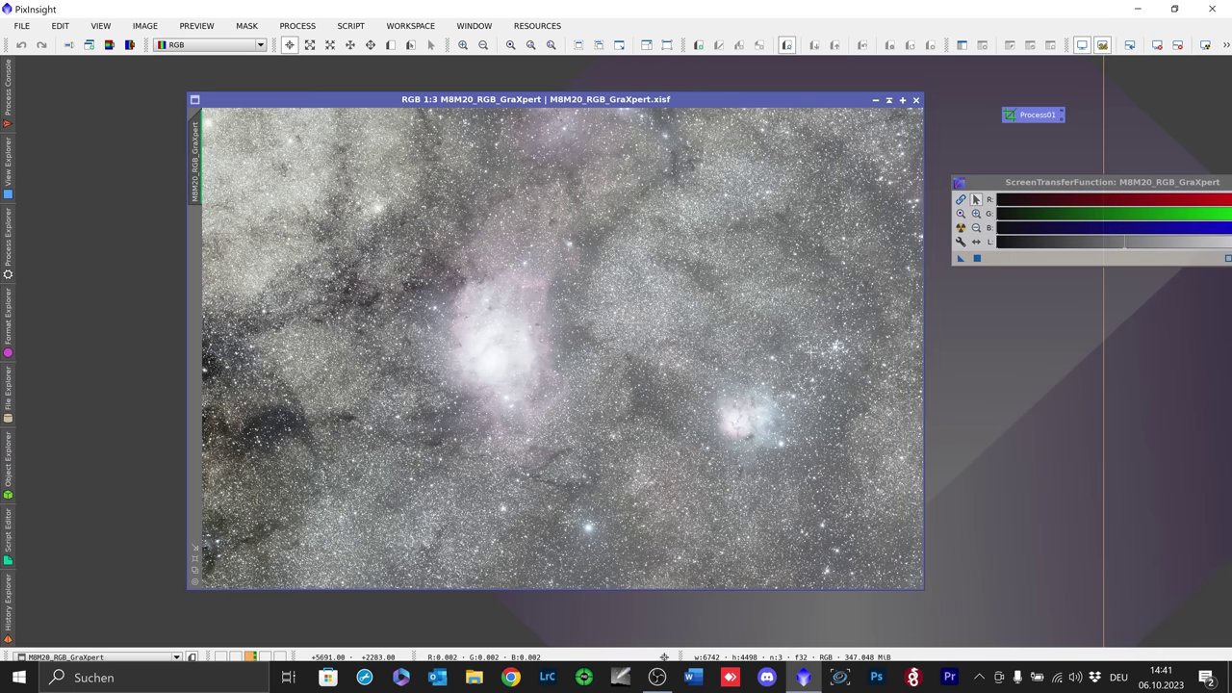
# Step: Define a small preview over a dark background patch below the Trifid nebula and restore the normal automatic screen stretch
pyautogui.click(390, 45)
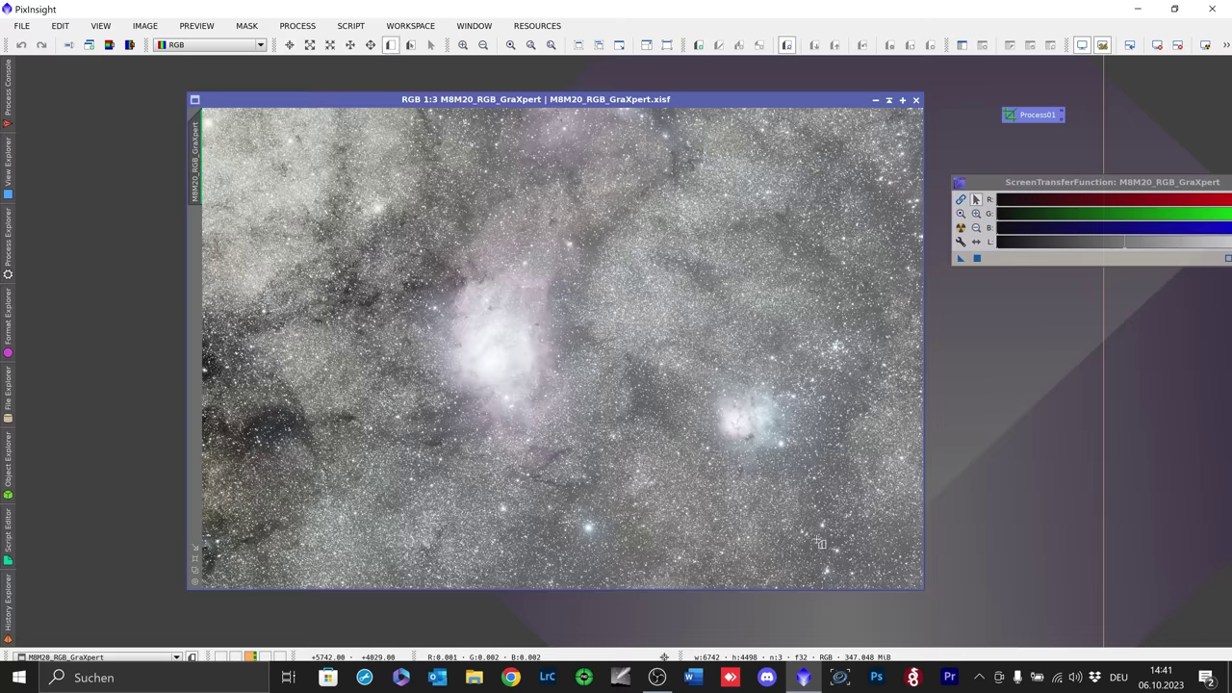
pyautogui.moveTo(826, 540); pyautogui.dragTo(851, 548)
pyautogui.click(959, 228)
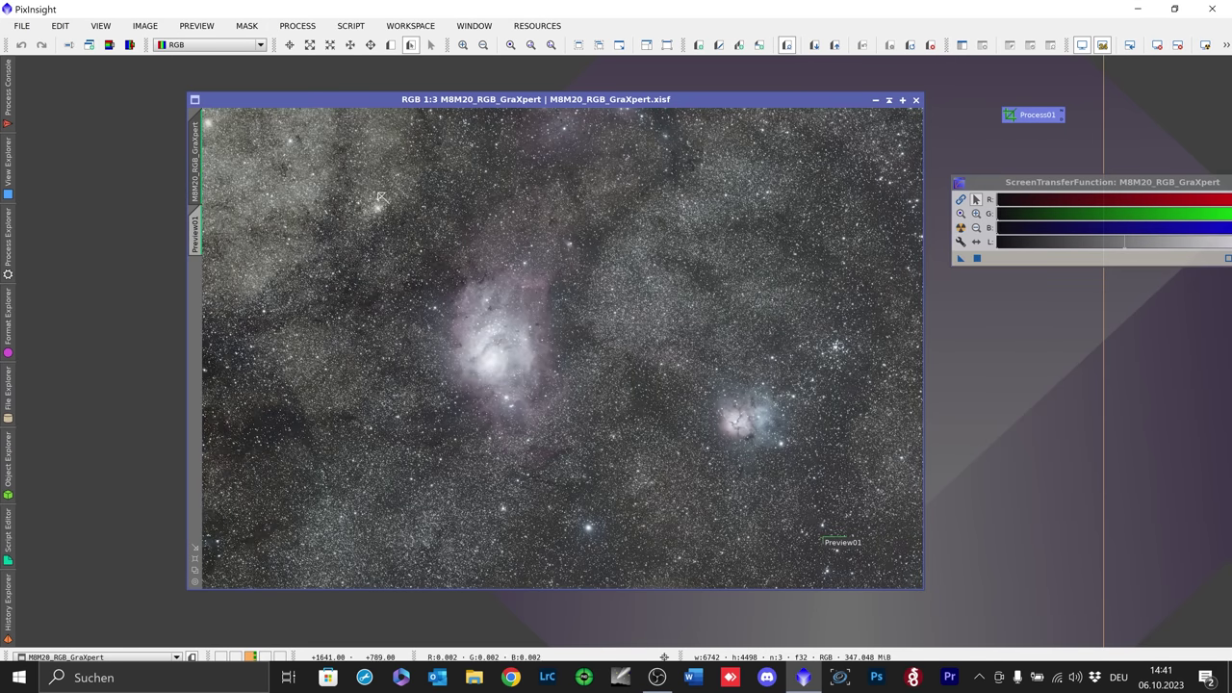
pyautogui.moveTo(530, 99); pyautogui.dragTo(486, 85)
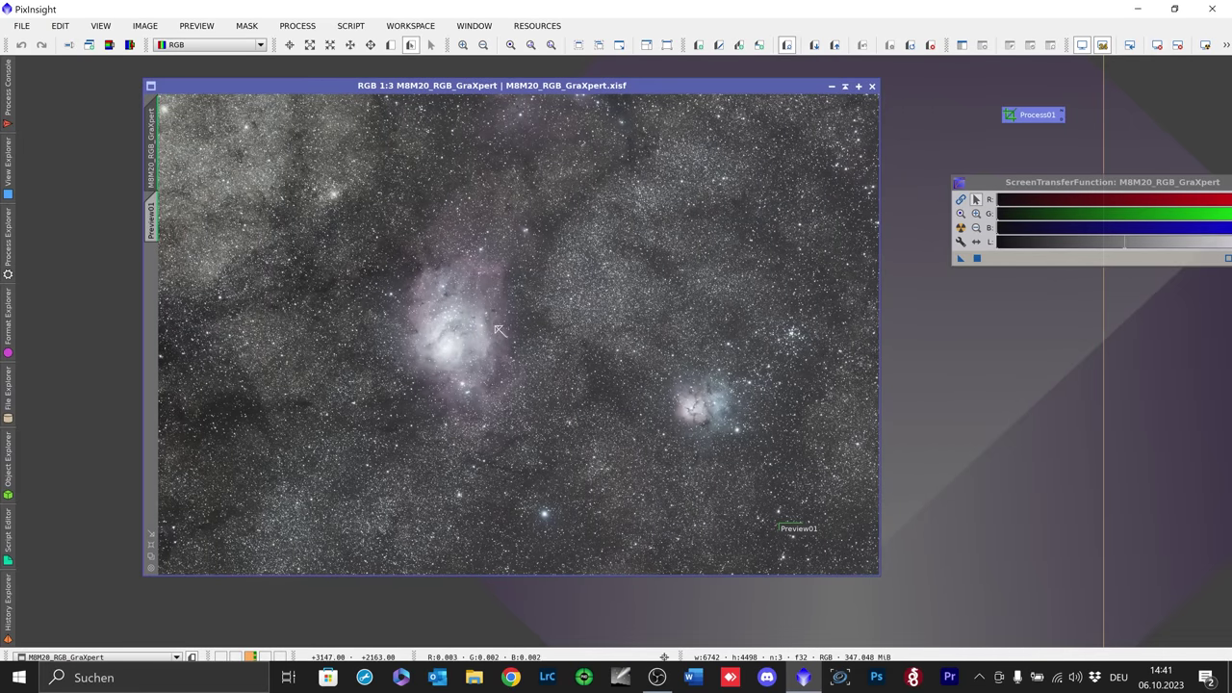
# Step: Start the ImageSolver script on the image and fill in its coordinates from an online search for M8, using the Lagoon entry
pyautogui.click(351, 26)
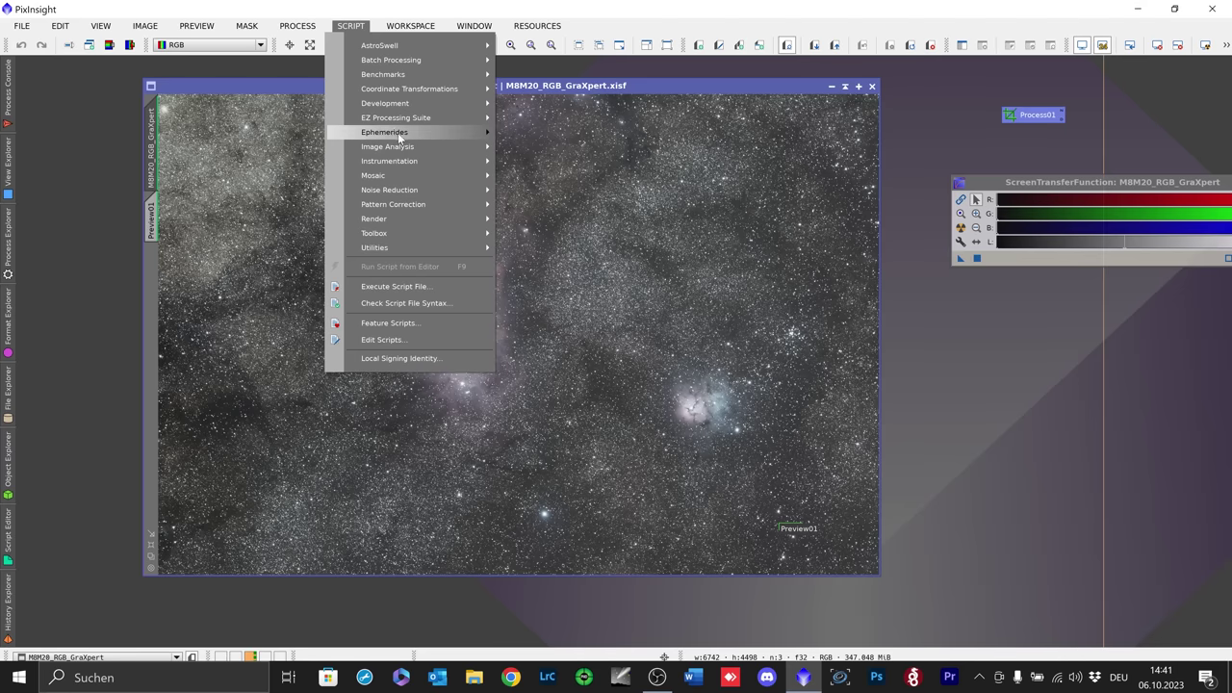
pyautogui.moveTo(426, 148)
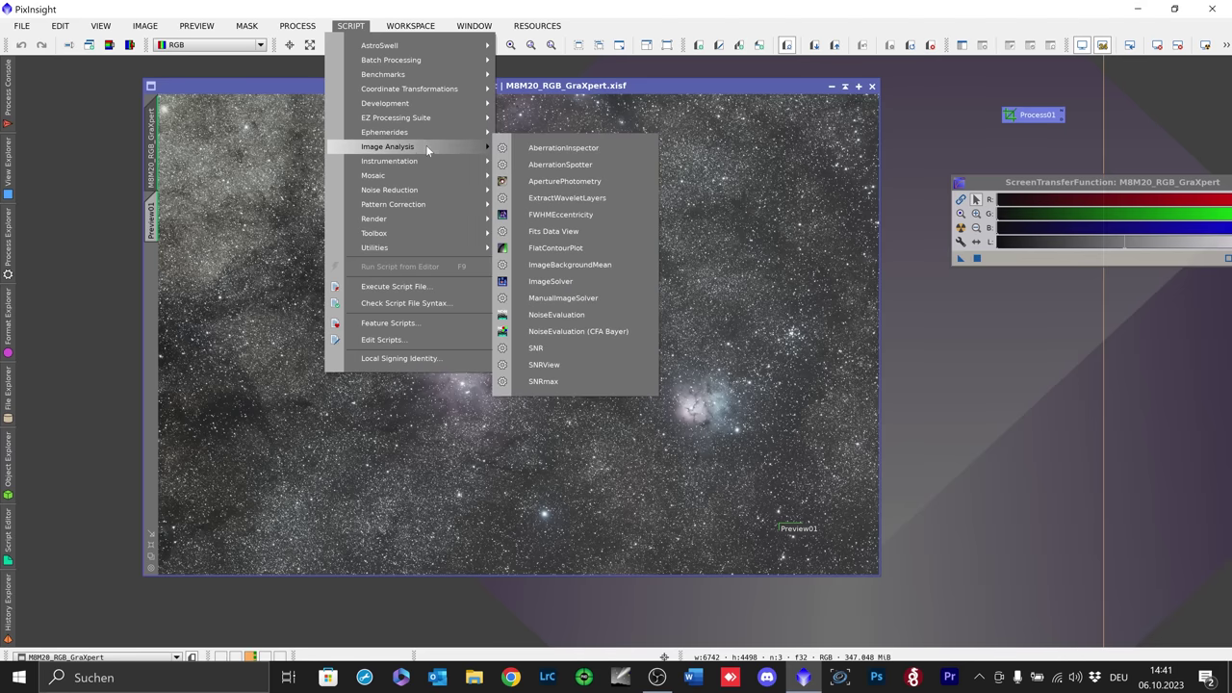
pyautogui.click(575, 280)
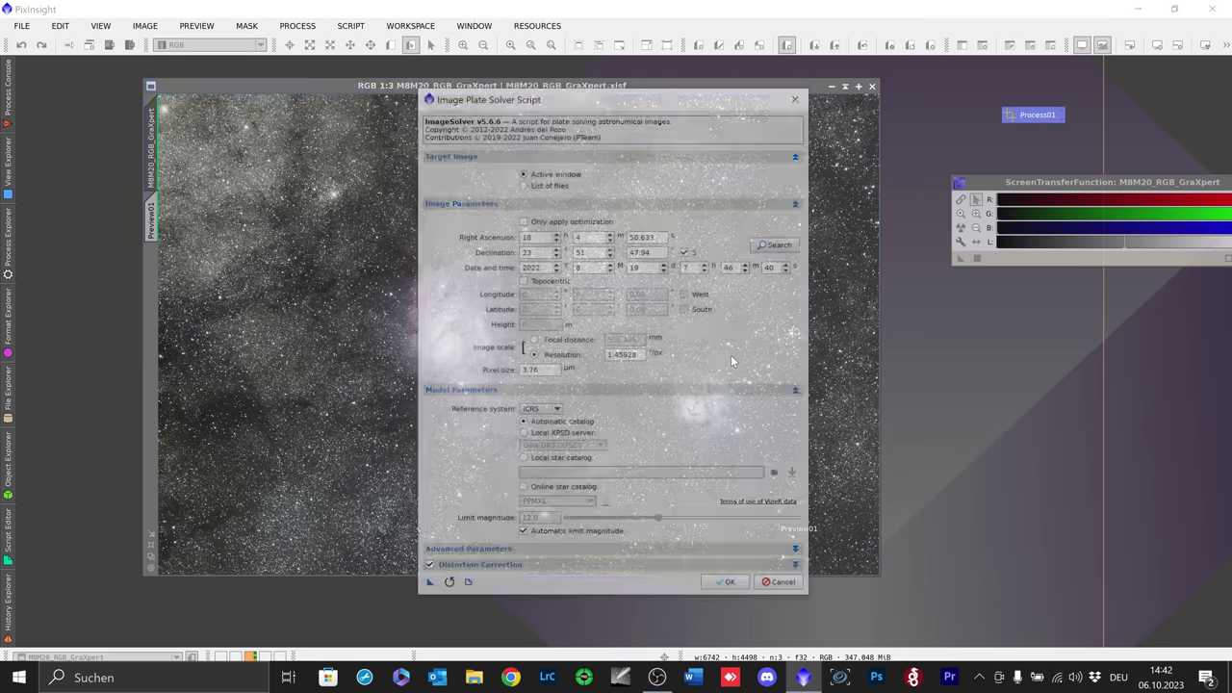
pyautogui.click(779, 245)
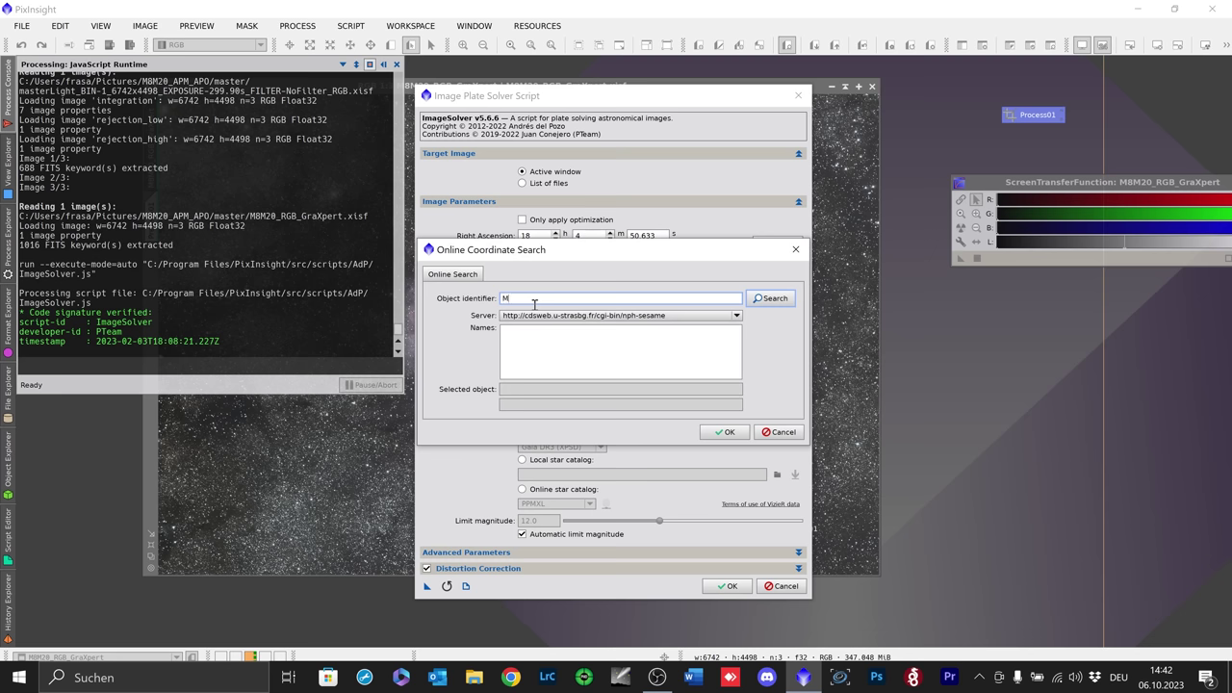
pyautogui.click(774, 298)
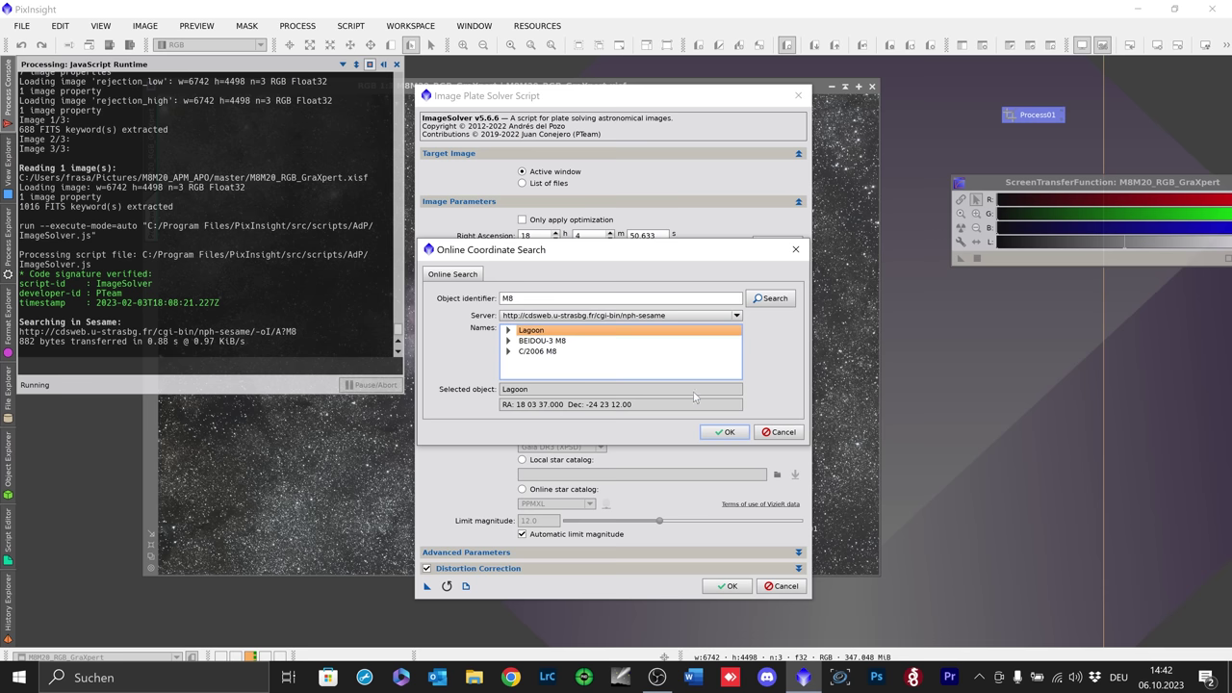
pyautogui.click(724, 431)
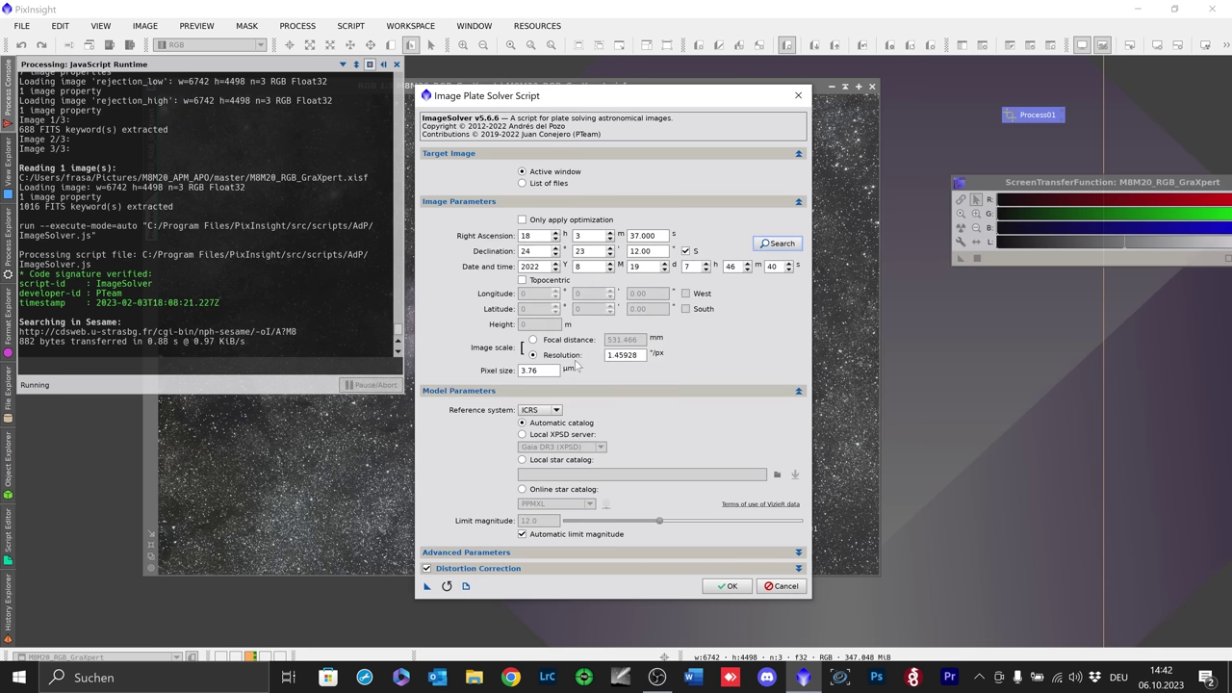
# Step: Set the image scale by a focal distance of 520 mm and a pixel size of 6.5 µm, and plate-solve the image
pyautogui.click(533, 340)
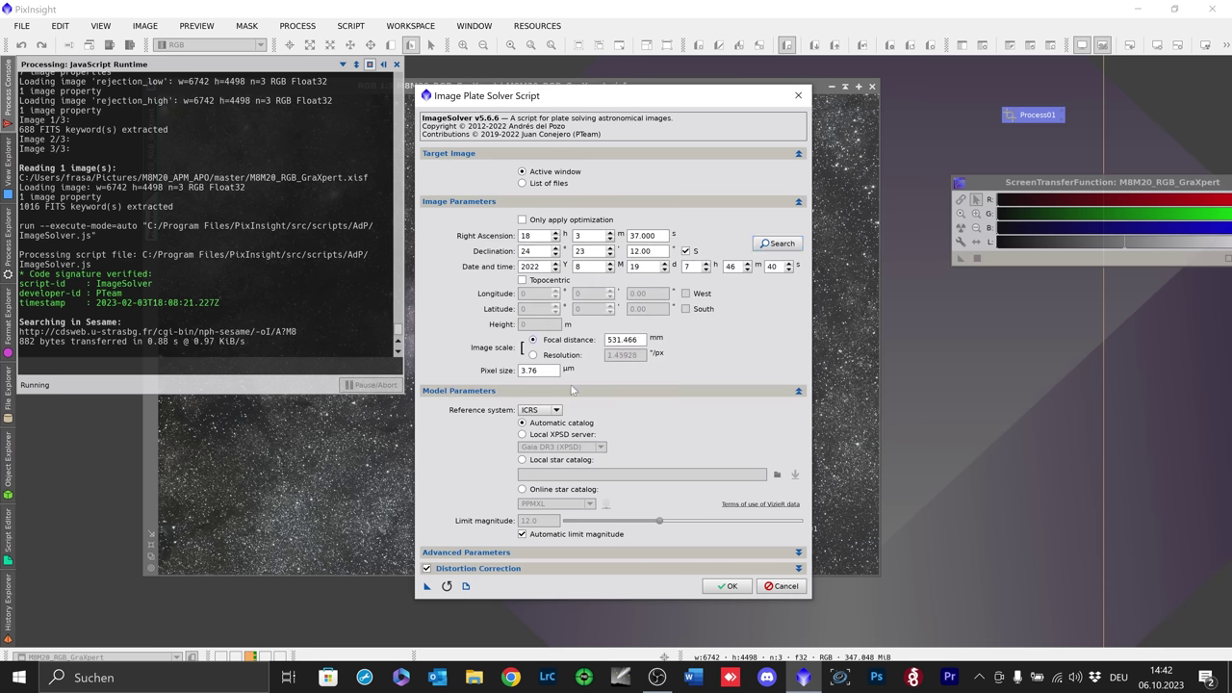
pyautogui.moveTo(558, 370); pyautogui.dragTo(500, 373)
pyautogui.write('6.5')
pyautogui.press('Tab')
pyautogui.write('520')
pyautogui.click(560, 373)
pyautogui.moveTo(624, 100); pyautogui.dragTo(686, 71)
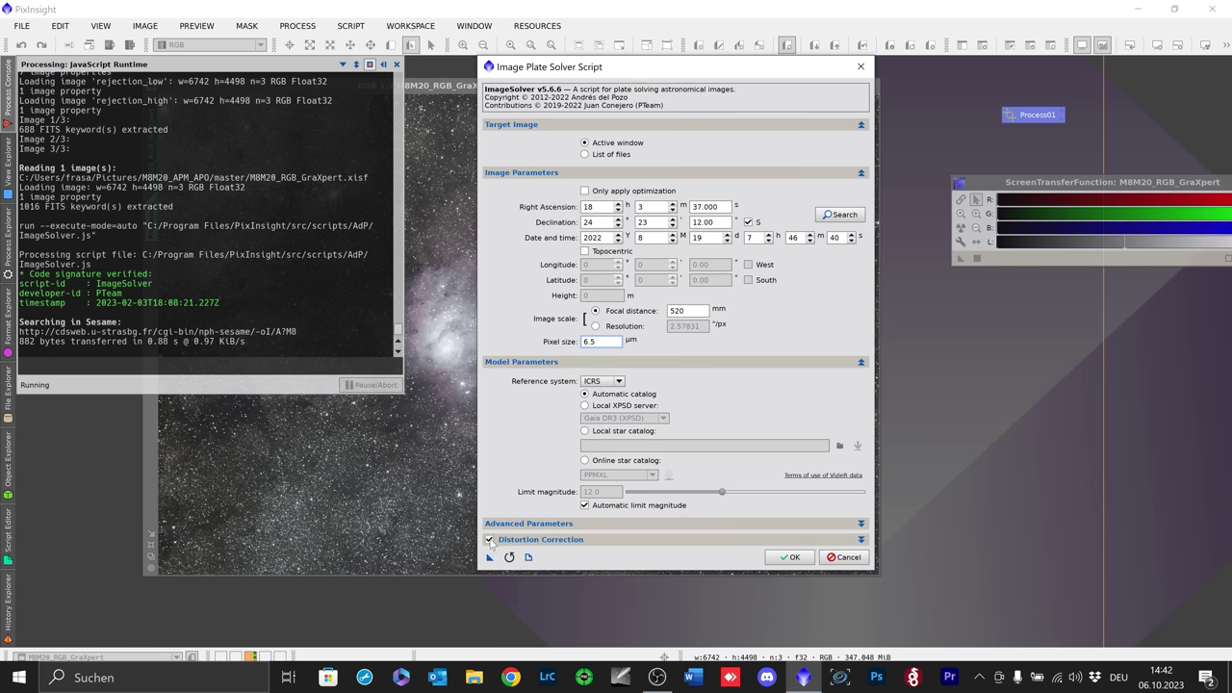
pyautogui.click(794, 558)
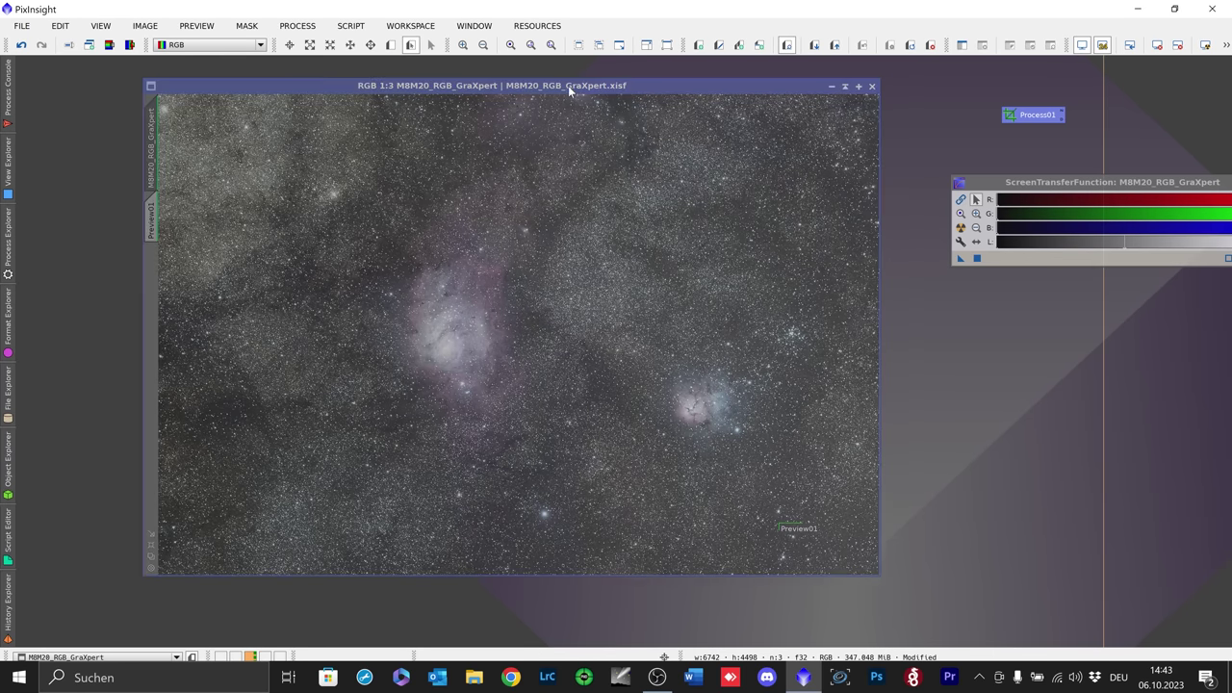
# Step: Open SpectrophotometricColorCalibration beside the image and view the available QE curves without changing the selection
pyautogui.moveTo(568, 86); pyautogui.dragTo(556, 86)
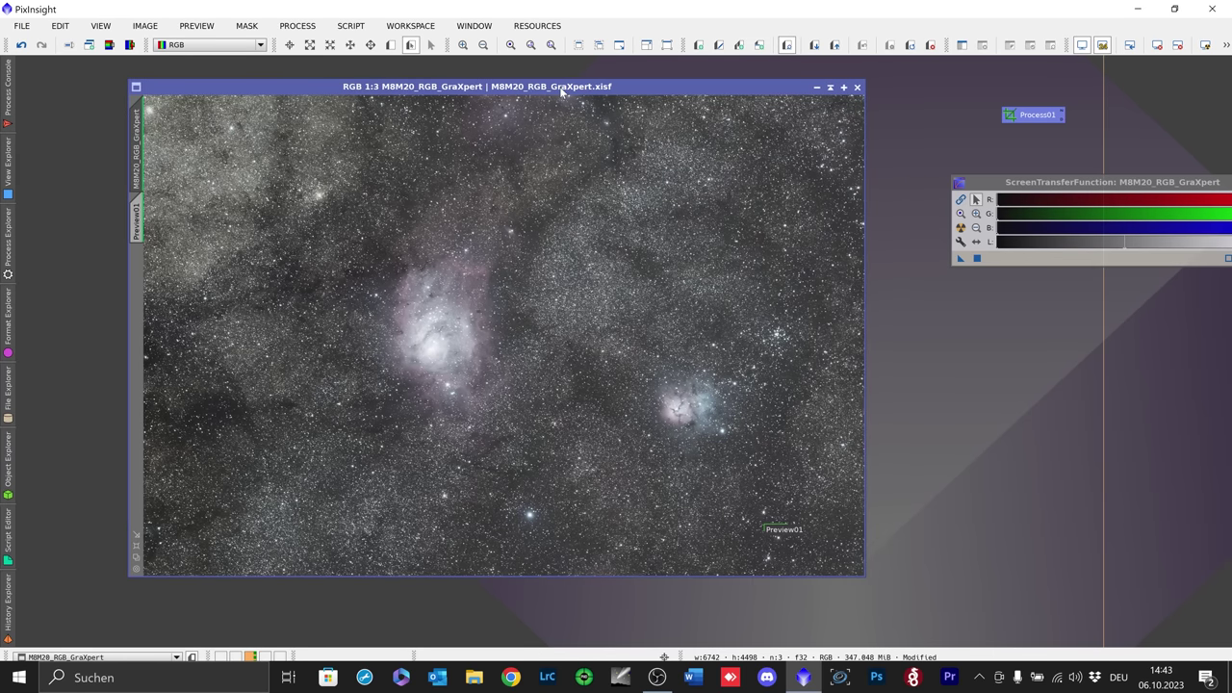
pyautogui.click(297, 26)
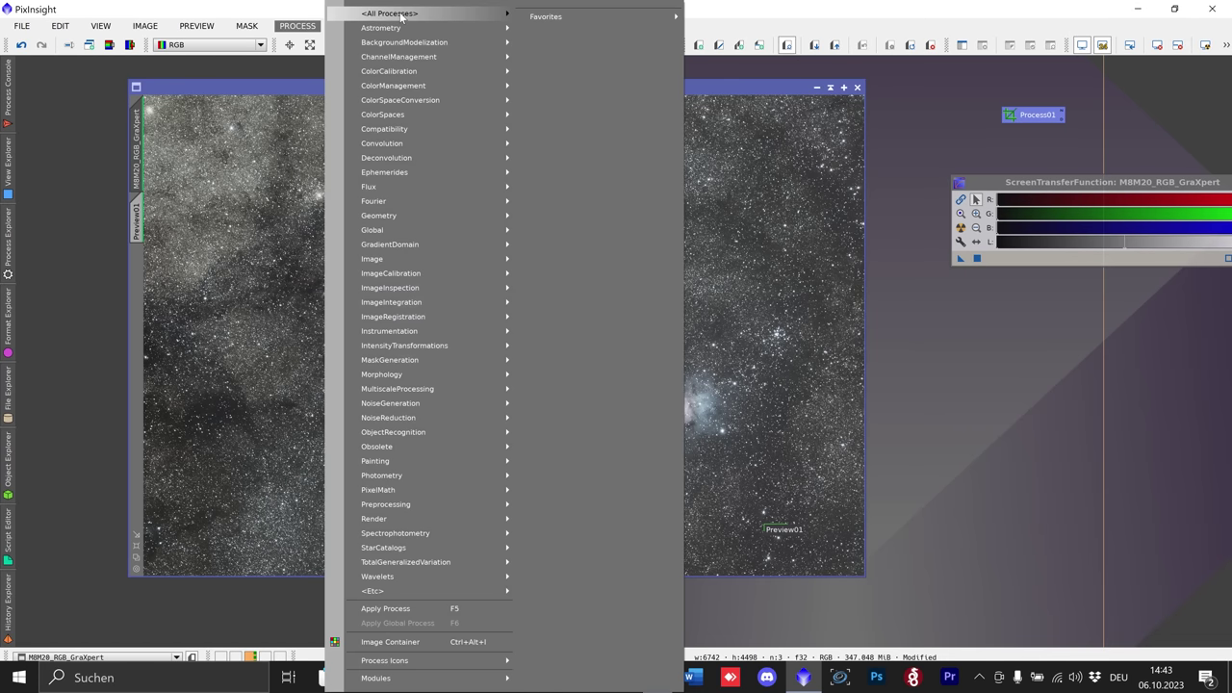
pyautogui.moveTo(400, 15)
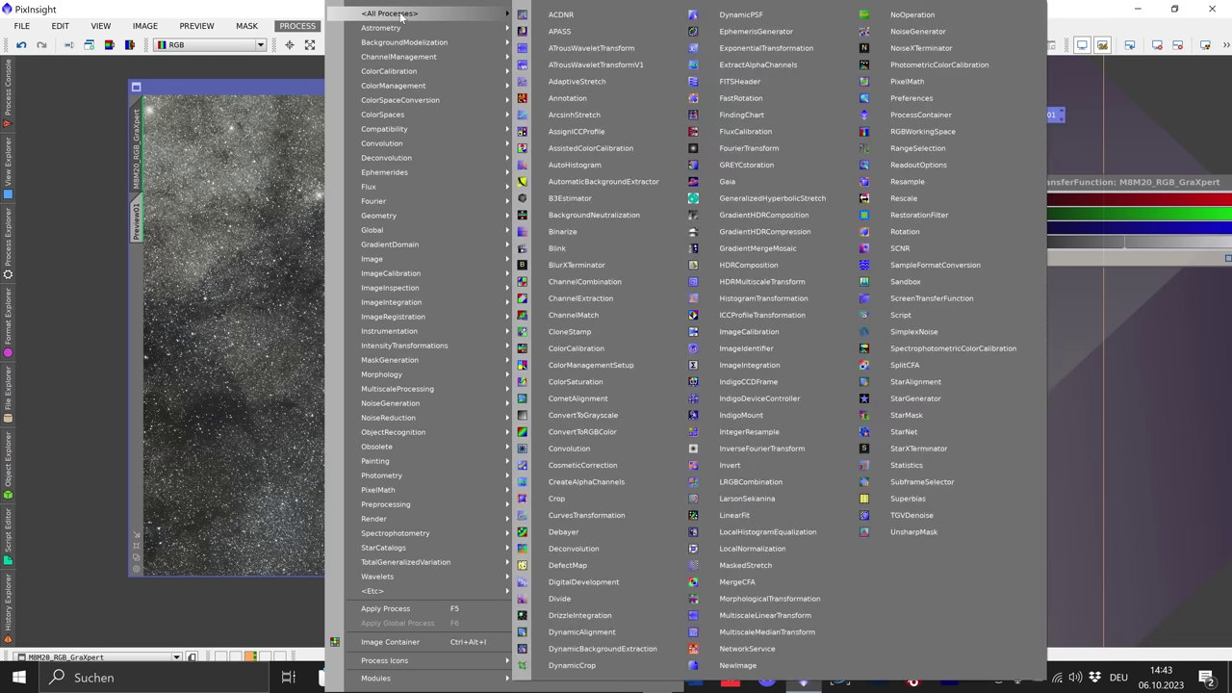
pyautogui.click(940, 350)
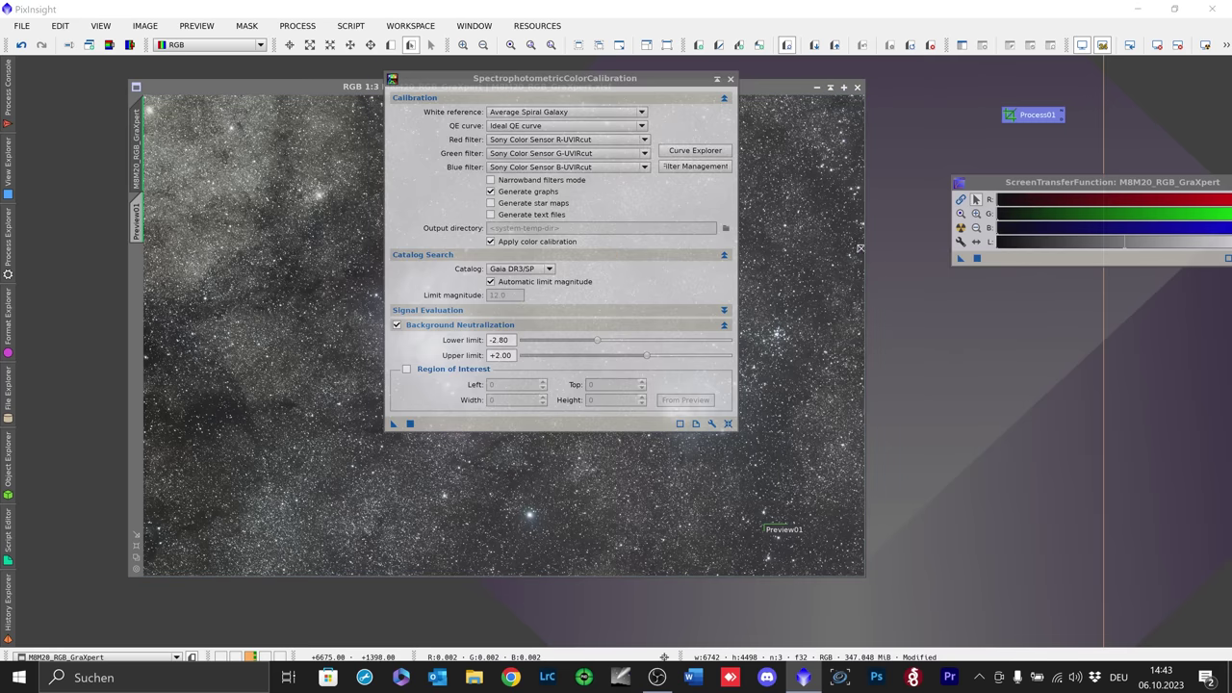
pyautogui.moveTo(558, 86); pyautogui.dragTo(784, 96)
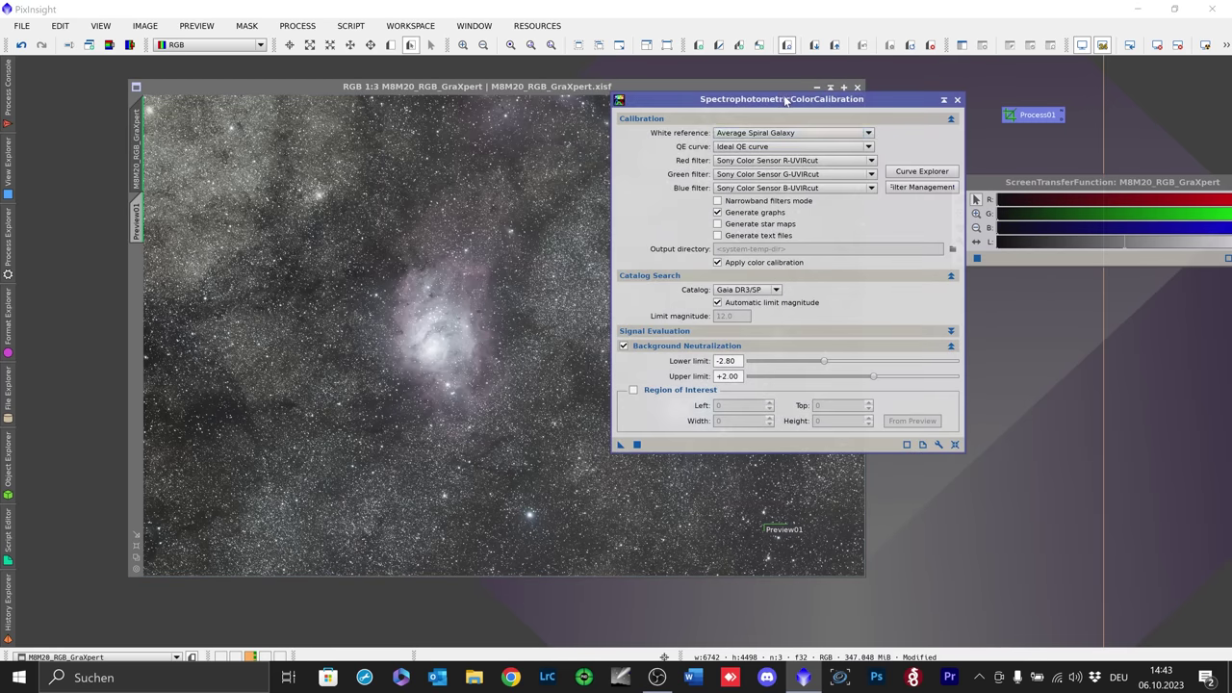
pyautogui.click(869, 147)
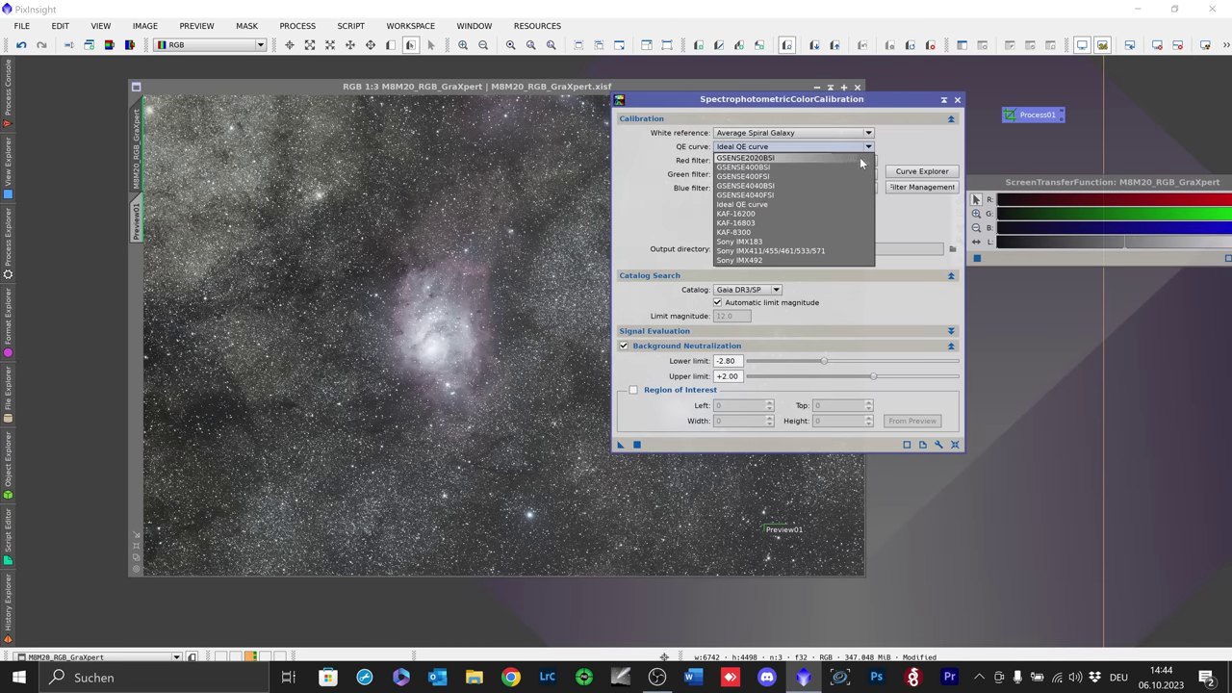
pyautogui.click(911, 143)
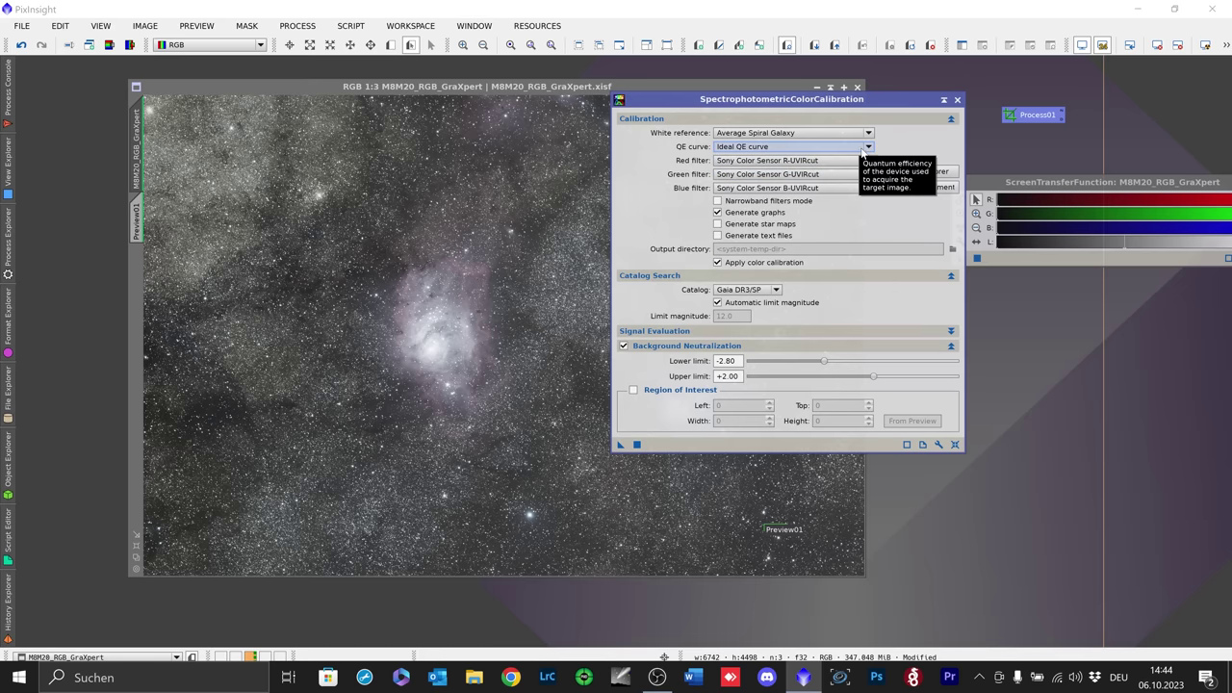
# Step: Keep the Ideal QE curve selected and set the red filter to Canon EOS 5D Mark II R
pyautogui.click(869, 146)
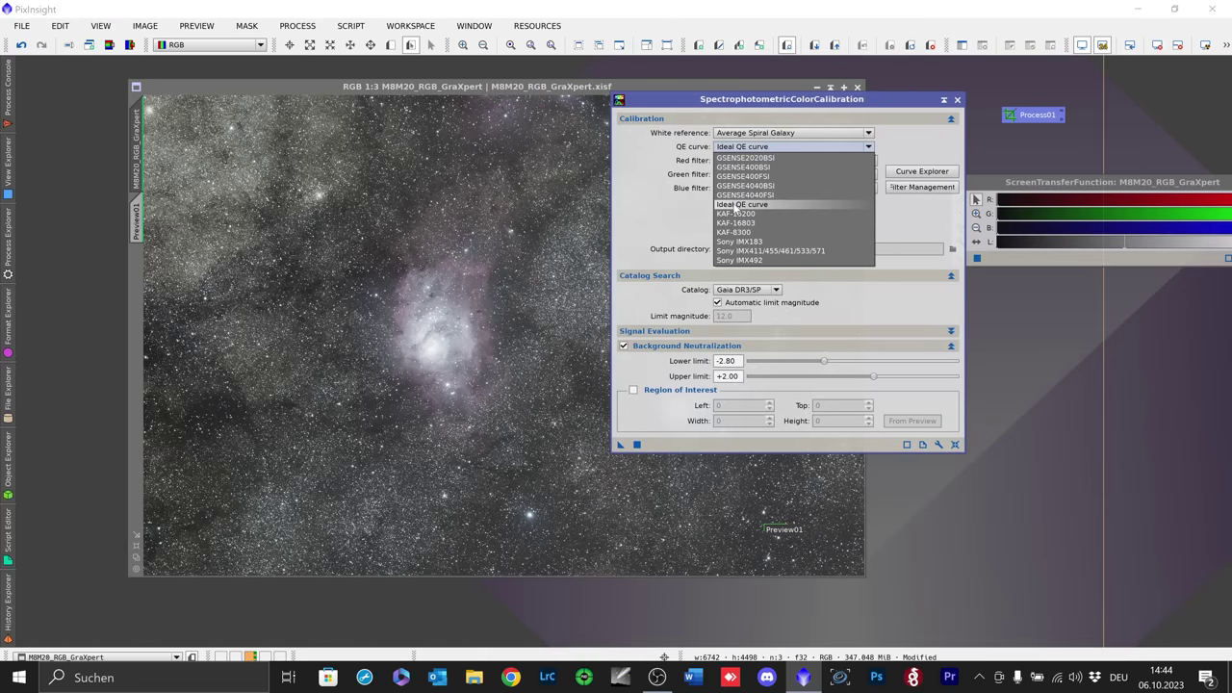
pyautogui.click(735, 206)
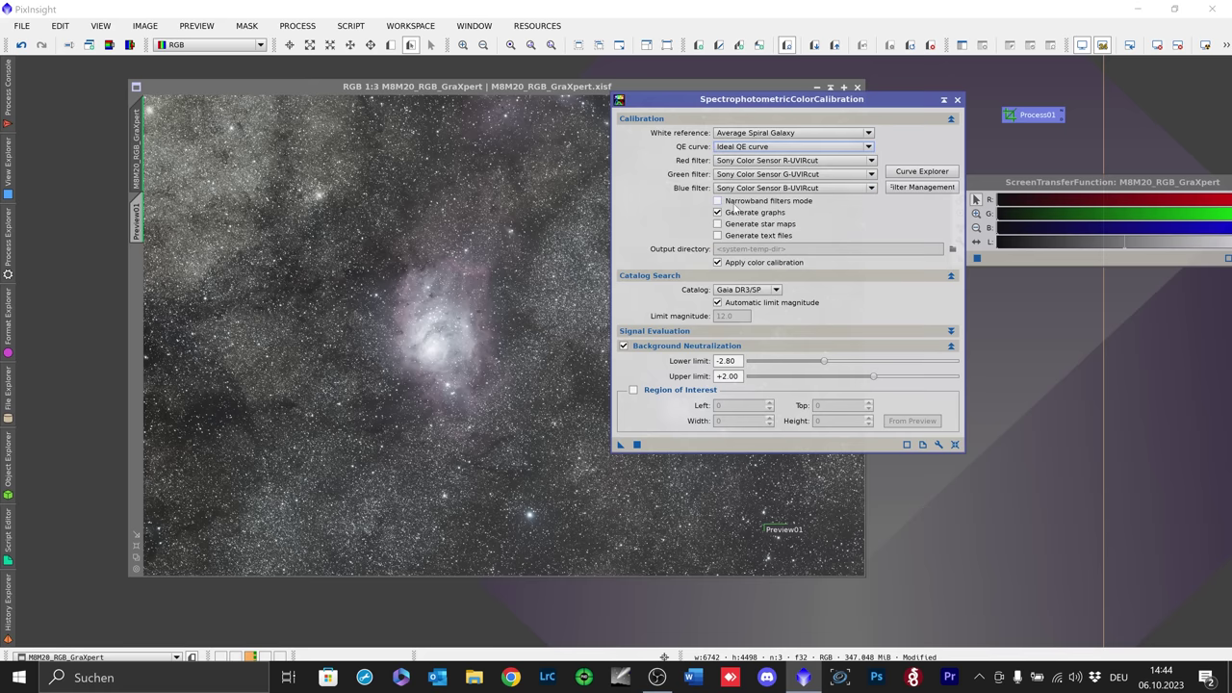
pyautogui.click(870, 161)
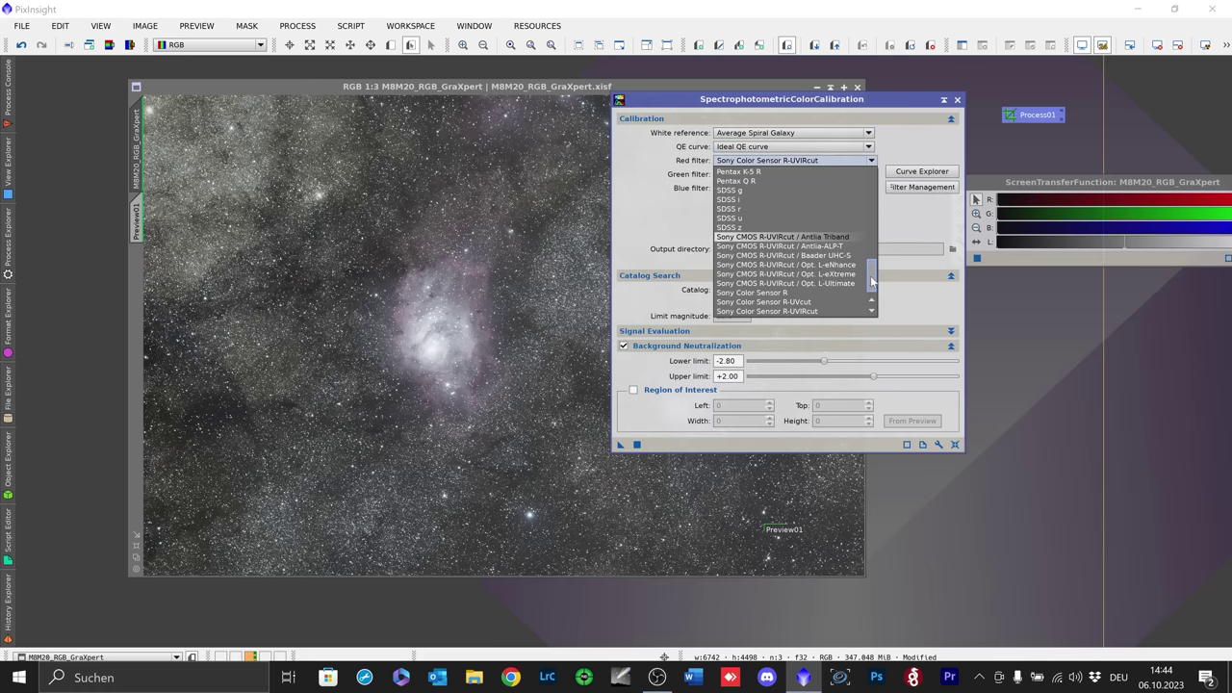
pyautogui.moveTo(872, 281); pyautogui.dragTo(873, 291)
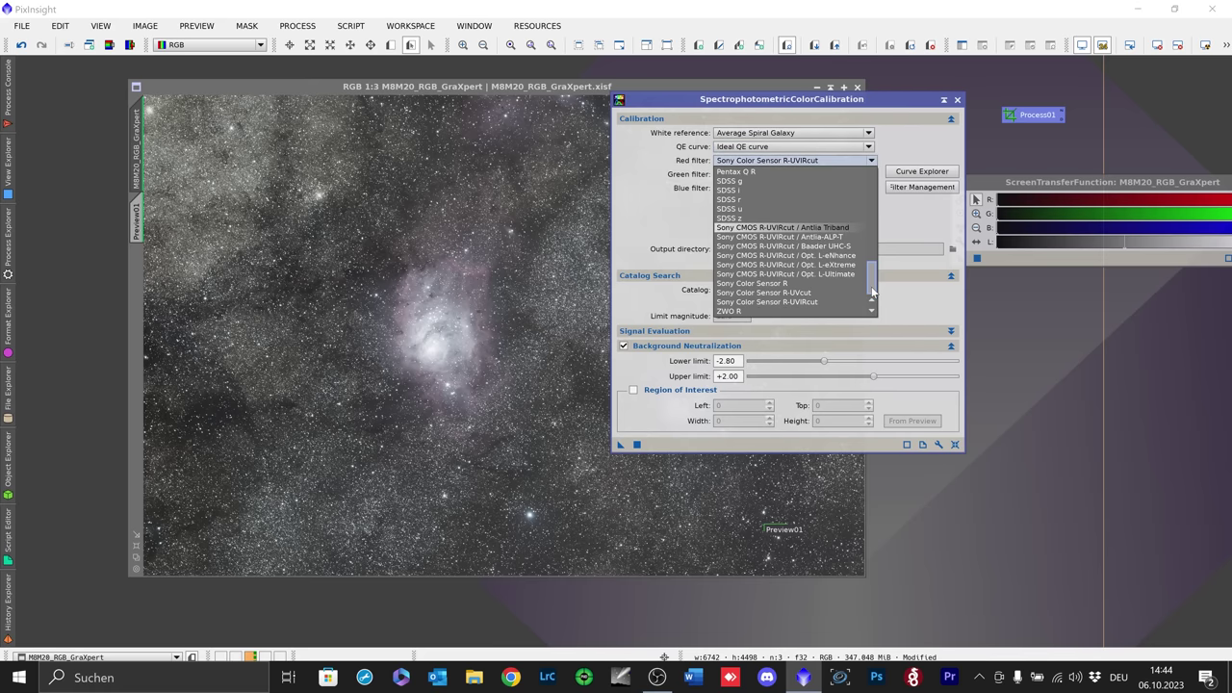
pyautogui.moveTo(872, 292); pyautogui.dragTo(869, 199)
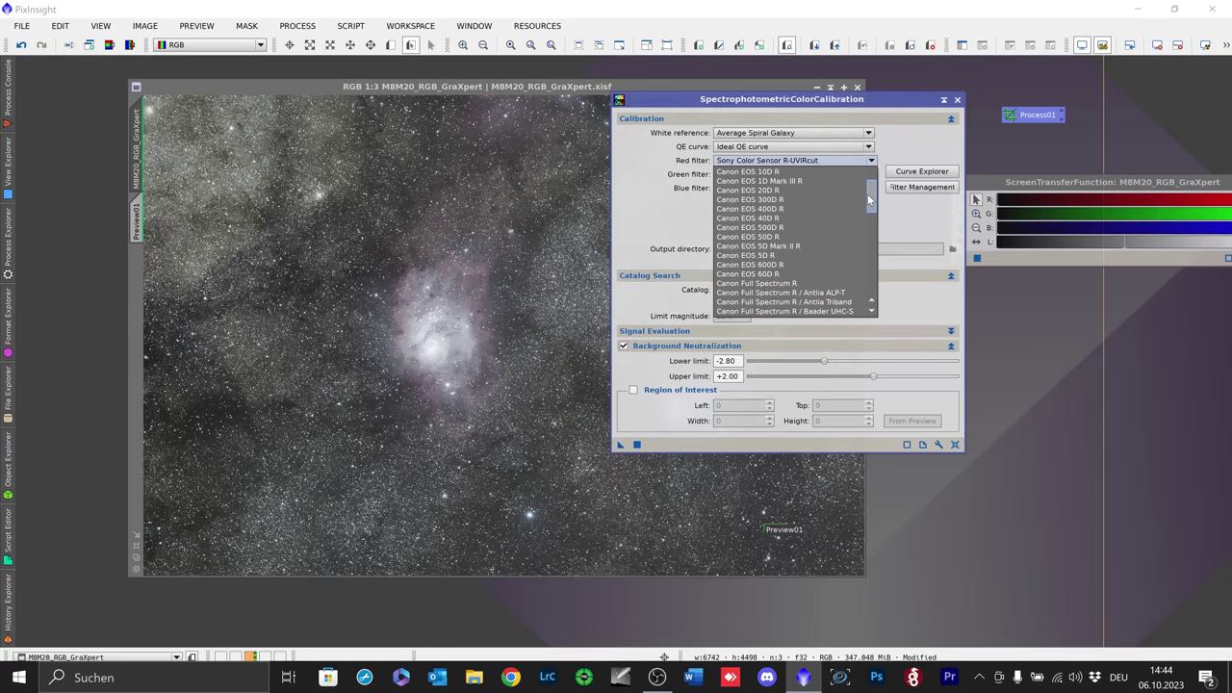
pyautogui.click(780, 247)
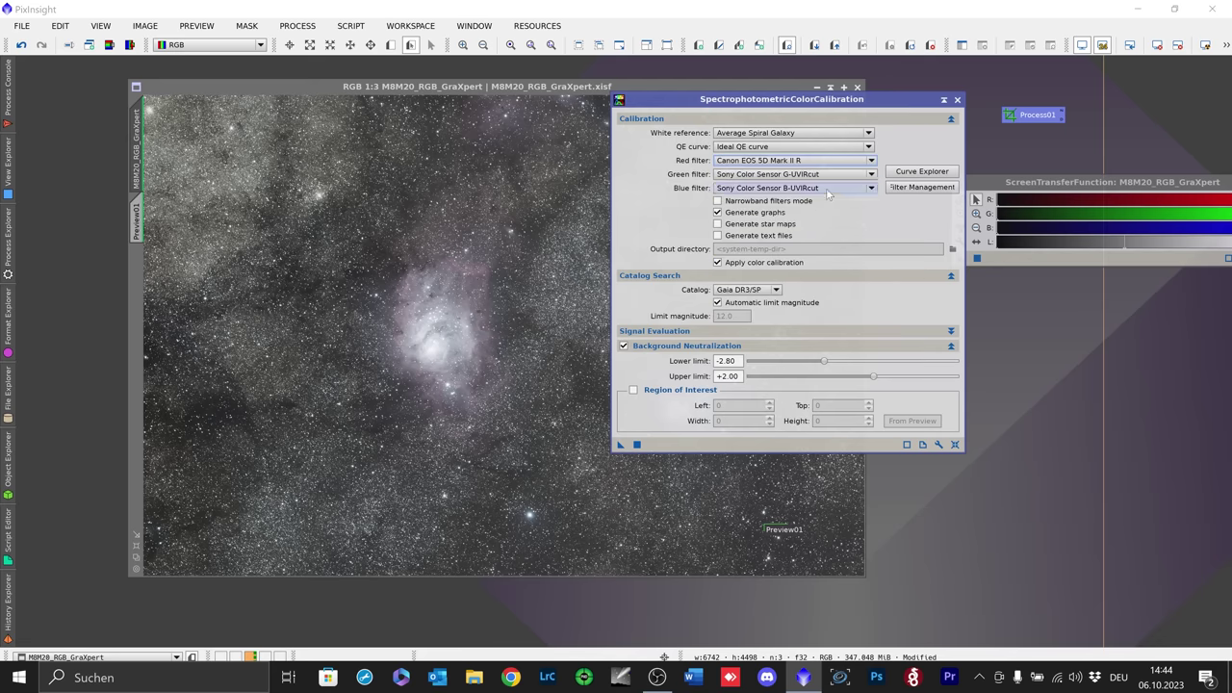
# Step: Set the green filter to Canon EOS 5D Mark II G and the blue filter to Canon EOS 5D Mark II B
pyautogui.click(870, 174)
pyautogui.moveTo(872, 287); pyautogui.dragTo(869, 208)
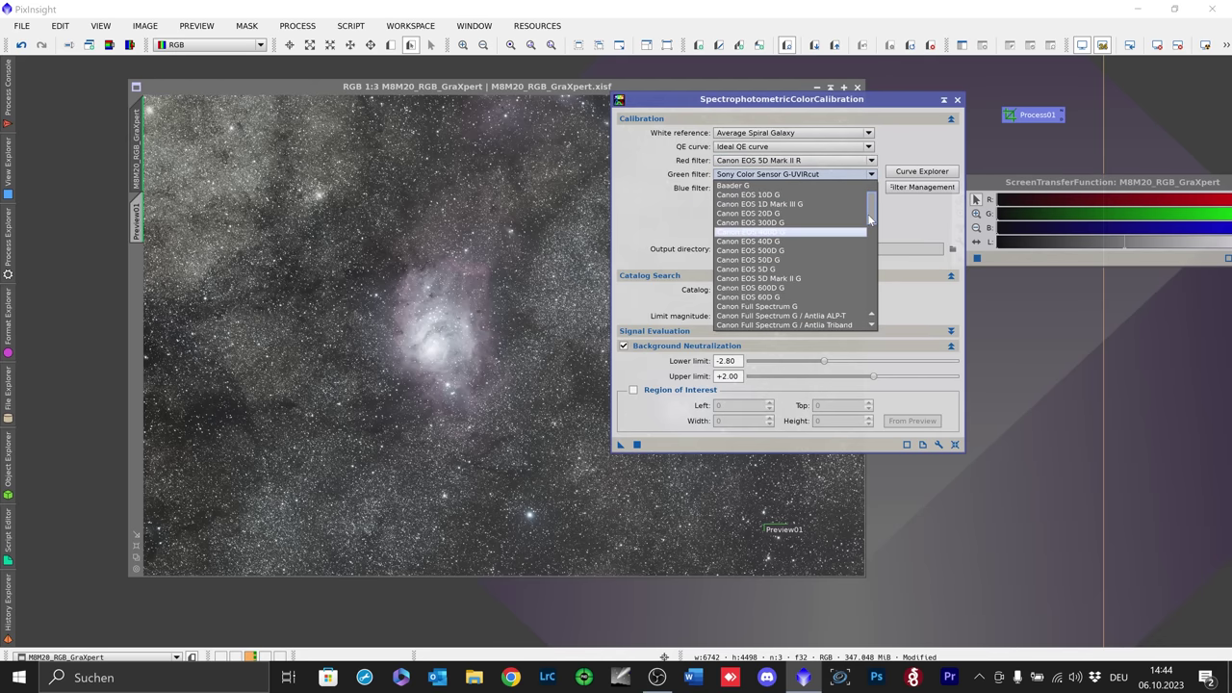
pyautogui.click(800, 275)
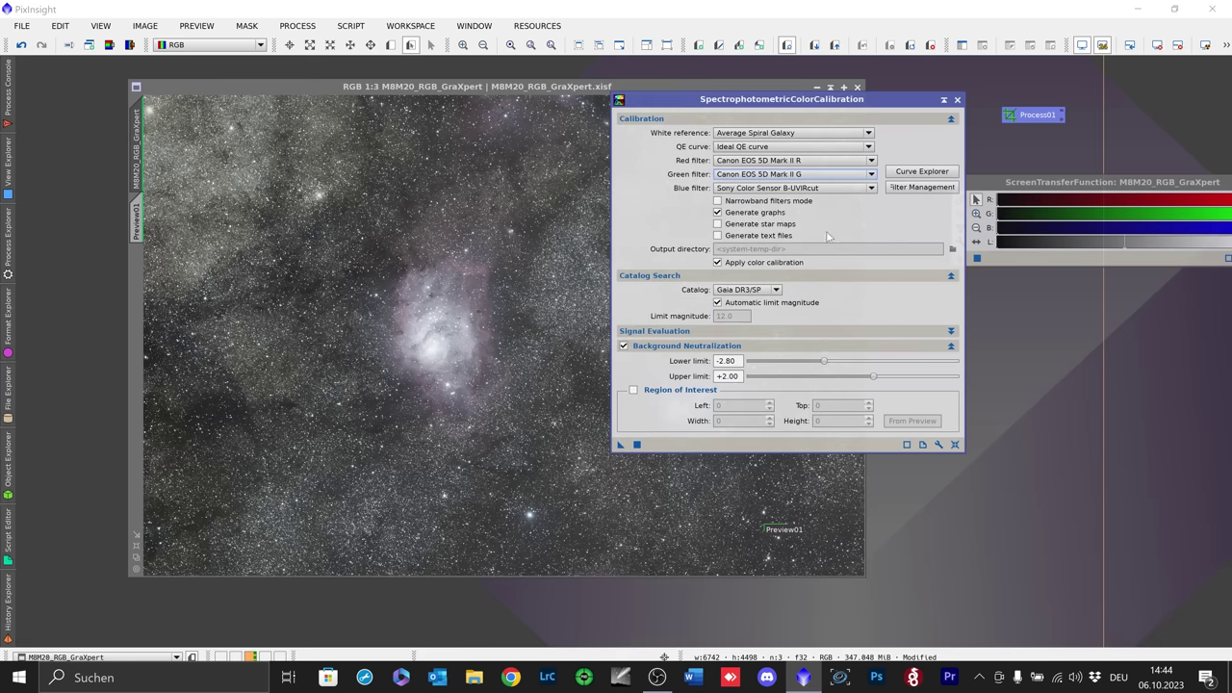
pyautogui.click(871, 188)
pyautogui.moveTo(873, 306); pyautogui.dragTo(872, 215)
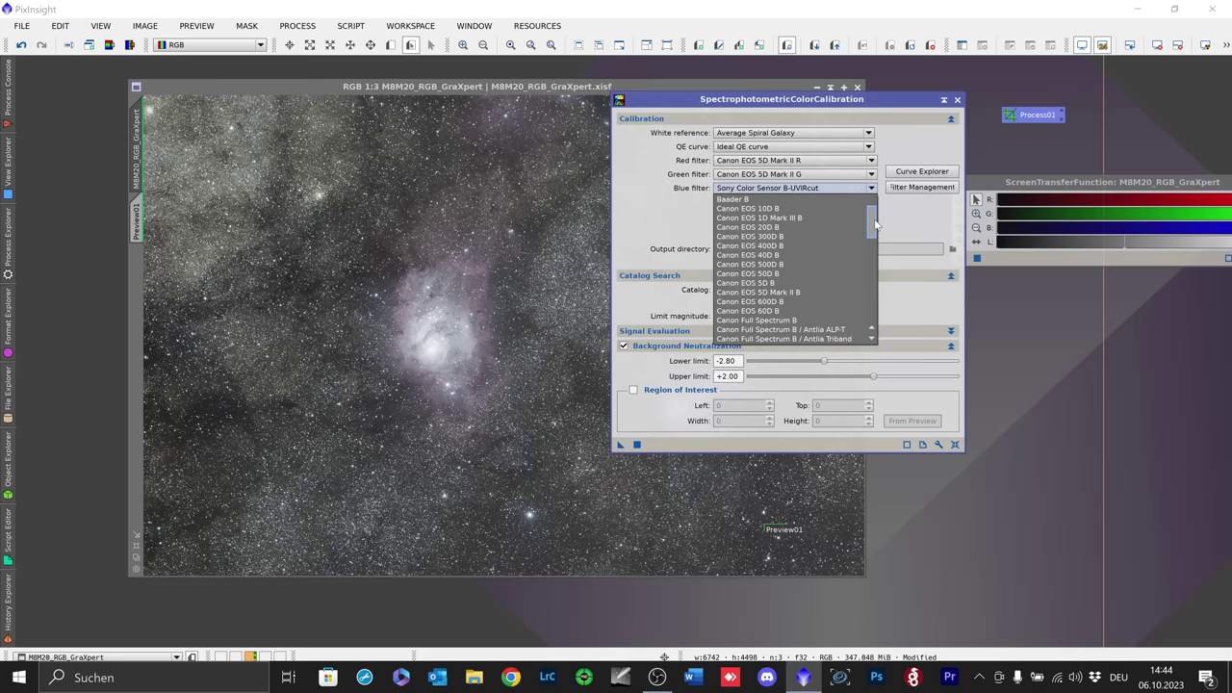
pyautogui.click(817, 293)
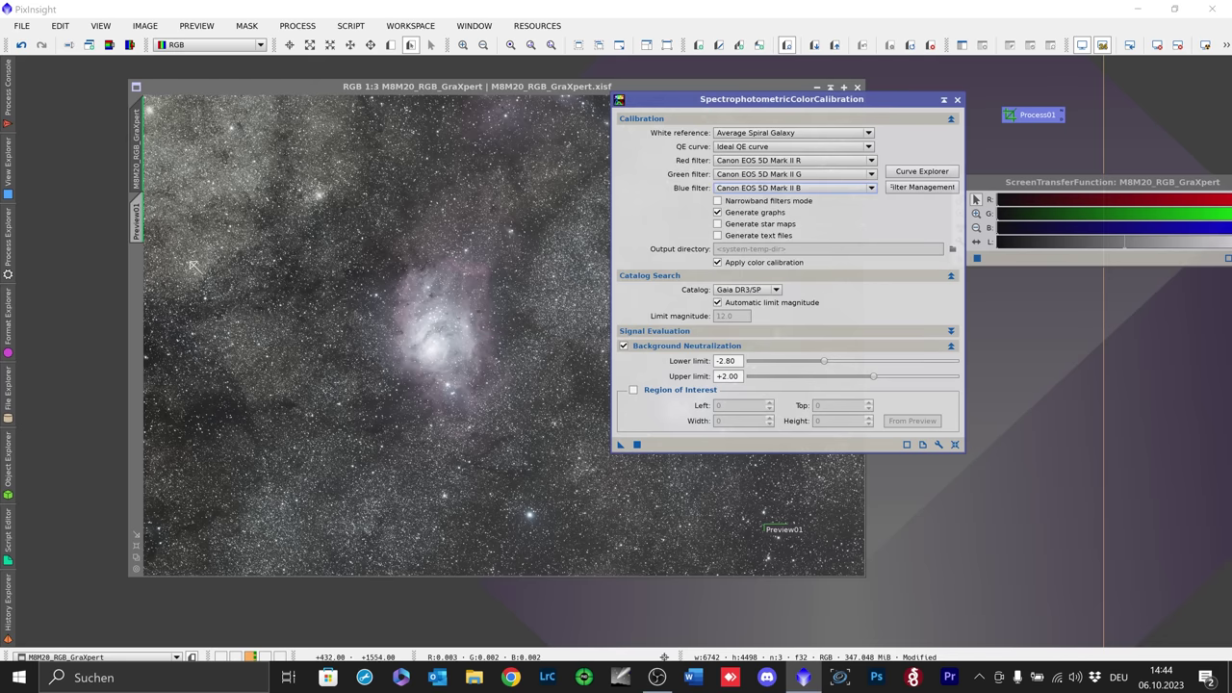
# Step: Use Preview01 as the region of interest for background neutralization and return to the full image view
pyautogui.click(138, 218)
pyautogui.moveTo(140, 222); pyautogui.dragTo(786, 391)
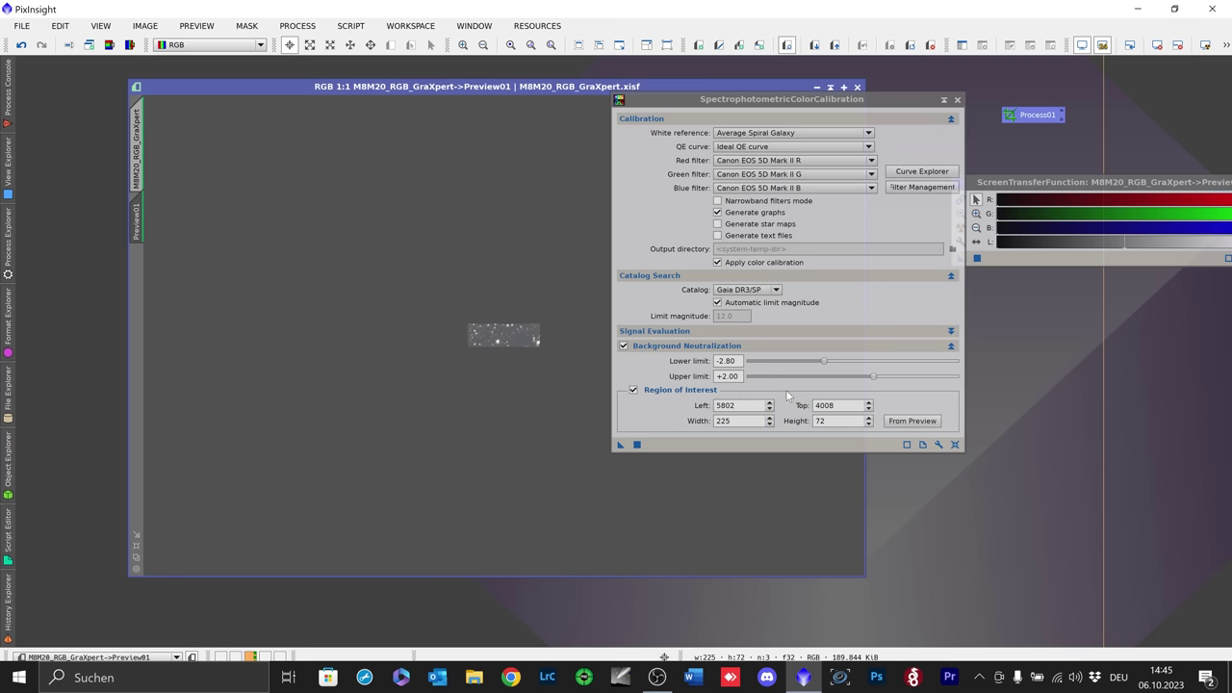
pyautogui.click(137, 134)
# Step: Apply the spectrophotometric color calibration to the M8M20_RGB_GraXpert image and dismiss the white balance graphs
pyautogui.moveTo(755, 102); pyautogui.dragTo(900, 104)
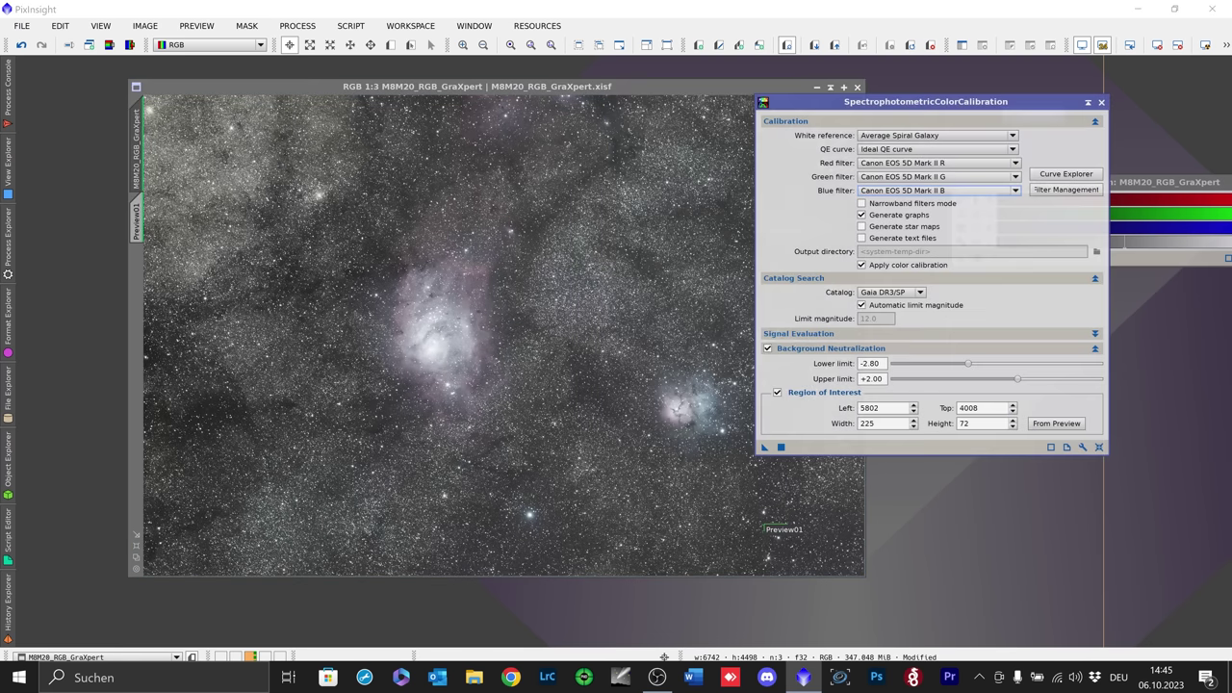
pyautogui.moveTo(765, 447); pyautogui.dragTo(460, 356)
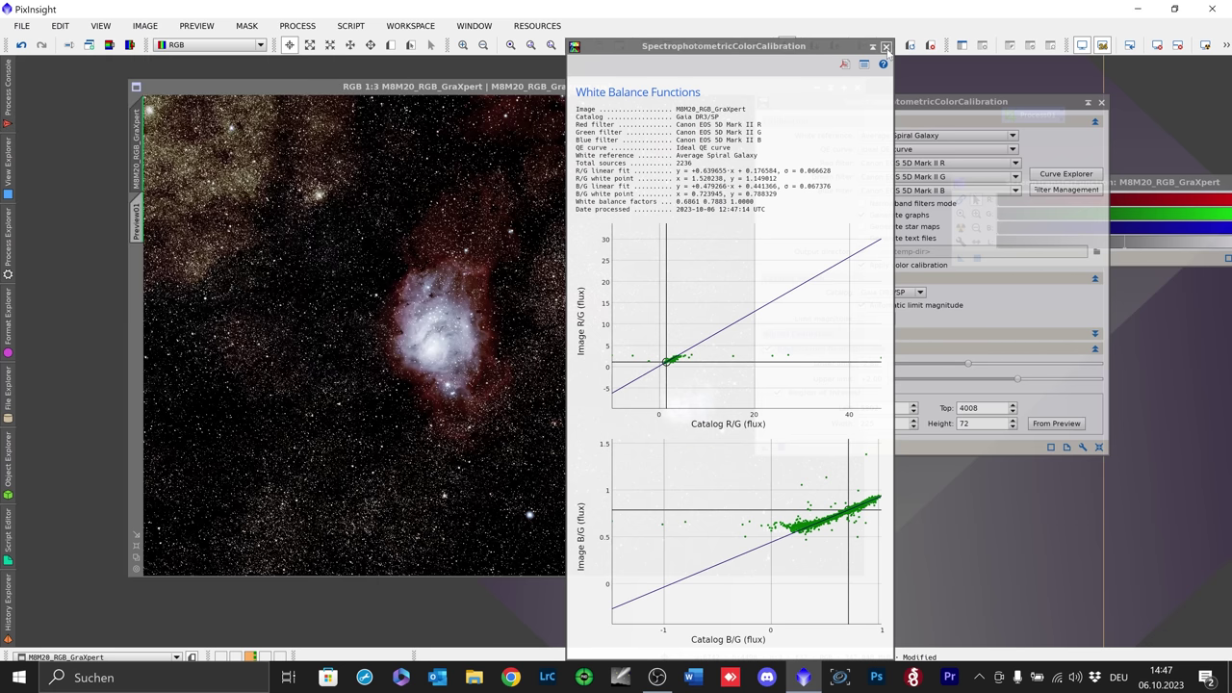
pyautogui.click(887, 46)
# Step: Save the configured SpectrophotometricColorCalibration as a process icon on the workspace below Process01 and close its window
pyautogui.moveTo(924, 101); pyautogui.dragTo(707, 102)
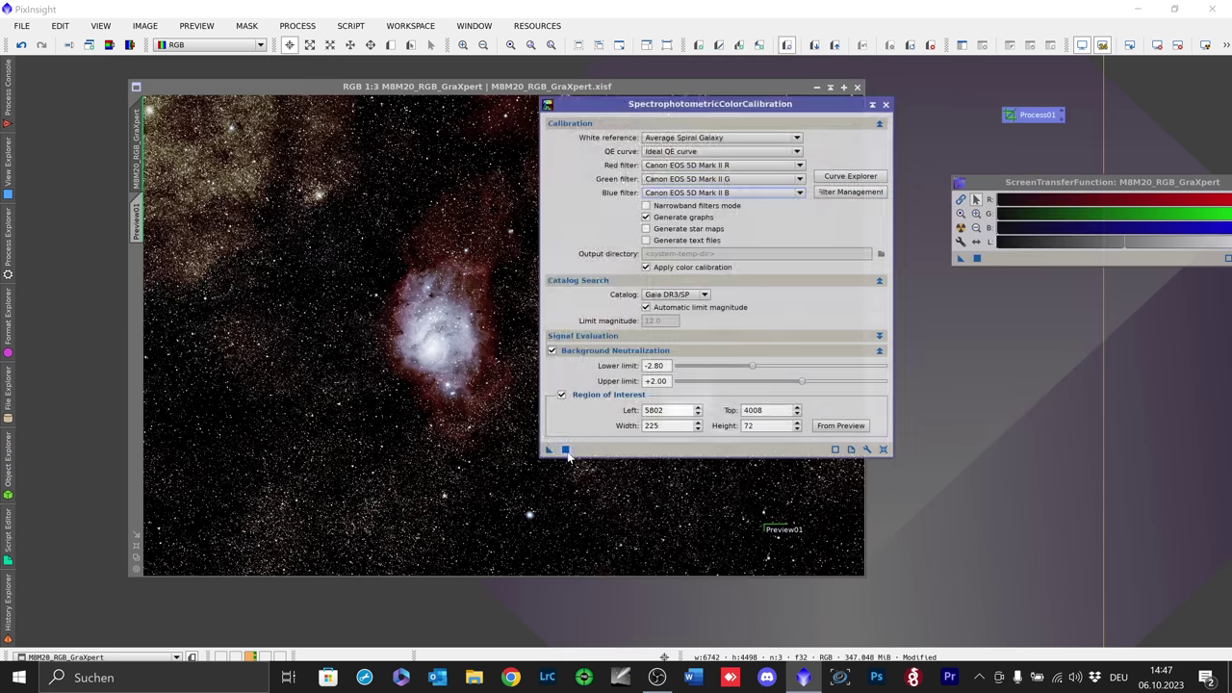
pyautogui.moveTo(550, 449); pyautogui.dragTo(1007, 141)
pyautogui.click(886, 104)
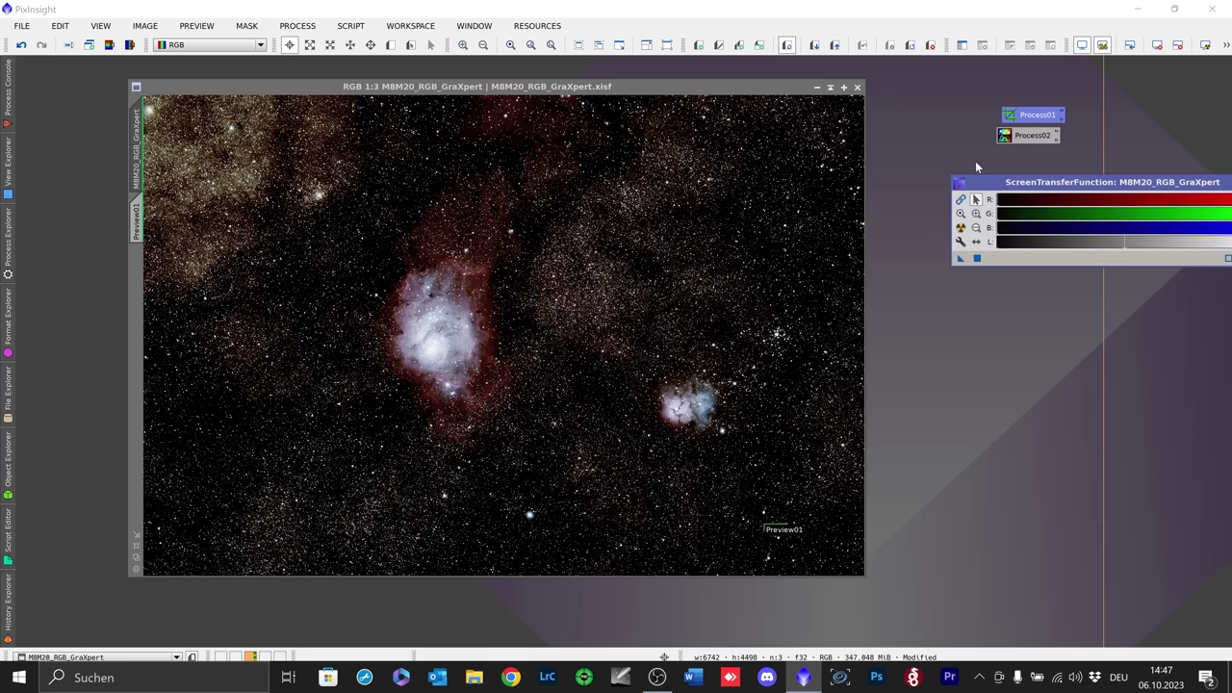
# Step: Recompute the automatic screen stretch for the color-calibrated image with the channels linked
pyautogui.moveTo(958, 187); pyautogui.dragTo(901, 188)
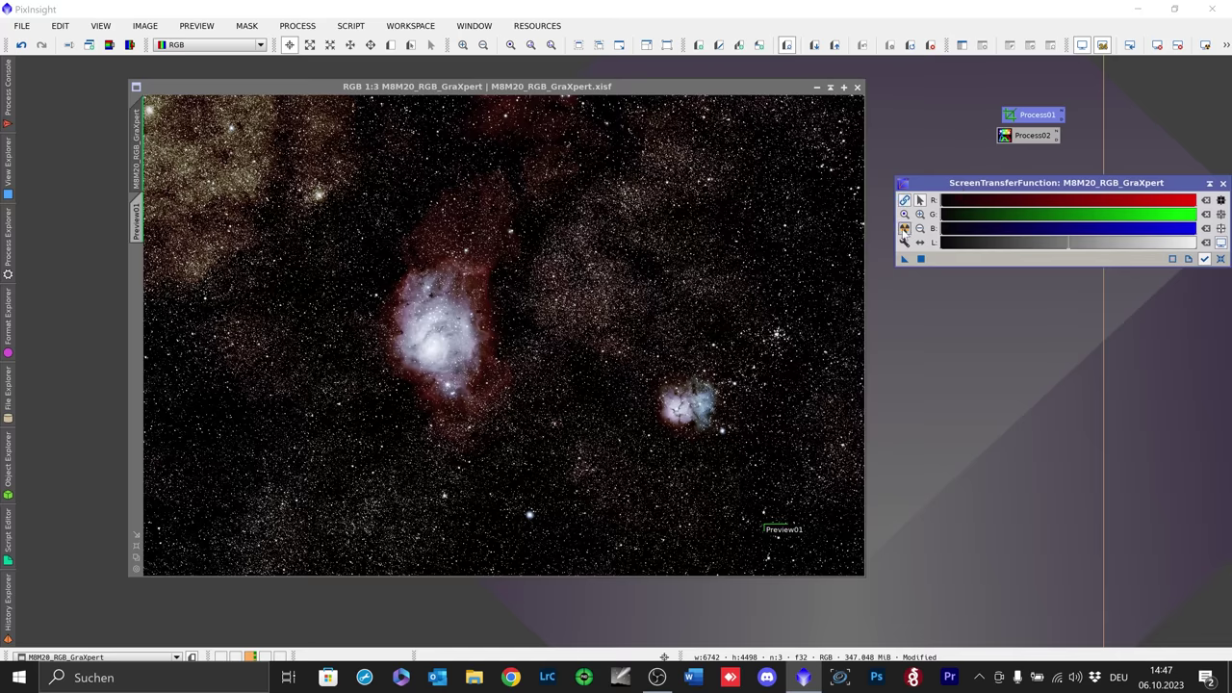
pyautogui.click(904, 229)
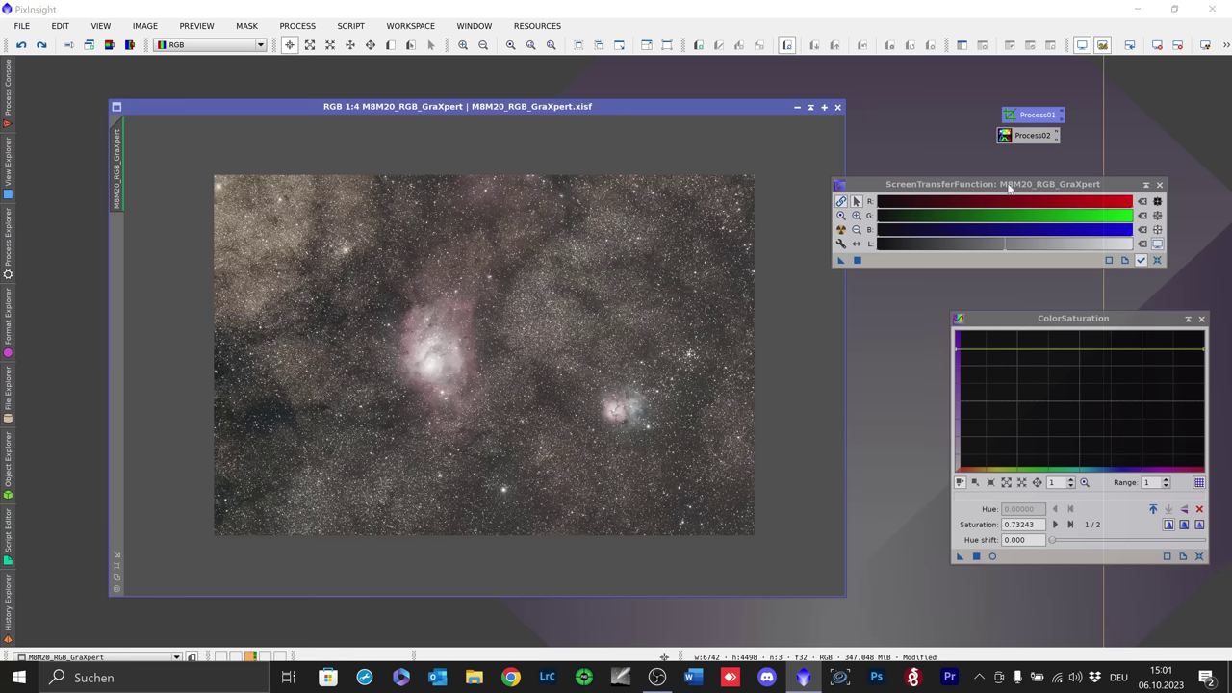
# Step: Reset the ScreenTransferFunction so the image is displayed without any screen stretch
pyautogui.moveTo(1006, 184); pyautogui.dragTo(959, 168)
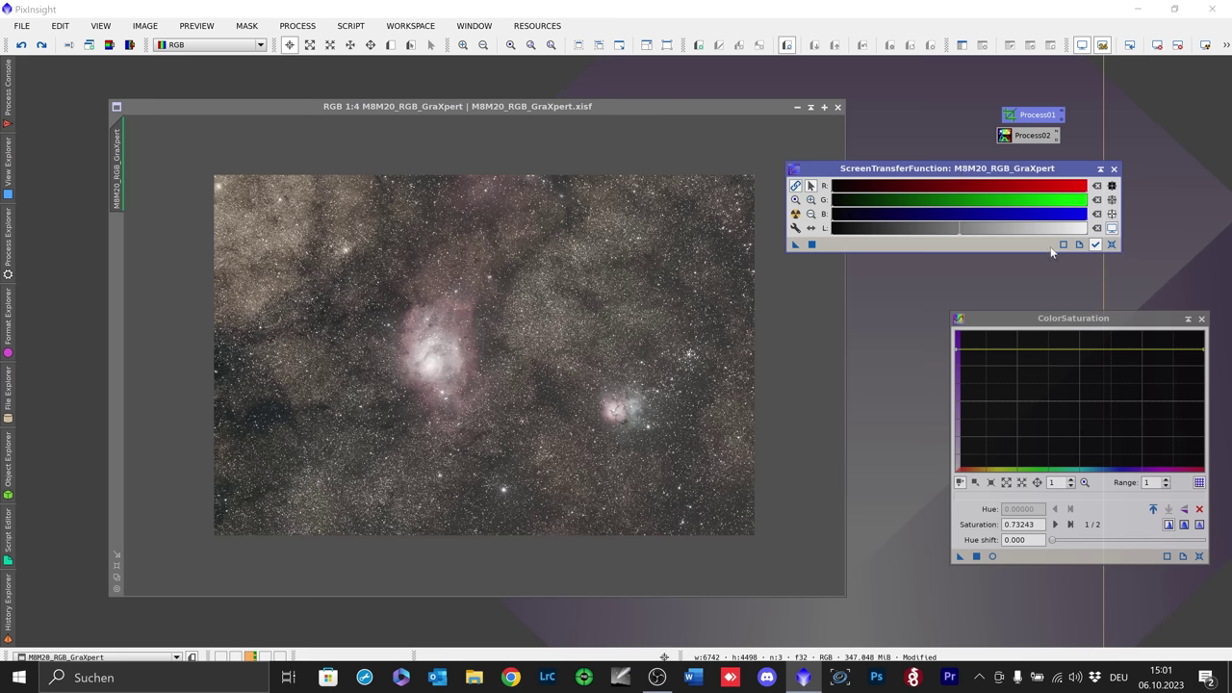
pyautogui.click(1112, 245)
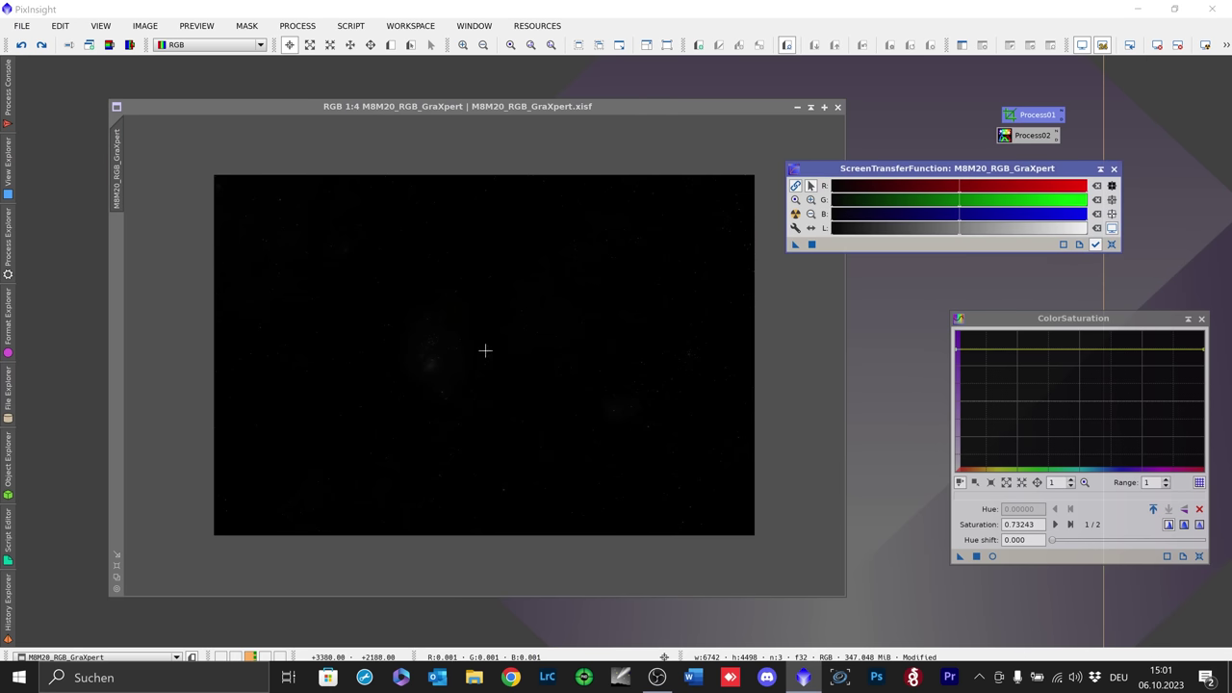